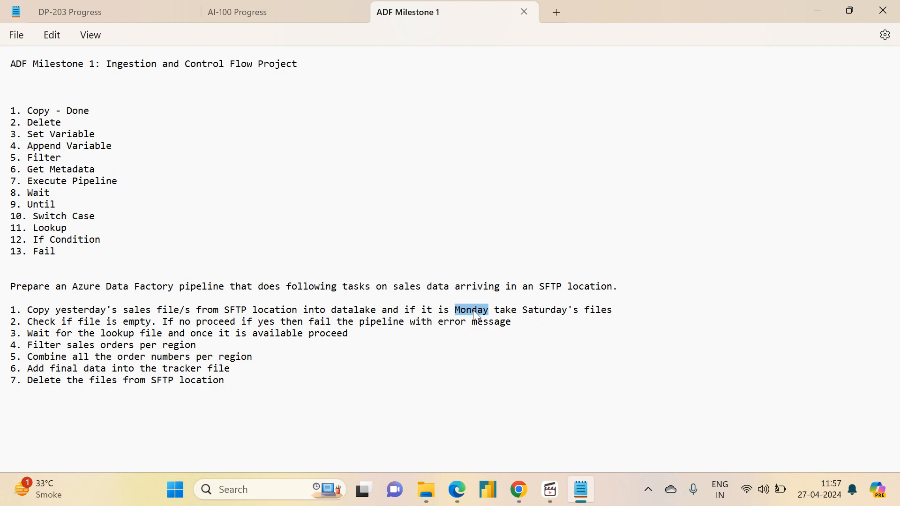
- Review the Monday and Saturday condition in the first pipeline requirement of the notes
{"action": "double_click", "coordinate": [541, 311]}
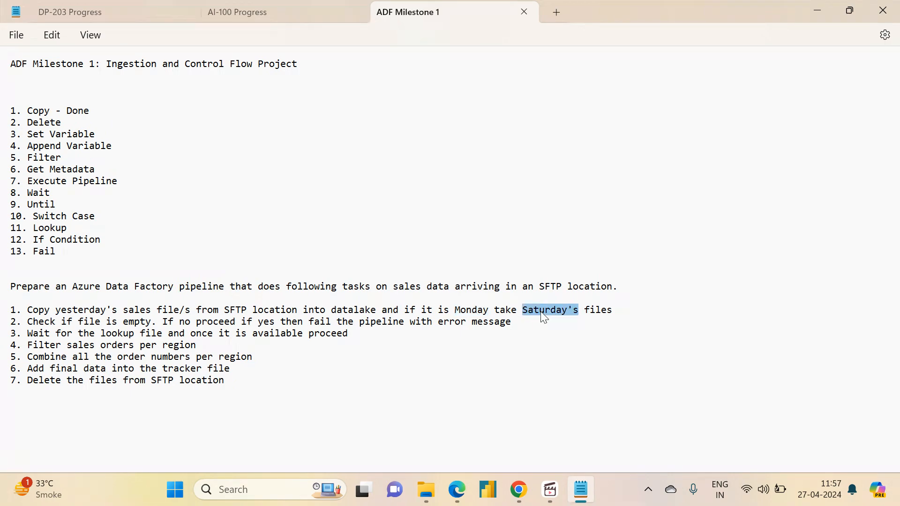
{"action": "left_click", "coordinate": [473, 309]}
- Switch to Azure Data Factory in Chrome, show the Copy Orders File activity's source settings and shift the activity right on the canvas
{"action": "left_click", "coordinate": [519, 490]}
{"action": "left_click_drag", "start_coordinate": [556, 269], "coordinate": [537, 254]}
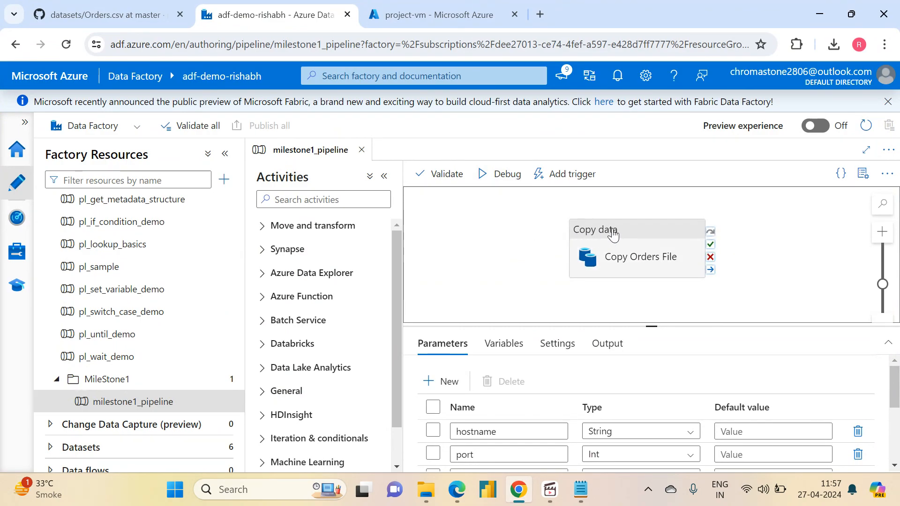
{"action": "left_click_drag", "start_coordinate": [614, 235], "coordinate": [645, 229]}
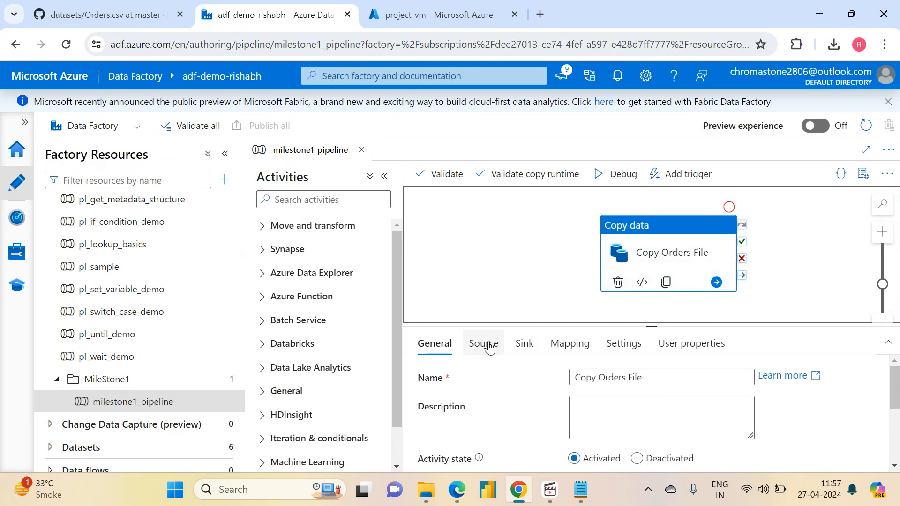
{"action": "left_click", "coordinate": [487, 346]}
{"action": "mouse_move", "coordinate": [651, 329]}
{"action": "left_mouse_down"}
{"action": "mouse_move", "coordinate": [652, 276]}
{"action": "mouse_move", "coordinate": [651, 337]}
{"action": "left_mouse_up"}
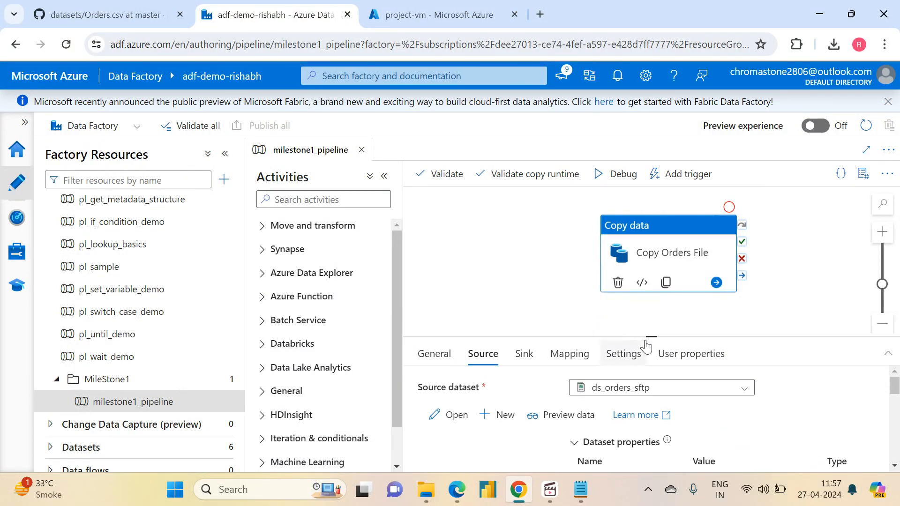
{"action": "left_click", "coordinate": [557, 275]}
{"action": "left_click_drag", "start_coordinate": [638, 237], "coordinate": [702, 245]}
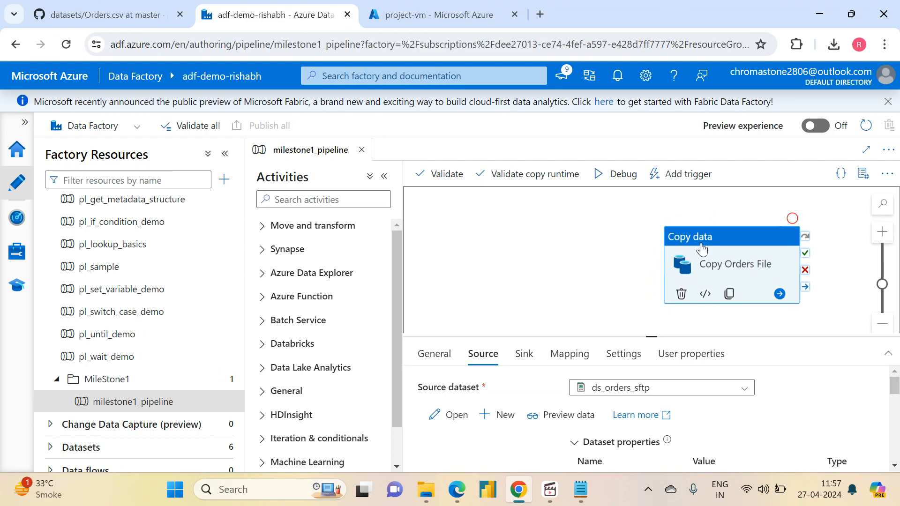
{"action": "mouse_move", "coordinate": [651, 336]}
{"action": "left_mouse_down"}
{"action": "mouse_move", "coordinate": [653, 263]}
{"action": "mouse_move", "coordinate": [653, 326]}
{"action": "left_mouse_up"}
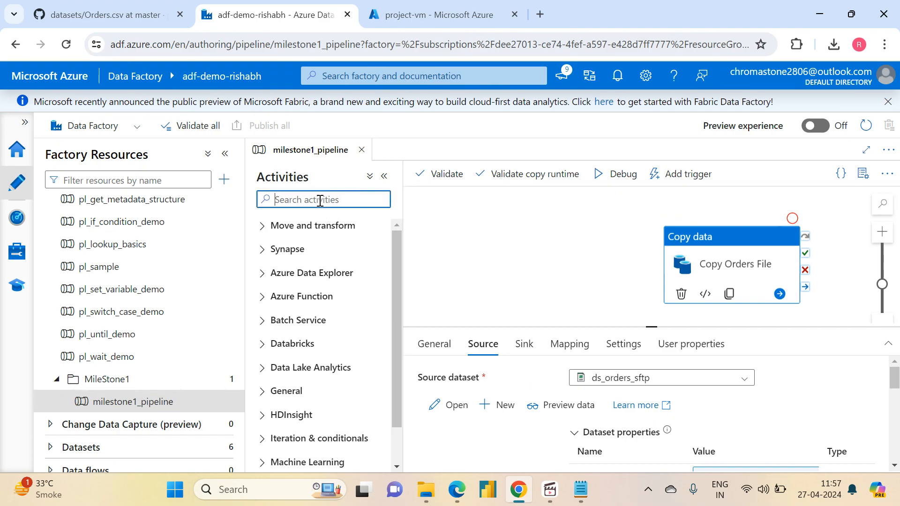
- Examine the GitHub page and web address of the Orders.csv dataset
{"action": "left_click", "coordinate": [100, 7]}
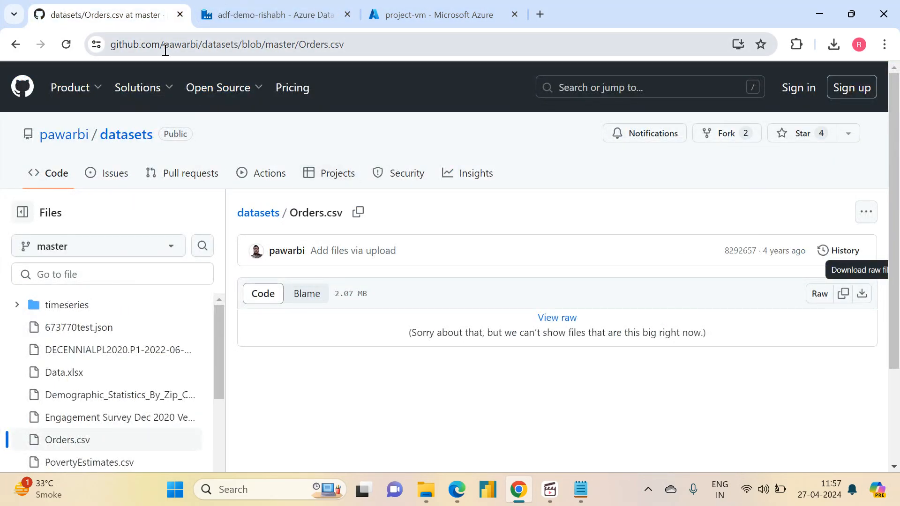
{"action": "left_click", "coordinate": [382, 44]}
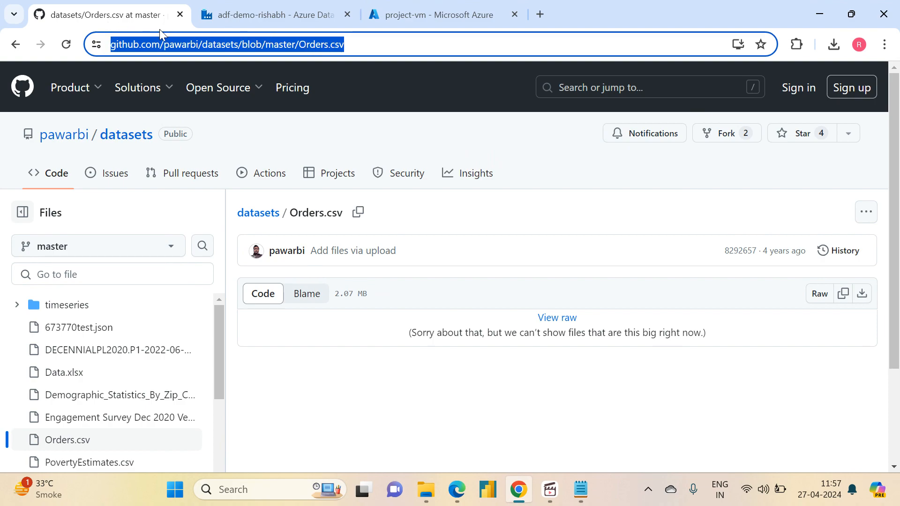
{"action": "double_click", "coordinate": [353, 43]}
{"action": "left_click", "coordinate": [393, 48]}
{"action": "left_click_drag", "start_coordinate": [393, 47], "coordinate": [108, 28]}
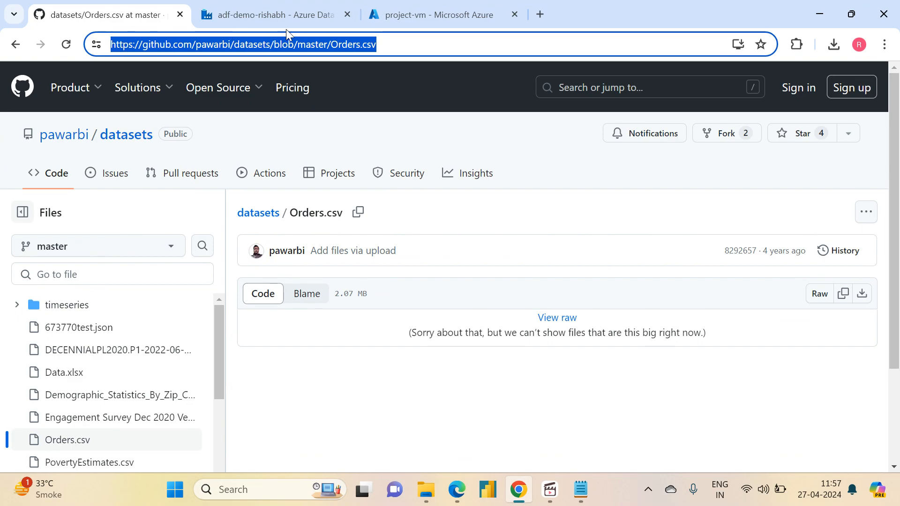
{"action": "left_click", "coordinate": [445, 16]}
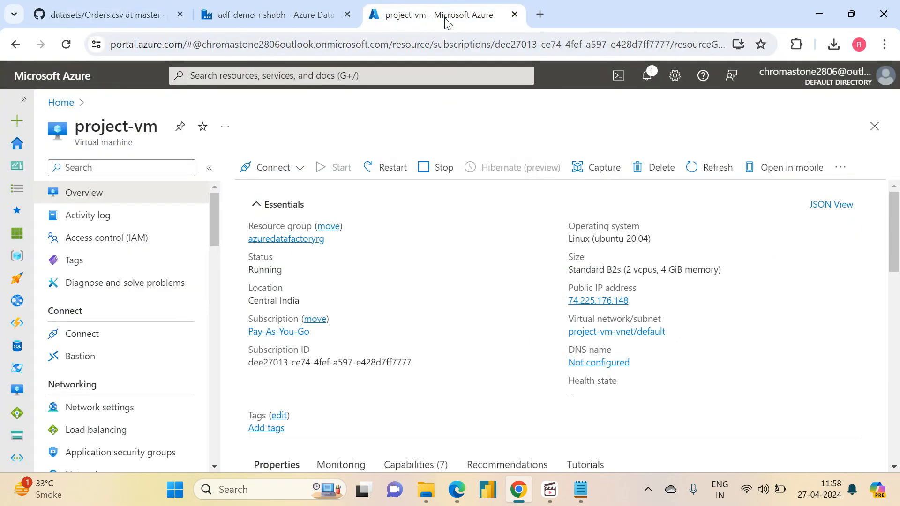
{"action": "left_click", "coordinate": [231, 6]}
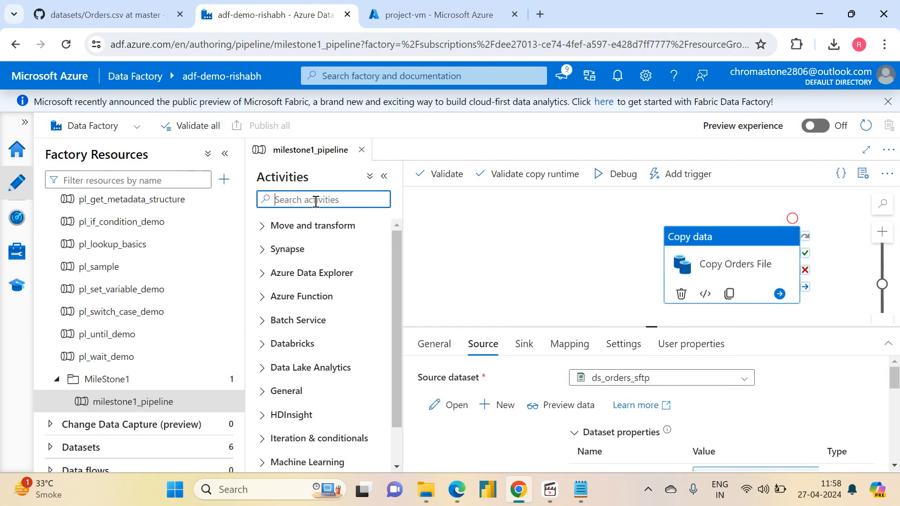
{"action": "left_click", "coordinate": [120, 12]}
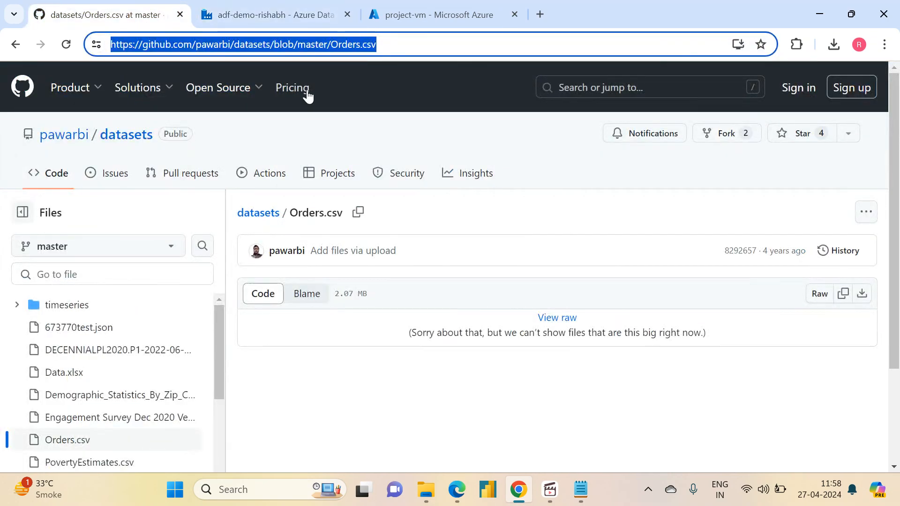
{"action": "left_click_drag", "start_coordinate": [403, 40], "coordinate": [101, 55]}
{"action": "left_click", "coordinate": [261, 8]}
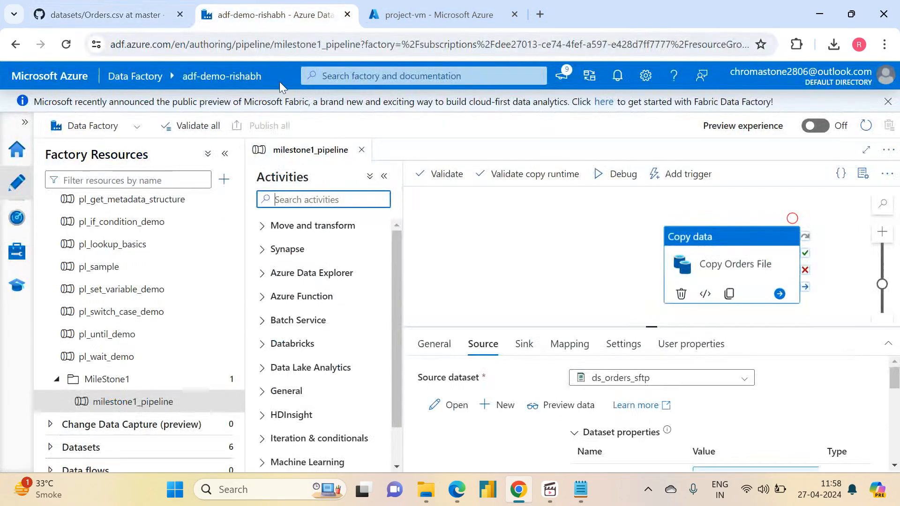
- Stop the project-vm virtual machine in the Azure portal and confirm the shutdown
{"action": "left_click", "coordinate": [415, 10]}
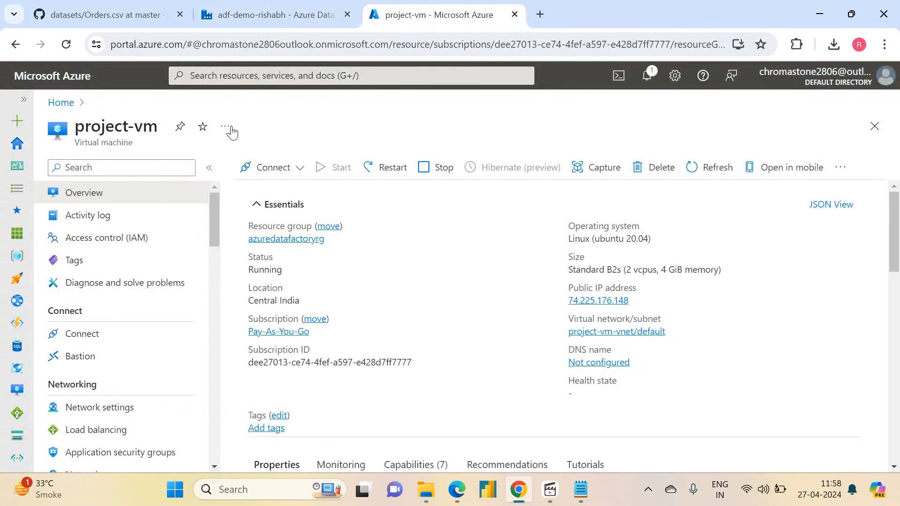
{"action": "left_click", "coordinate": [424, 172]}
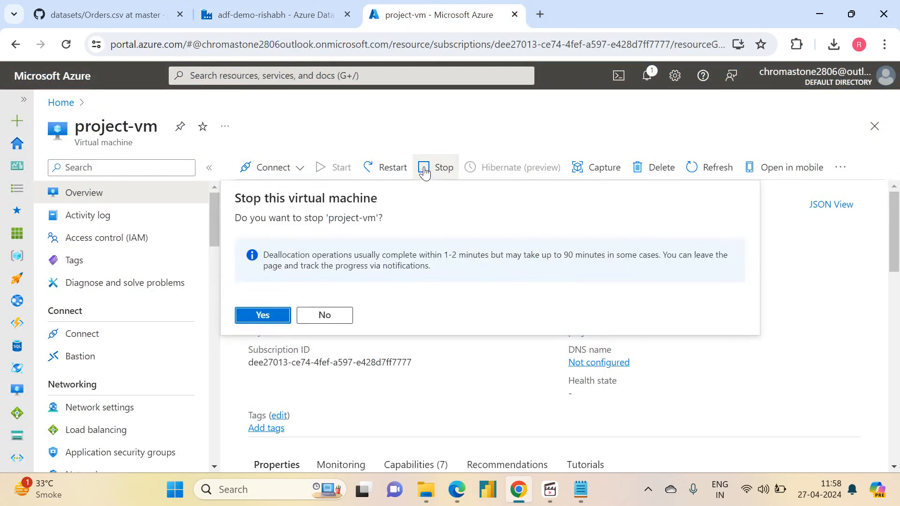
{"action": "left_click", "coordinate": [262, 315]}
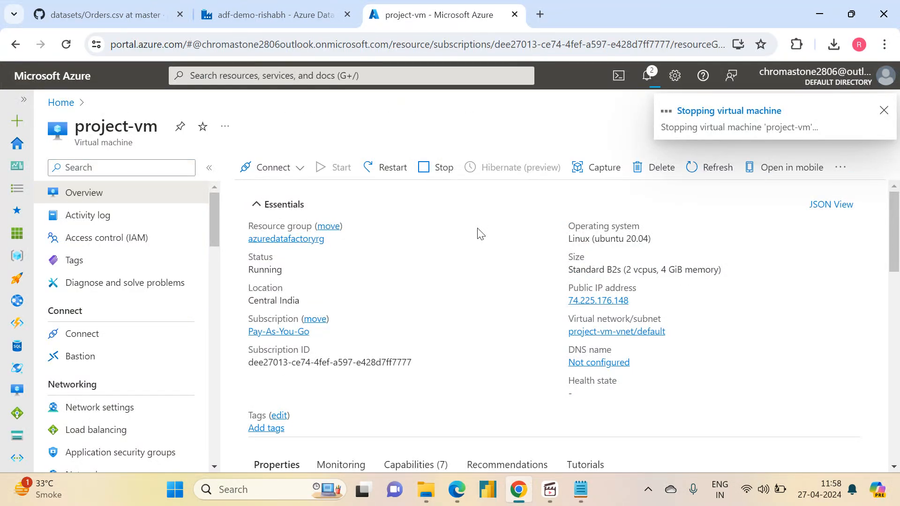
- Return to milestone1_pipeline, move Copy Orders File further right and add a Set variable activity before it on the canvas
{"action": "left_click", "coordinate": [338, 6]}
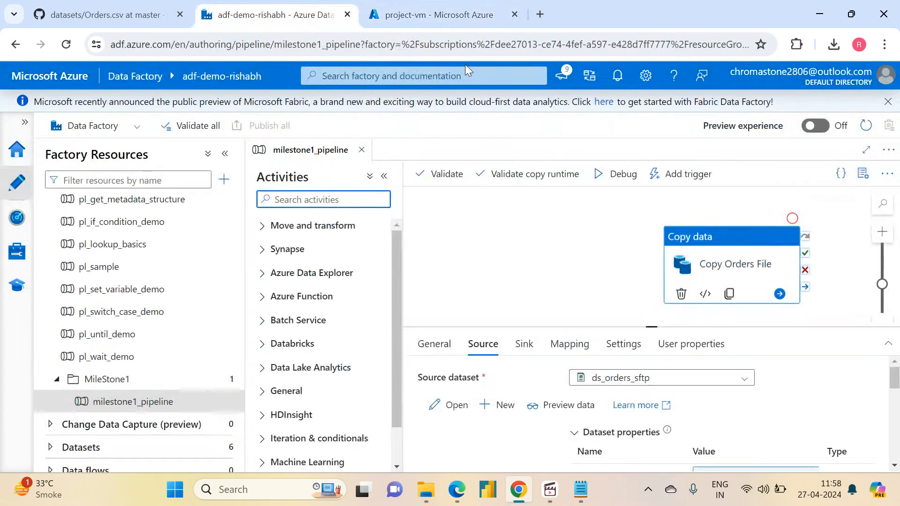
{"action": "left_click_drag", "start_coordinate": [729, 235], "coordinate": [790, 237]}
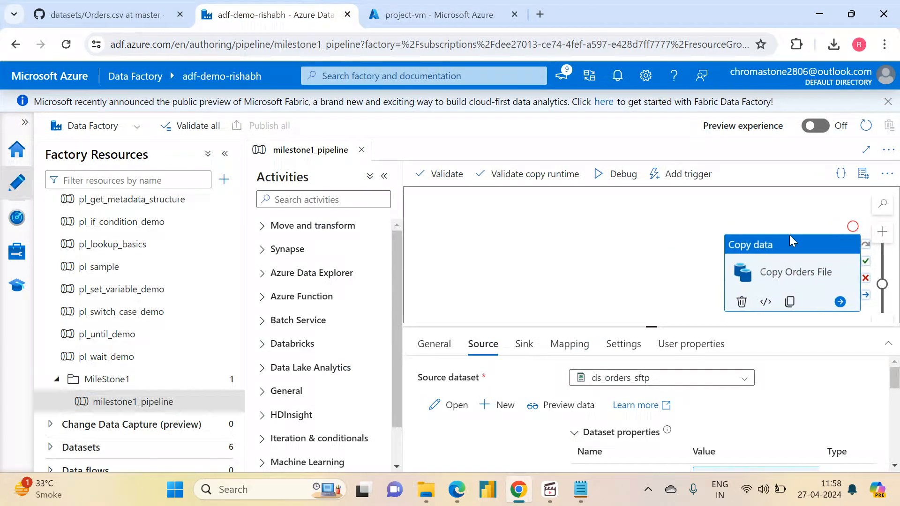
{"action": "left_click", "coordinate": [300, 200]}
{"action": "type", "text": "set"}
{"action": "left_click_drag", "start_coordinate": [291, 251], "coordinate": [509, 264]}
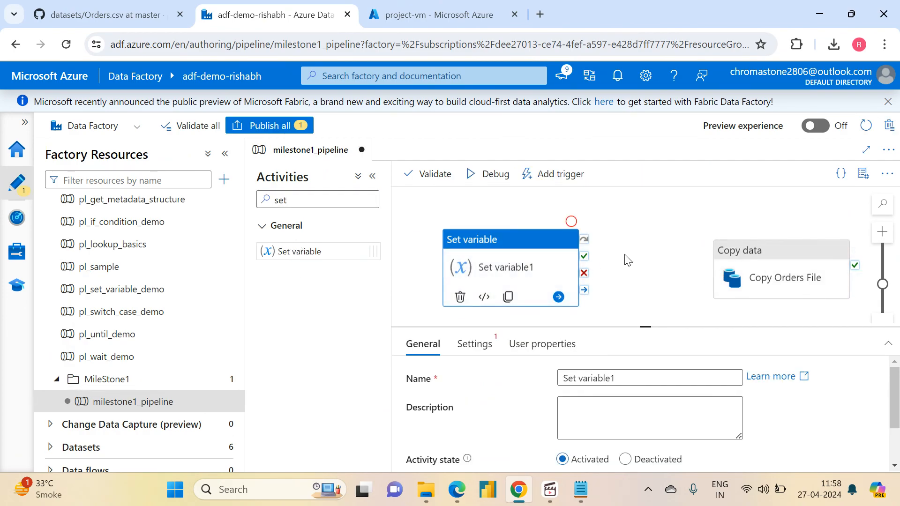
- Rename the new Set variable activity as "Set current date"
{"action": "left_click_drag", "start_coordinate": [626, 373], "coordinate": [578, 381]}
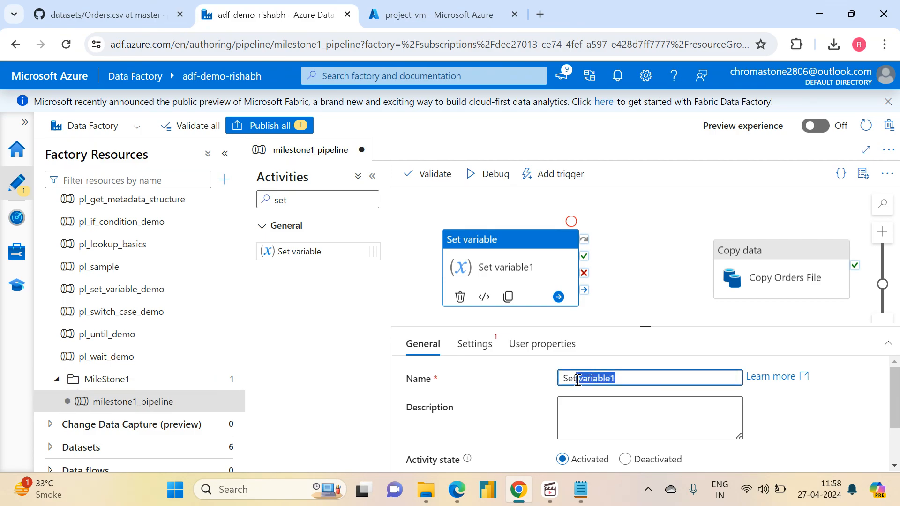
{"action": "key", "text": "BackSpace"}
{"action": "type", "text": "current date"}
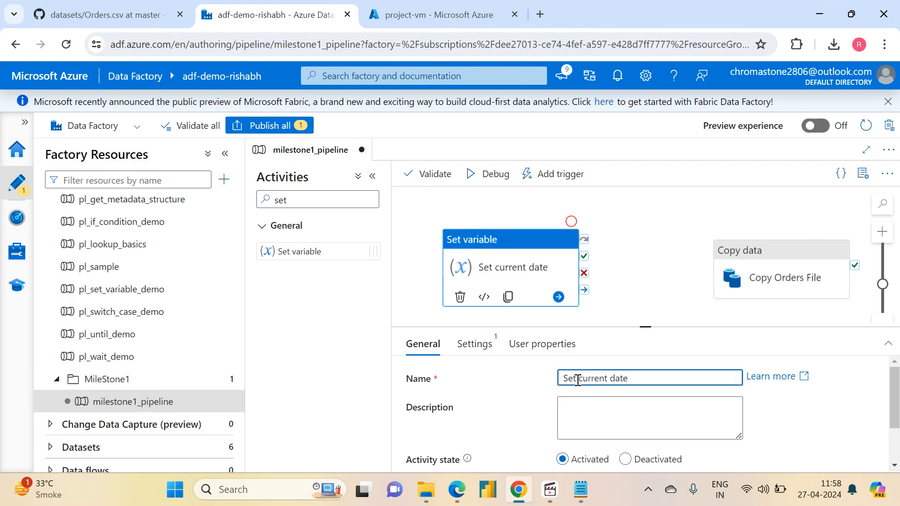
- Create a String pipeline variable named current_date as the target of the Set current date activity
{"action": "left_click", "coordinate": [497, 344]}
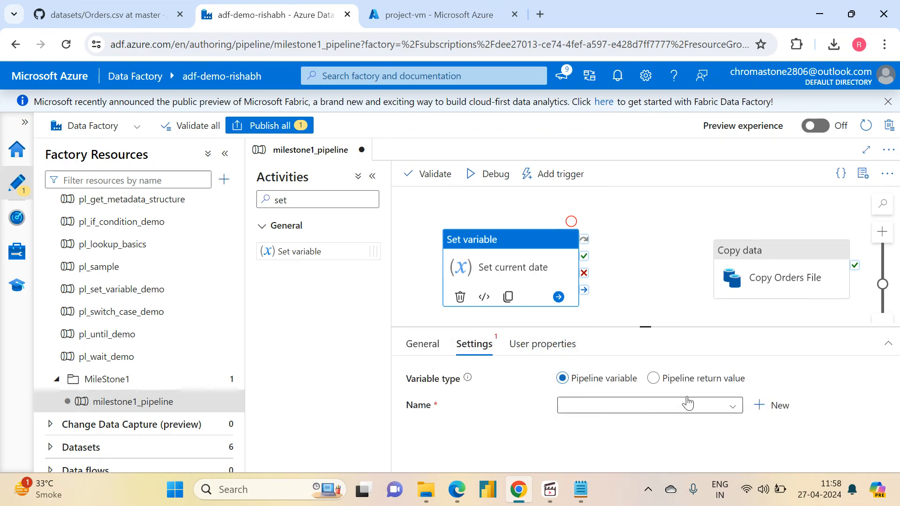
{"action": "left_click", "coordinate": [768, 411]}
{"action": "left_click", "coordinate": [517, 184]}
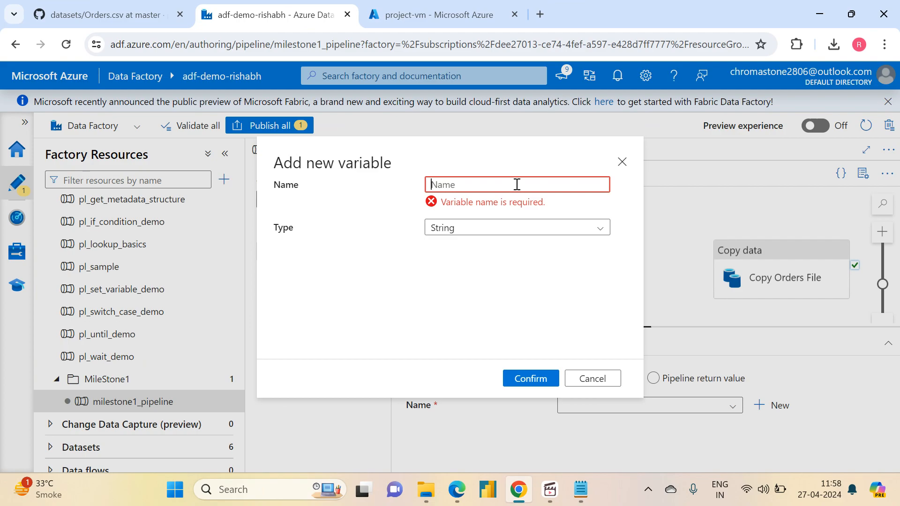
{"action": "key", "text": "BackSpace"}
{"action": "key", "text": "BackSpace"}
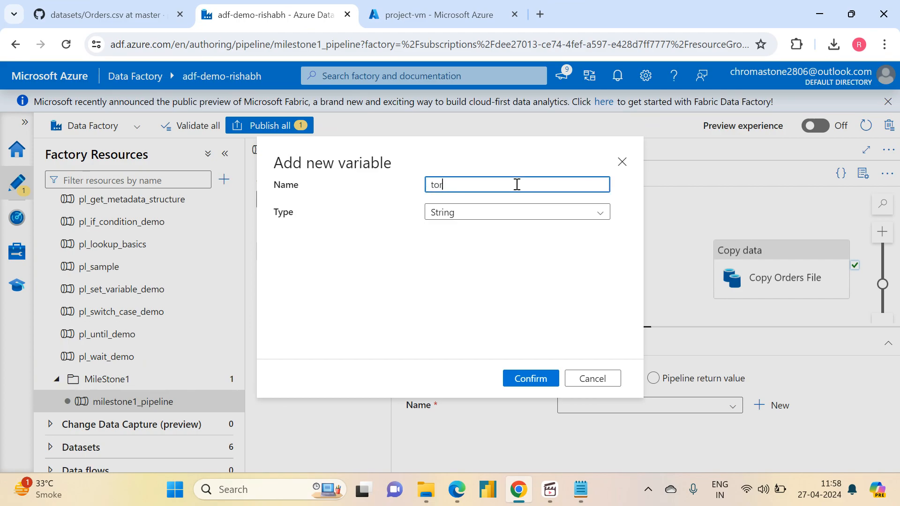
{"action": "type", "text": "current_date"}
{"action": "left_click", "coordinate": [531, 378]}
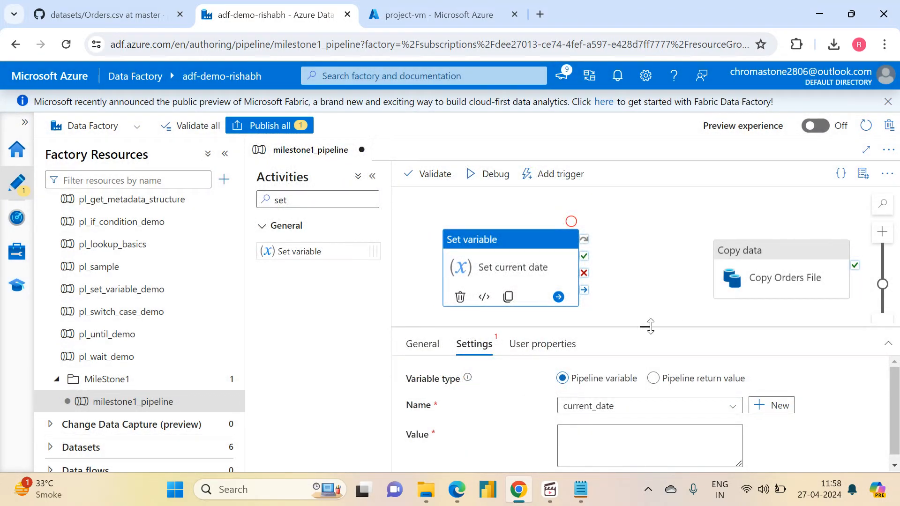
{"action": "left_click_drag", "start_coordinate": [650, 322], "coordinate": [638, 208]}
{"action": "left_click", "coordinate": [597, 343]}
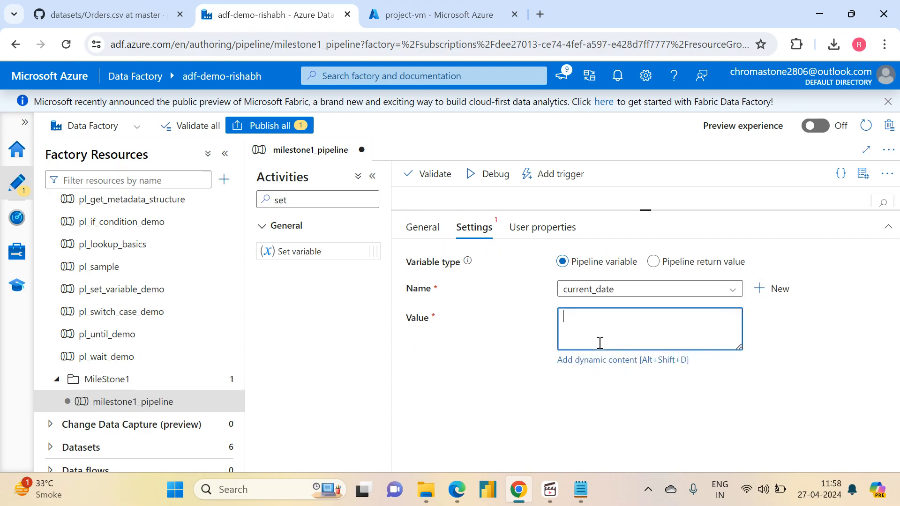
{"action": "left_click", "coordinate": [584, 360]}
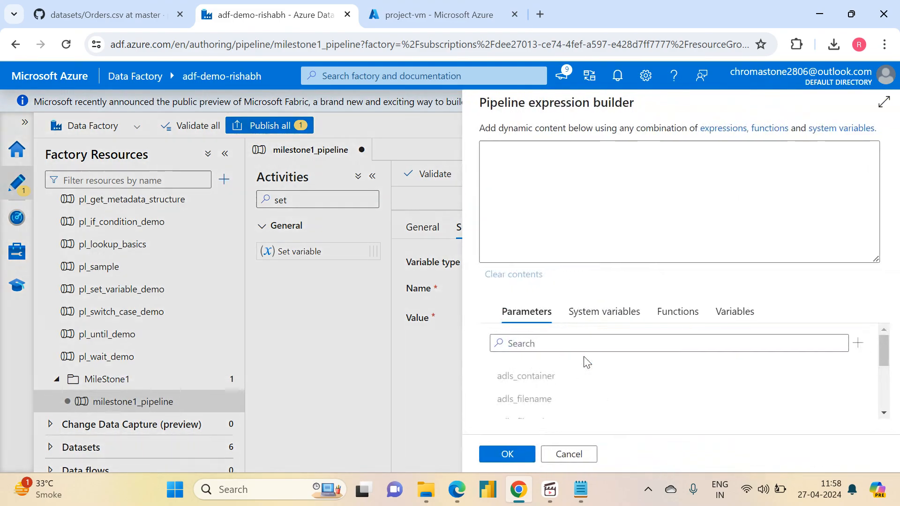
{"action": "left_click", "coordinate": [678, 319]}
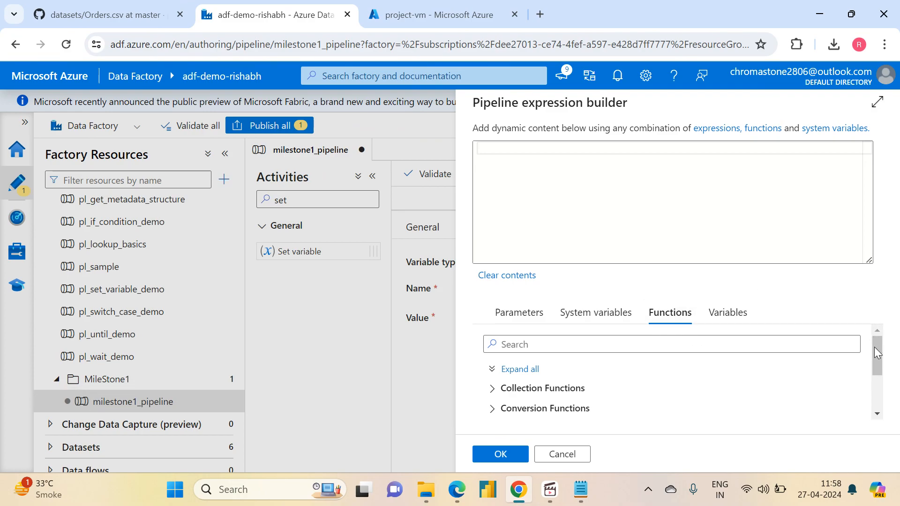
{"action": "left_click_drag", "start_coordinate": [876, 352], "coordinate": [877, 389]}
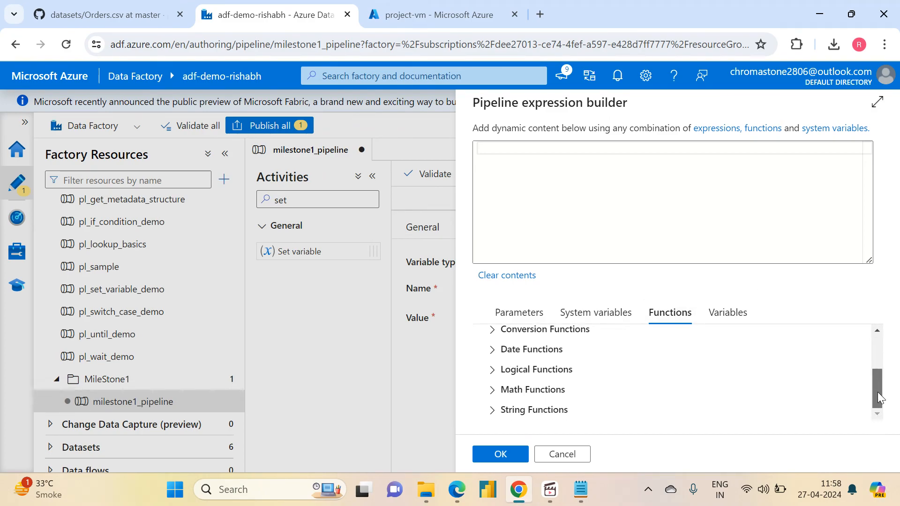
{"action": "left_click", "coordinate": [493, 350]}
{"action": "left_click", "coordinate": [535, 417]}
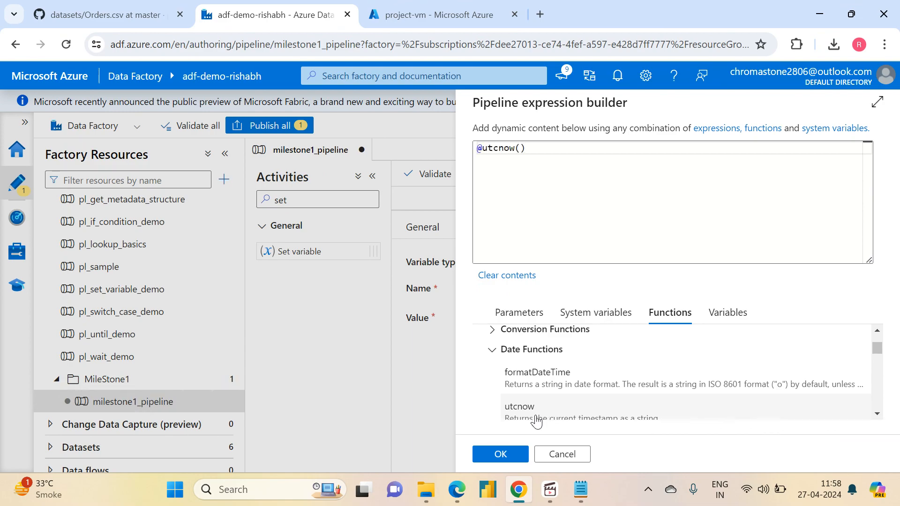
{"action": "left_click", "coordinate": [500, 453]}
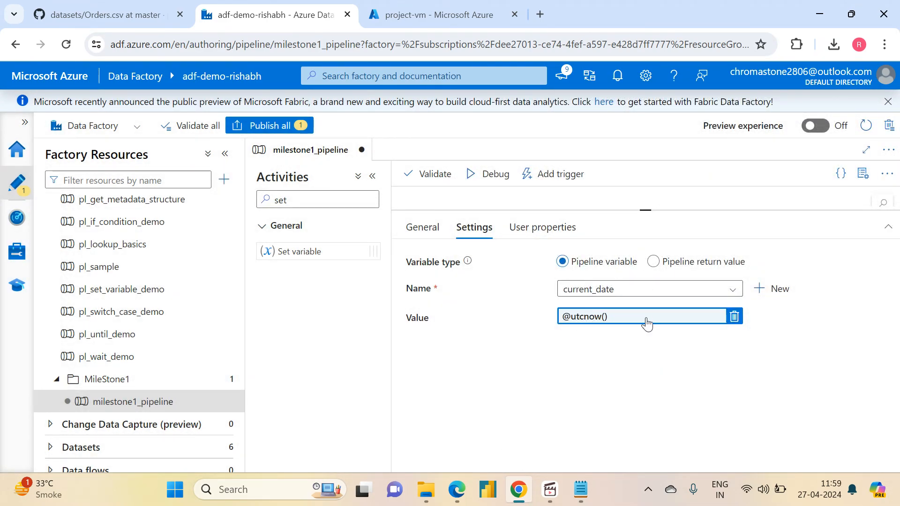
- Set the Copy Orders File activity's state to Deactivated
{"action": "left_click_drag", "start_coordinate": [645, 210], "coordinate": [642, 328]}
{"action": "left_click", "coordinate": [748, 276]}
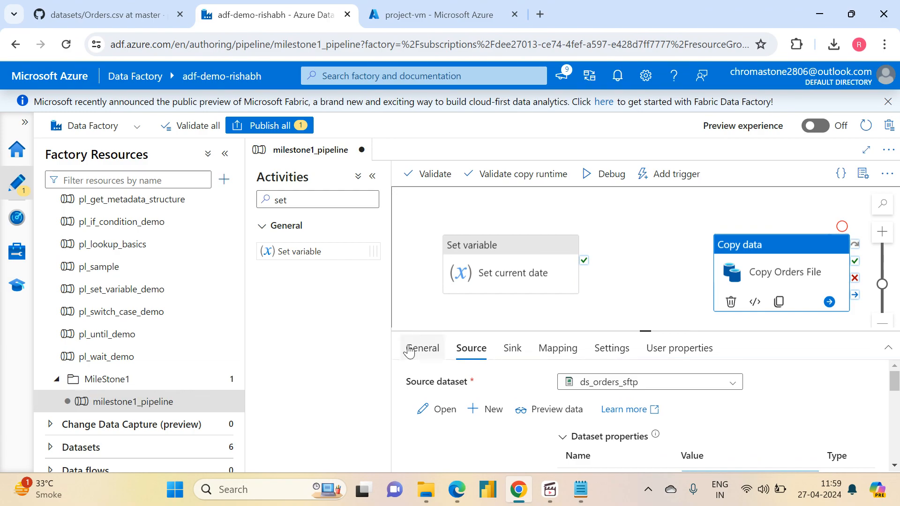
{"action": "left_click", "coordinate": [427, 347]}
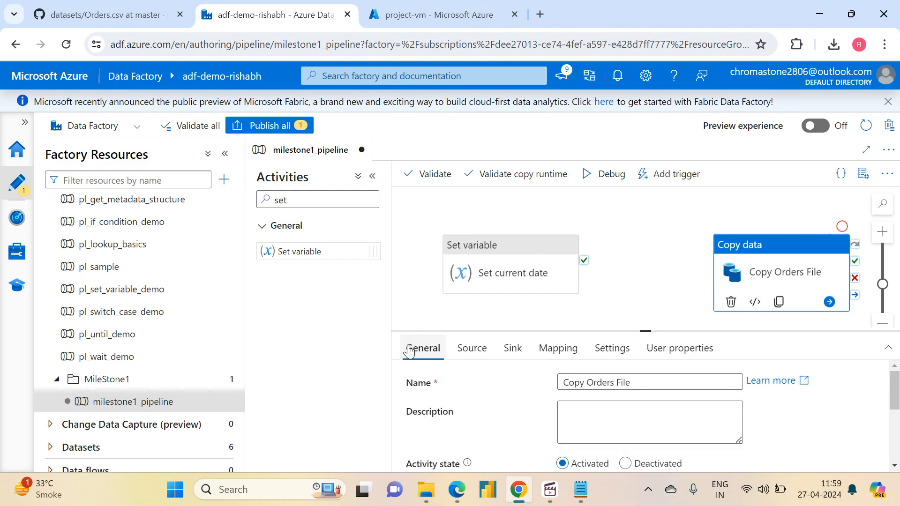
{"action": "left_click", "coordinate": [625, 464]}
- Set the pipeline parameters' default values to dummy for hostname, 2 for port and dummy for username
{"action": "left_click_drag", "start_coordinate": [643, 331], "coordinate": [639, 190]}
{"action": "left_click", "coordinate": [642, 243]}
{"action": "left_click", "coordinate": [720, 294]}
{"action": "type", "text": "dummy"}
{"action": "key", "text": "Tab"}
{"action": "left_click", "coordinate": [731, 320]}
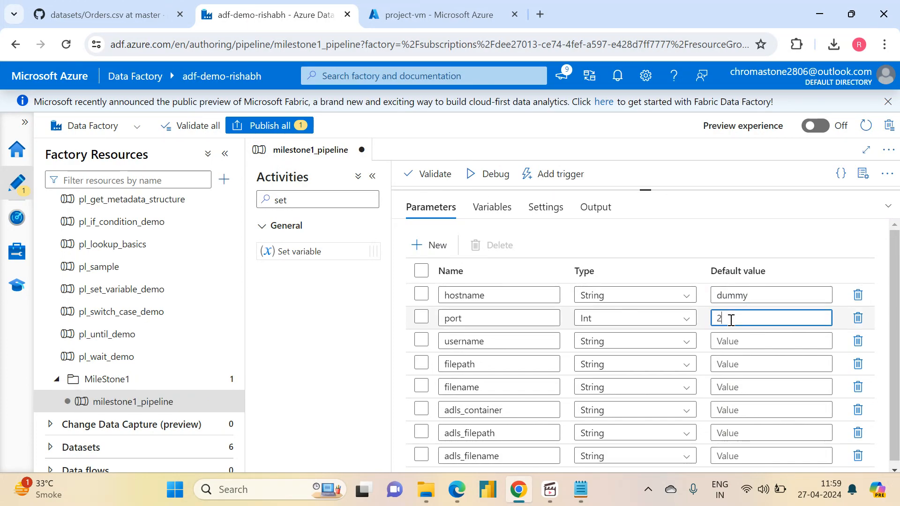
{"action": "key", "text": "Tab"}
{"action": "left_click", "coordinate": [737, 341]}
{"action": "type", "text": "dummy"}
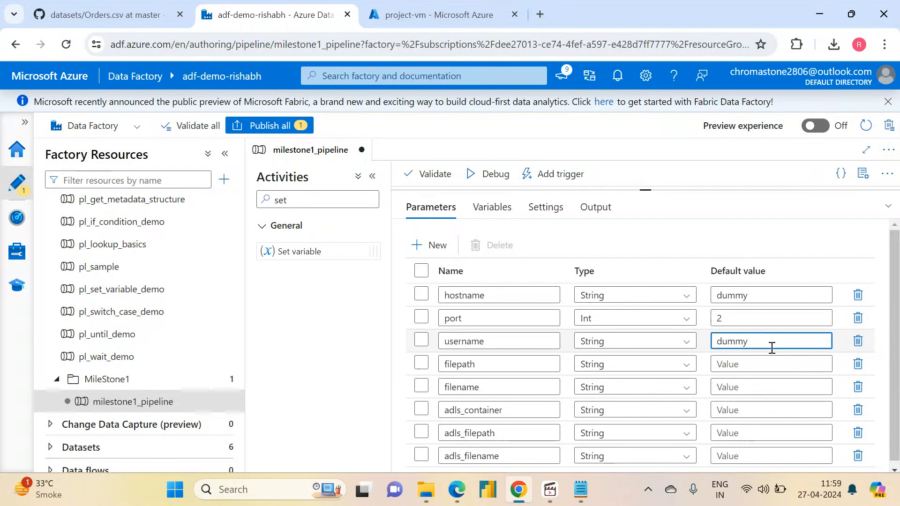
- Copy the default value dummy to the filepath, filename, adls_container, adls_filepath and adls_filename parameters
{"action": "left_click_drag", "start_coordinate": [775, 347], "coordinate": [695, 352]}
{"action": "key", "text": "ctrl+c"}
{"action": "left_click", "coordinate": [730, 362]}
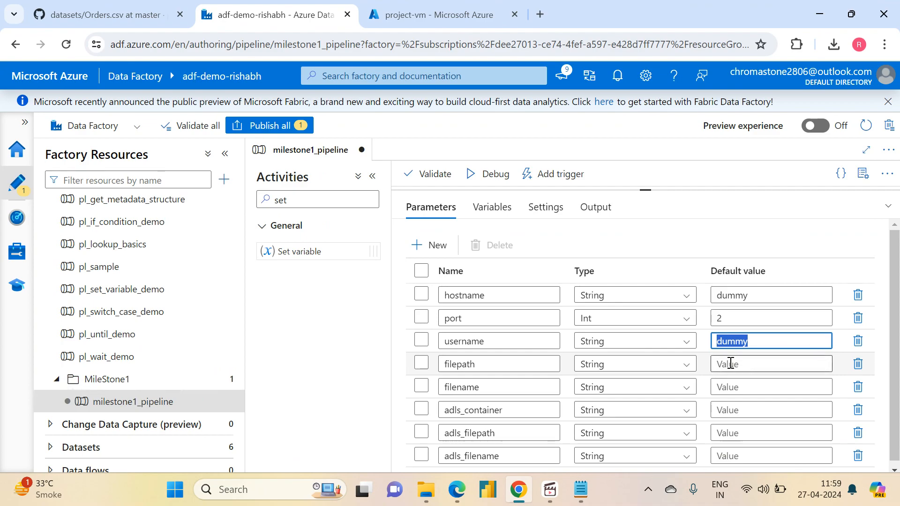
{"action": "key", "text": "ctrl+v"}
{"action": "left_click", "coordinate": [730, 382]}
{"action": "key", "text": "ctrl+v"}
{"action": "left_click", "coordinate": [730, 406]}
{"action": "key", "text": "ctrl+v"}
{"action": "left_click", "coordinate": [730, 429]}
{"action": "key", "text": "ctrl+v"}
{"action": "left_click", "coordinate": [727, 457]}
{"action": "key", "text": "ctrl+v"}
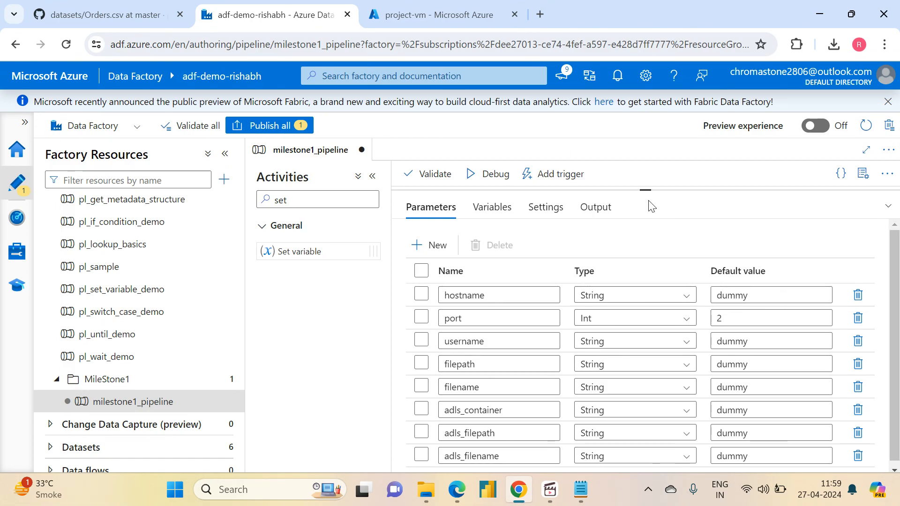
- Run the pipeline in debug mode with the default parameter values and refresh the run status
{"action": "left_click_drag", "start_coordinate": [645, 191], "coordinate": [646, 389]}
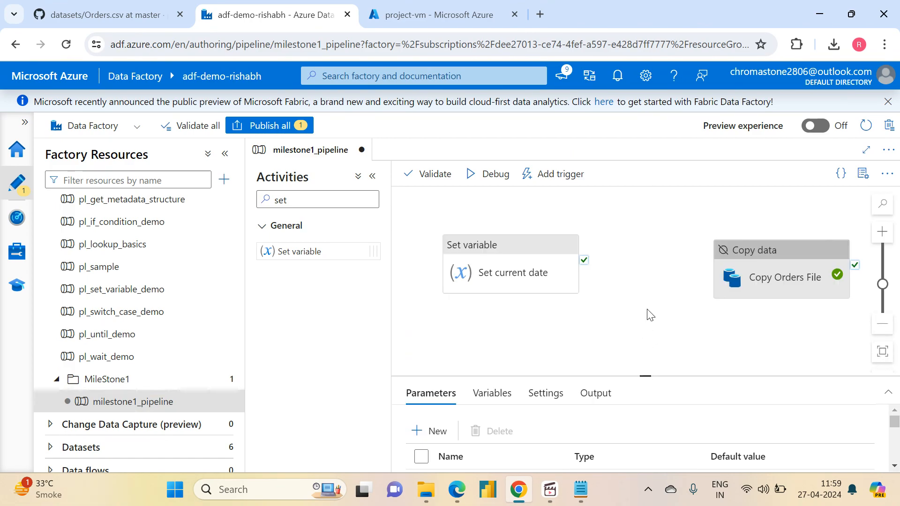
{"action": "left_click", "coordinate": [484, 173]}
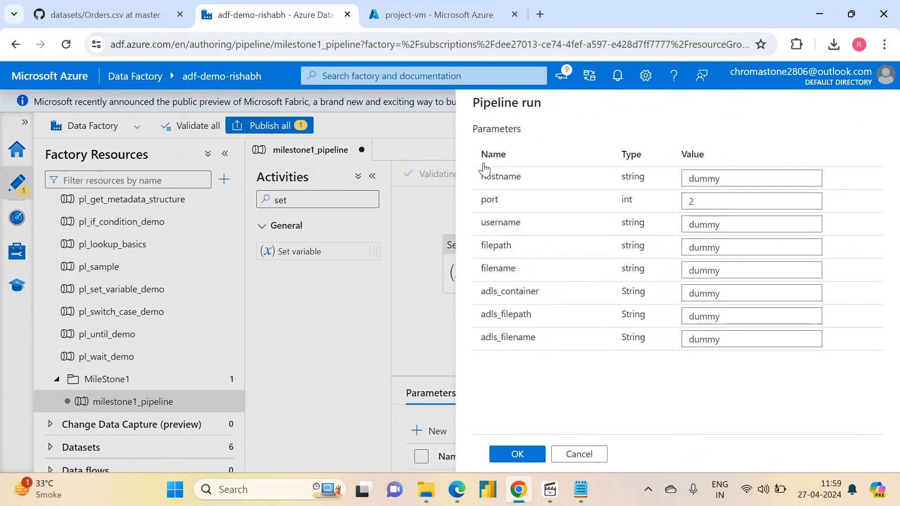
{"action": "left_click", "coordinate": [514, 454]}
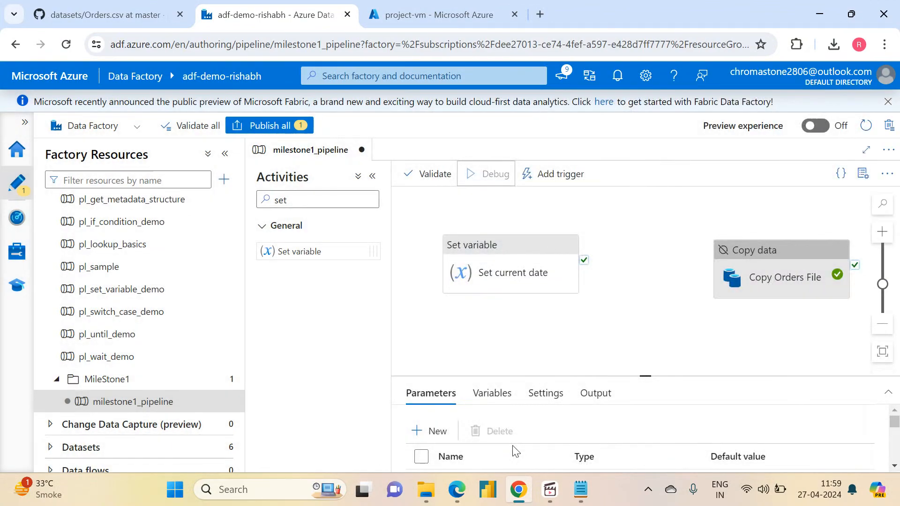
{"action": "left_click_drag", "start_coordinate": [647, 375], "coordinate": [639, 238]}
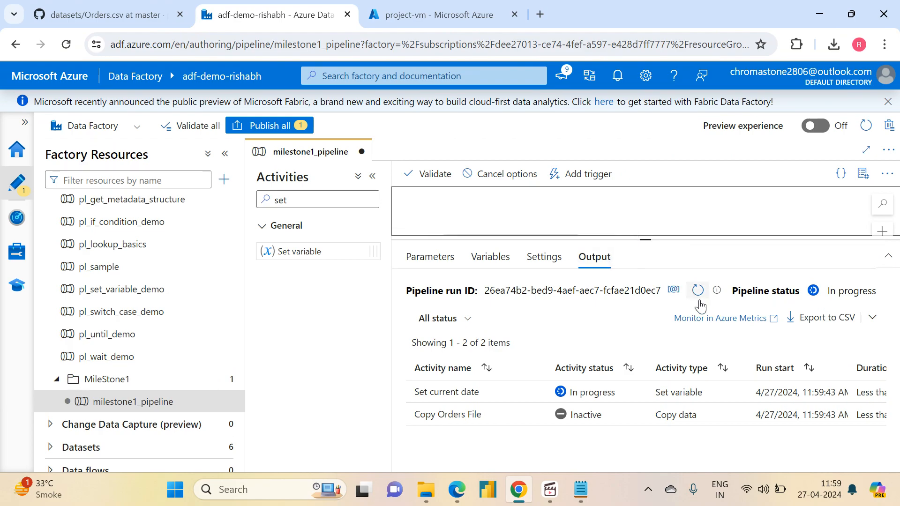
{"action": "left_click", "coordinate": [695, 290]}
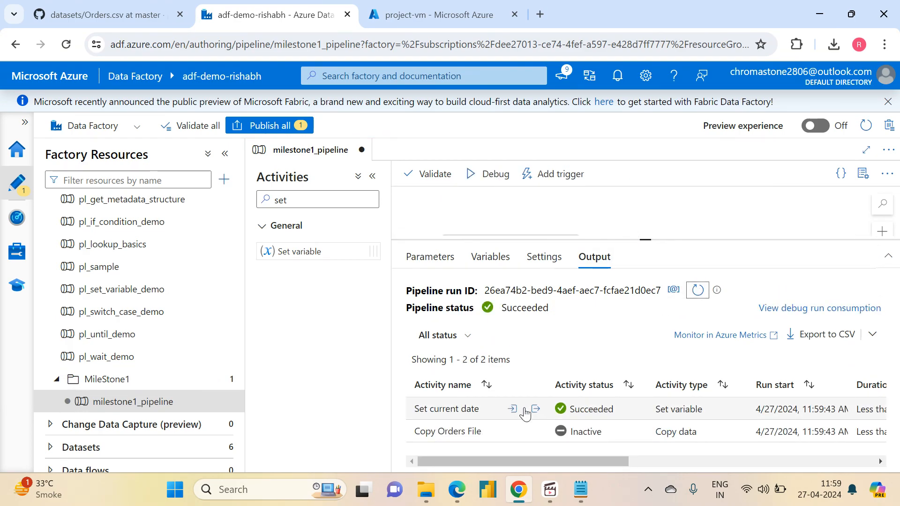
- Inspect the current_date value in the Set current date activity's debug output, and close the output
{"action": "left_click", "coordinate": [535, 409]}
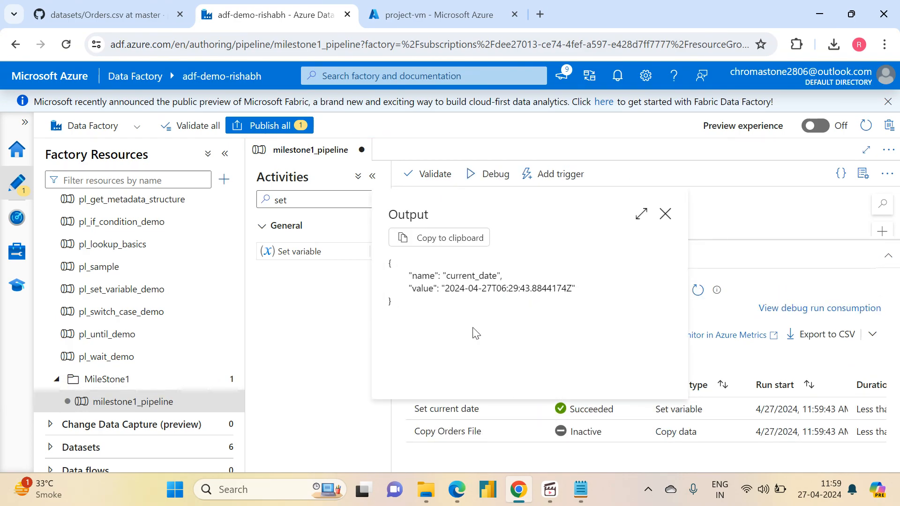
{"action": "left_click_drag", "start_coordinate": [450, 288], "coordinate": [573, 289]}
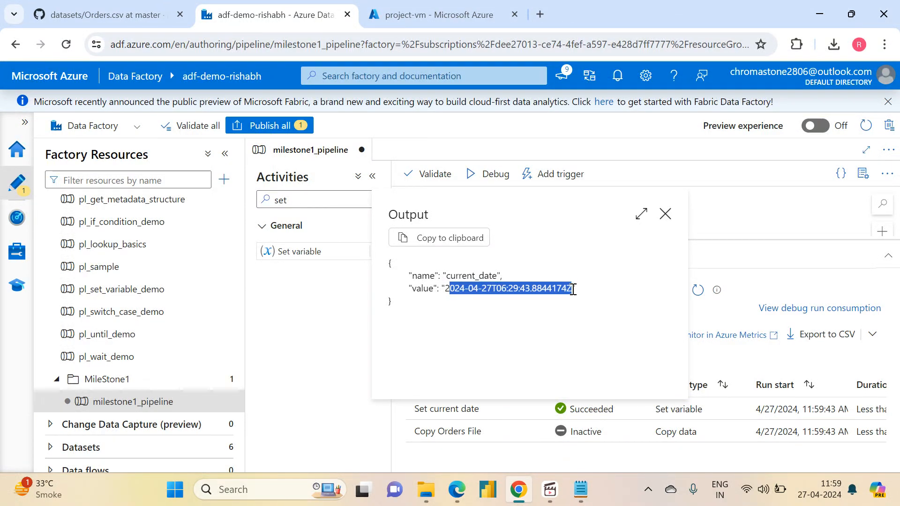
{"action": "triple_click", "coordinate": [479, 286]}
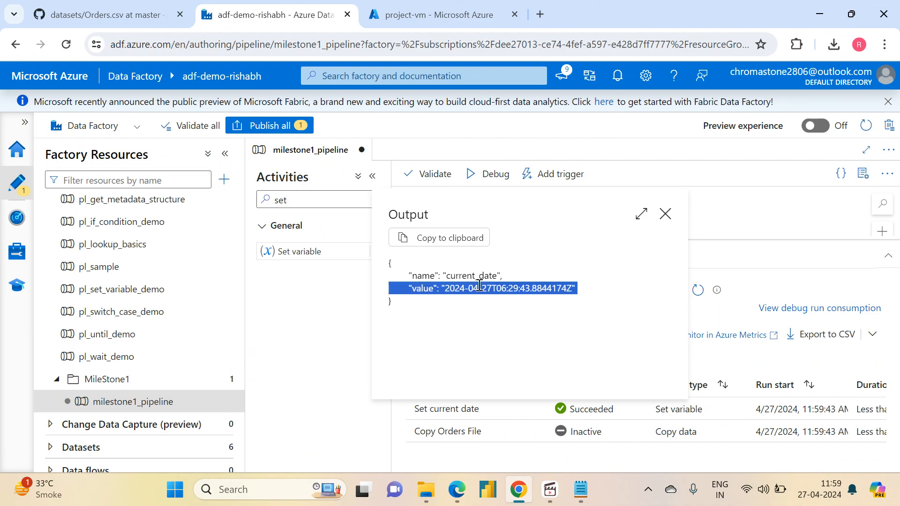
{"action": "left_click", "coordinate": [665, 214]}
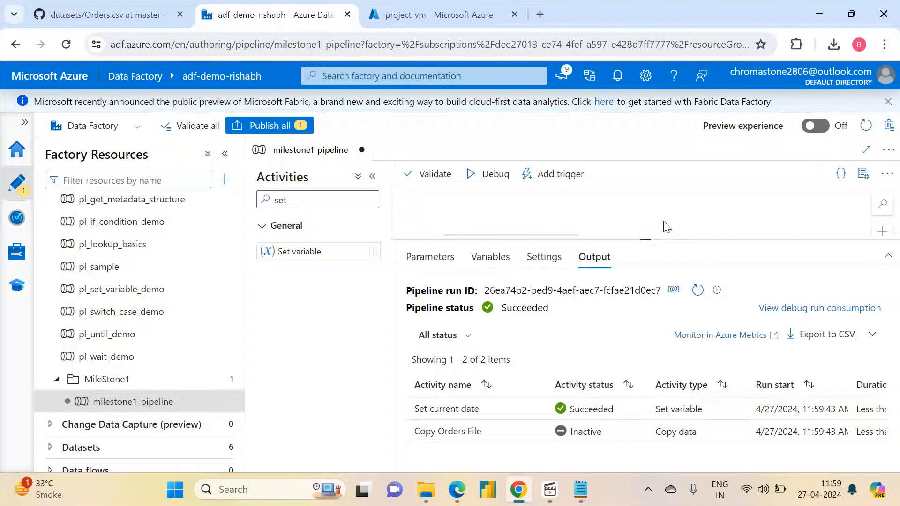
- Open the Set current date activity's value expression and insert a space between @ and utcnow()
{"action": "left_click_drag", "start_coordinate": [647, 240], "coordinate": [647, 342]}
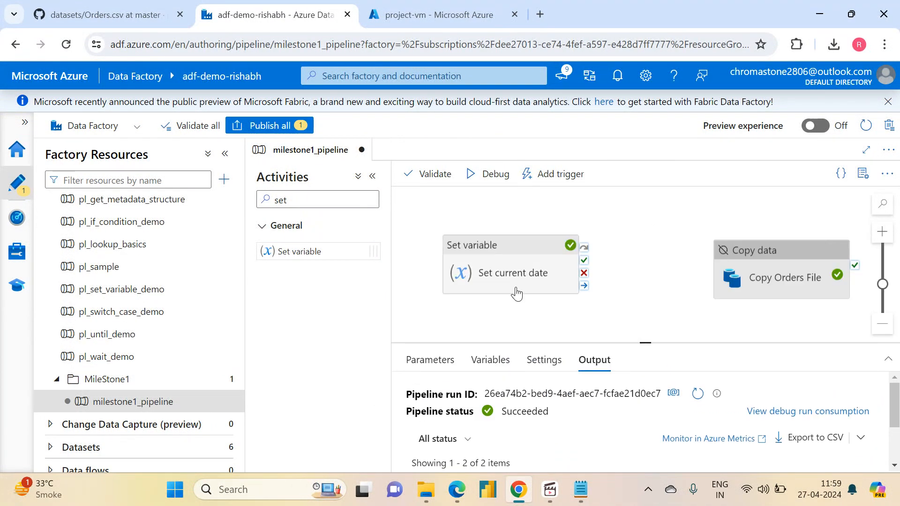
{"action": "left_click", "coordinate": [516, 294]}
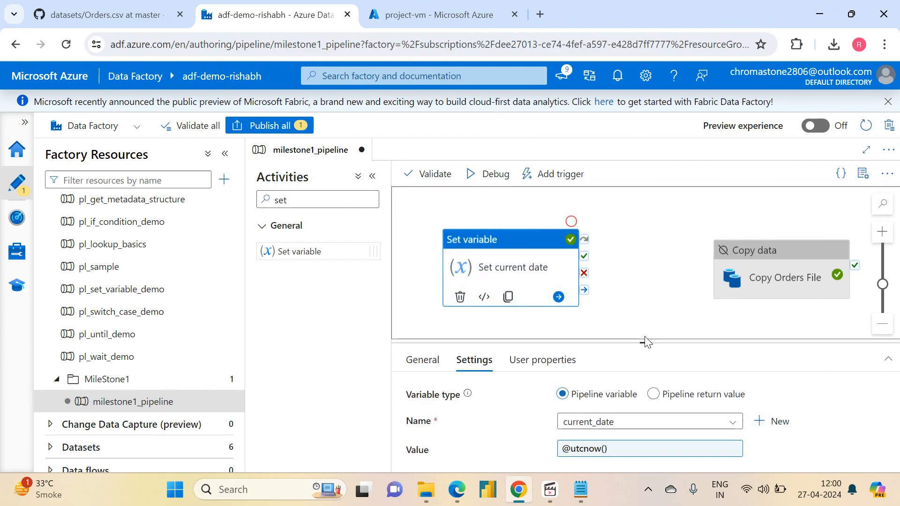
{"action": "left_click_drag", "start_coordinate": [645, 341], "coordinate": [645, 276]}
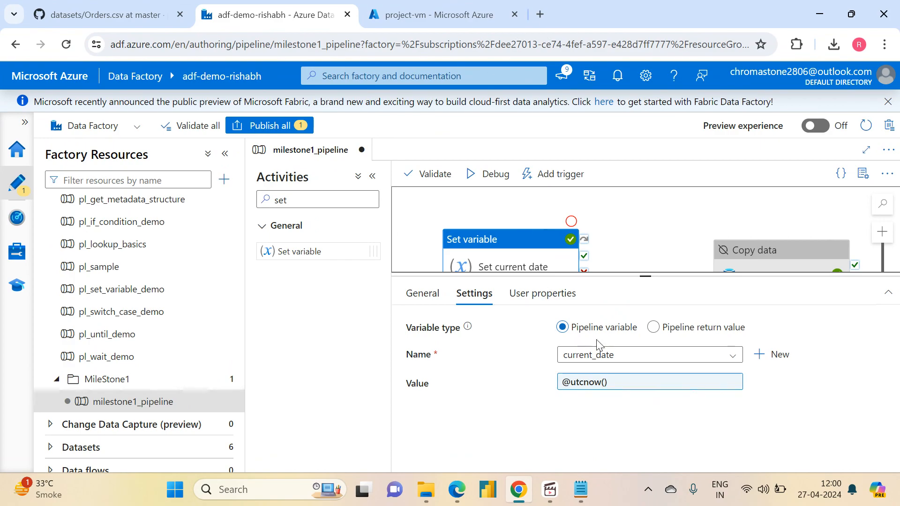
{"action": "left_click", "coordinate": [596, 386]}
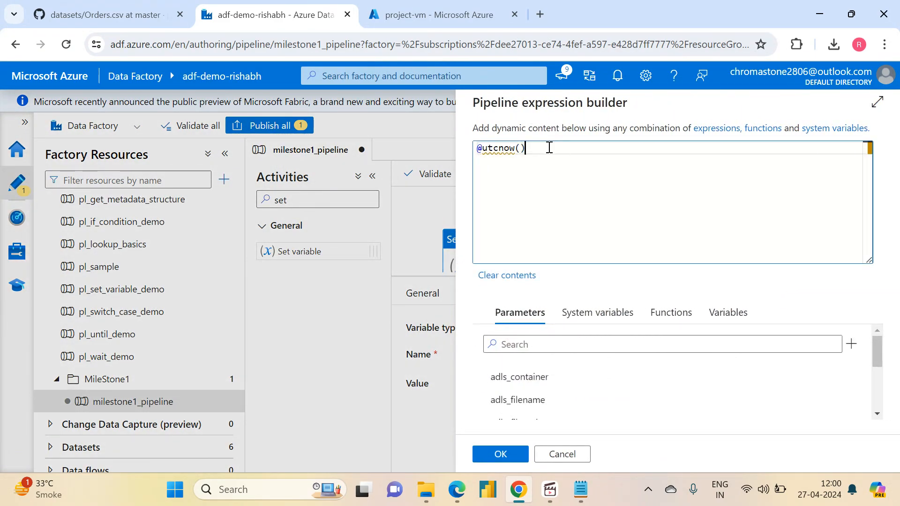
{"action": "left_click_drag", "start_coordinate": [547, 146], "coordinate": [484, 148]}
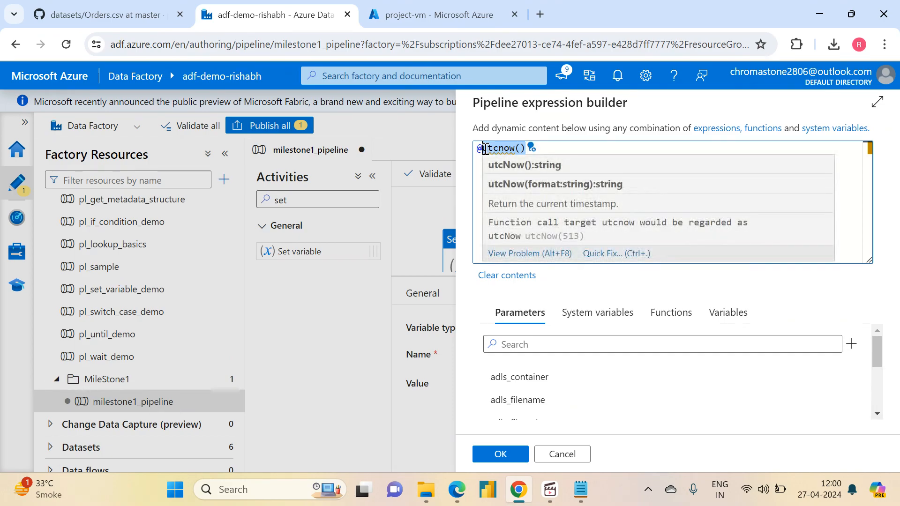
{"action": "left_click", "coordinate": [557, 149]}
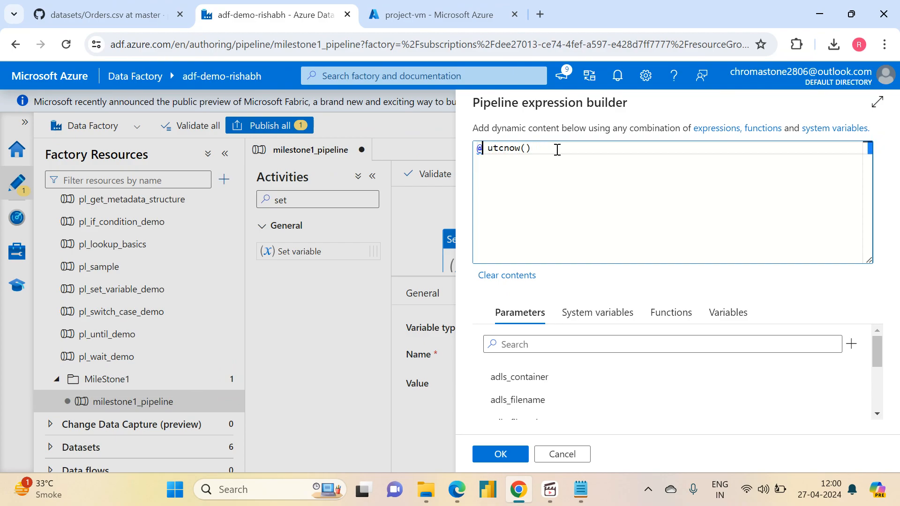
- Insert the convertTimeZone date function between @ and utcnow() in the expression
{"action": "left_click", "coordinate": [725, 314]}
{"action": "left_click", "coordinate": [663, 314]}
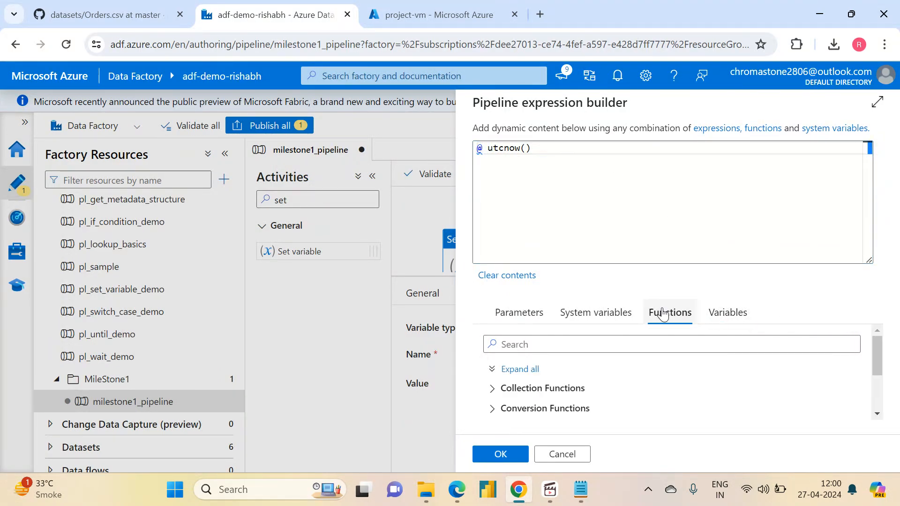
{"action": "scroll", "coordinate": [879, 355], "scroll_direction": "down", "scroll_amount": 3}
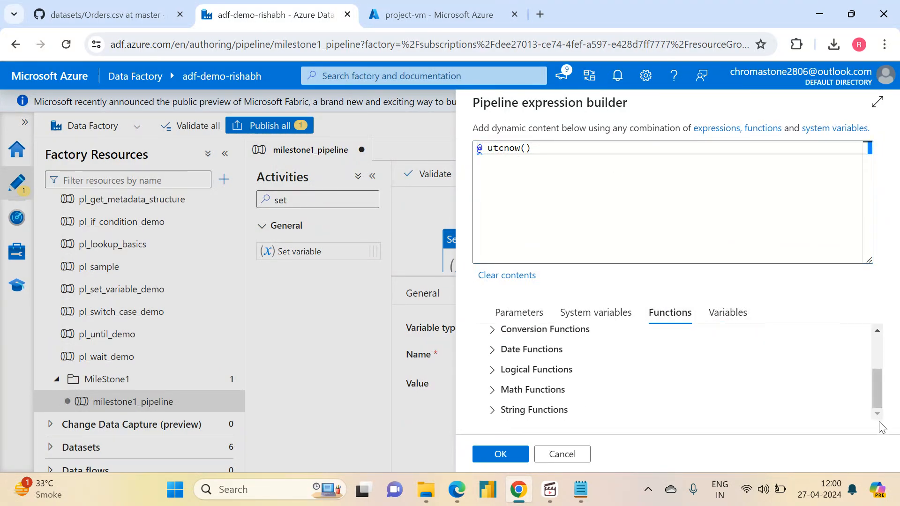
{"action": "left_click", "coordinate": [492, 349]}
{"action": "left_click", "coordinate": [877, 415]}
{"action": "left_click", "coordinate": [877, 414]}
{"action": "left_click", "coordinate": [877, 414]}
{"action": "left_click", "coordinate": [877, 414]}
{"action": "left_click", "coordinate": [877, 414]}
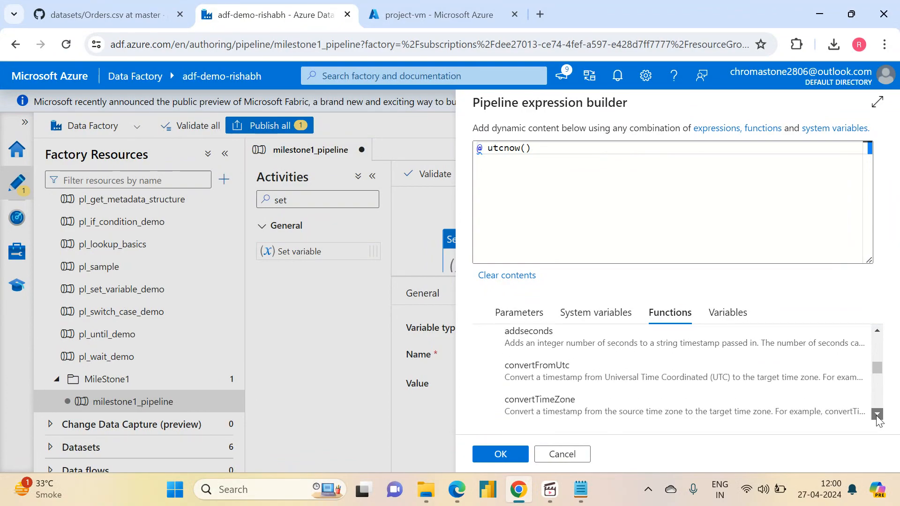
{"action": "left_click", "coordinate": [877, 414]}
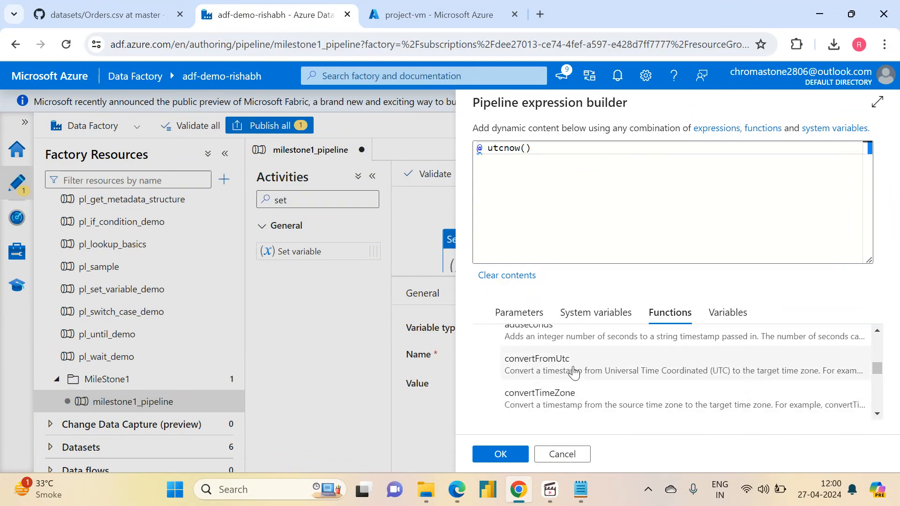
{"action": "left_click", "coordinate": [545, 406]}
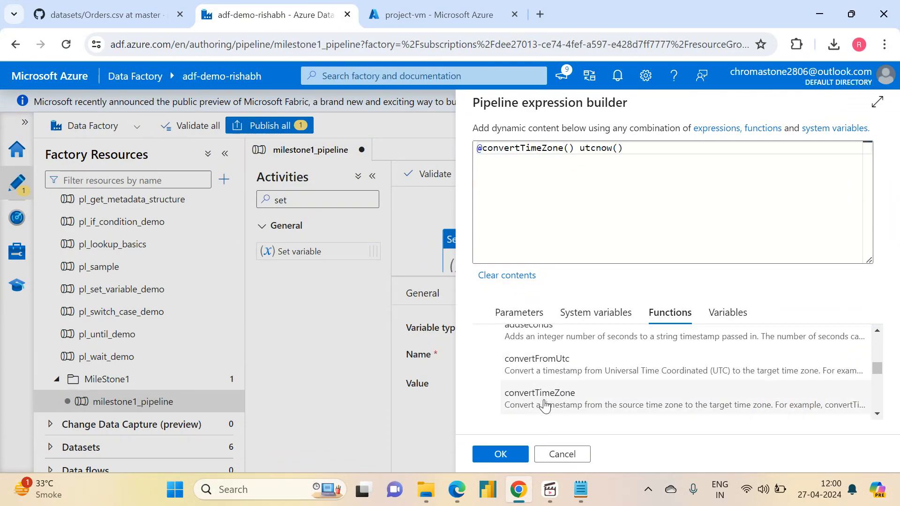
{"action": "left_click", "coordinate": [582, 150]}
{"action": "key", "text": "BackSpace"}
{"action": "key", "text": "BackSpace"}
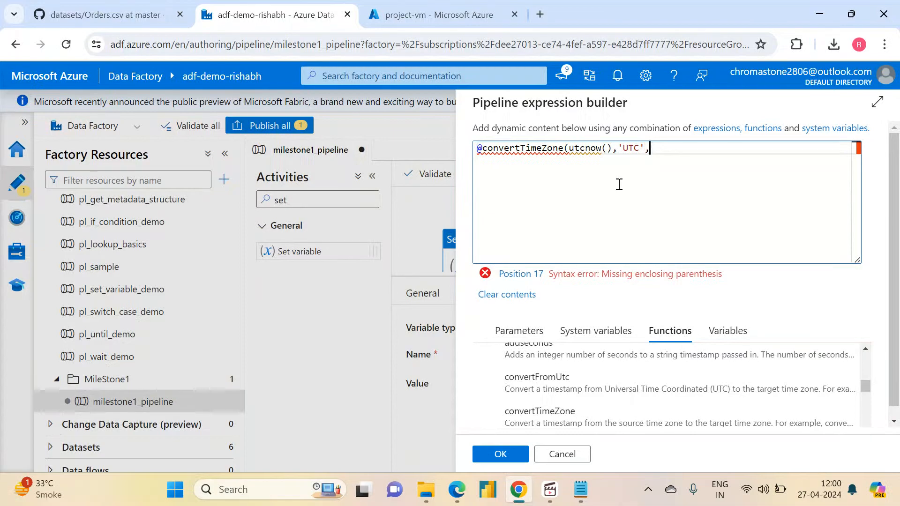
{"action": "type", "text": "'India Standard Tim"}
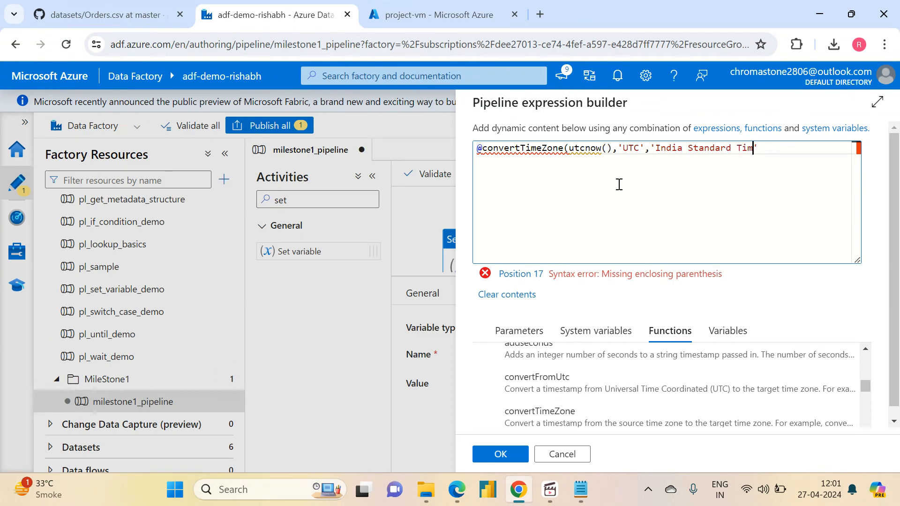
{"action": "type", "text": "e')"}
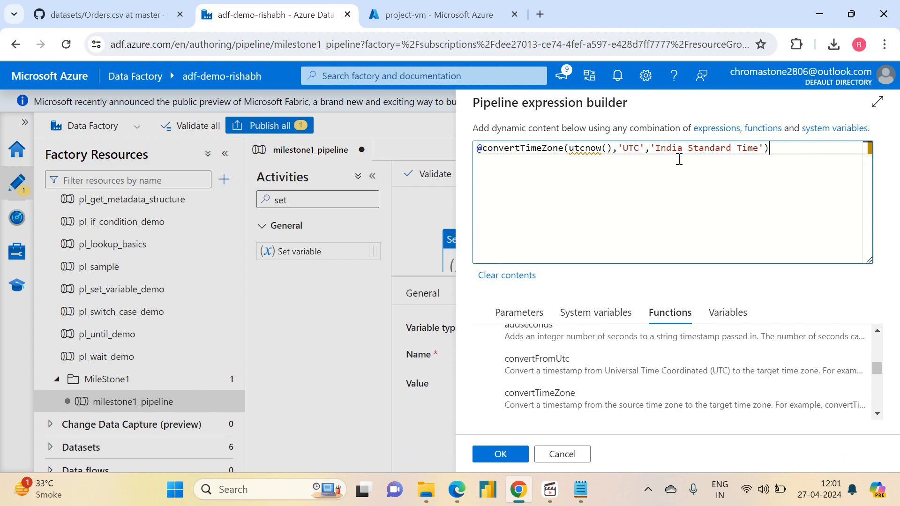
- Search the web for "ADF function documentation" in a new browser tab
{"action": "left_click", "coordinate": [544, 14]}
{"action": "type", "text": "ADF function document"}
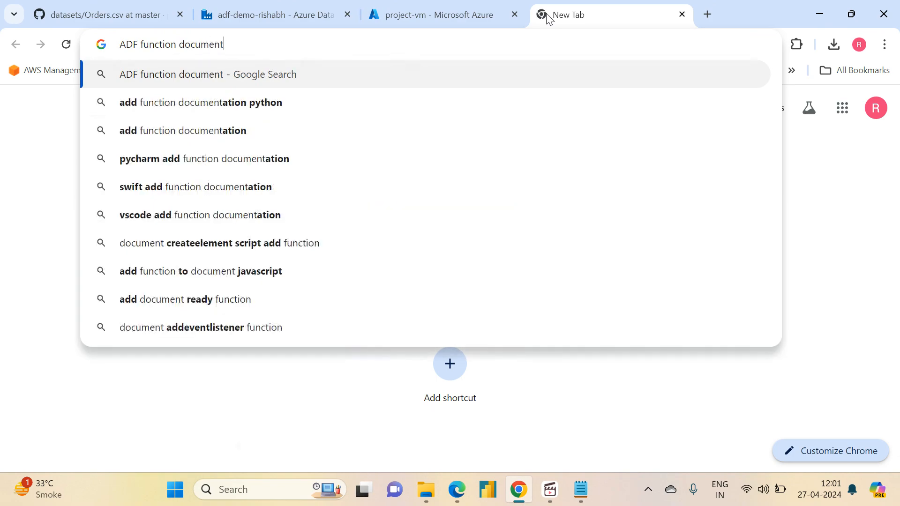
{"action": "key", "text": "Down"}
{"action": "key", "text": "Down"}
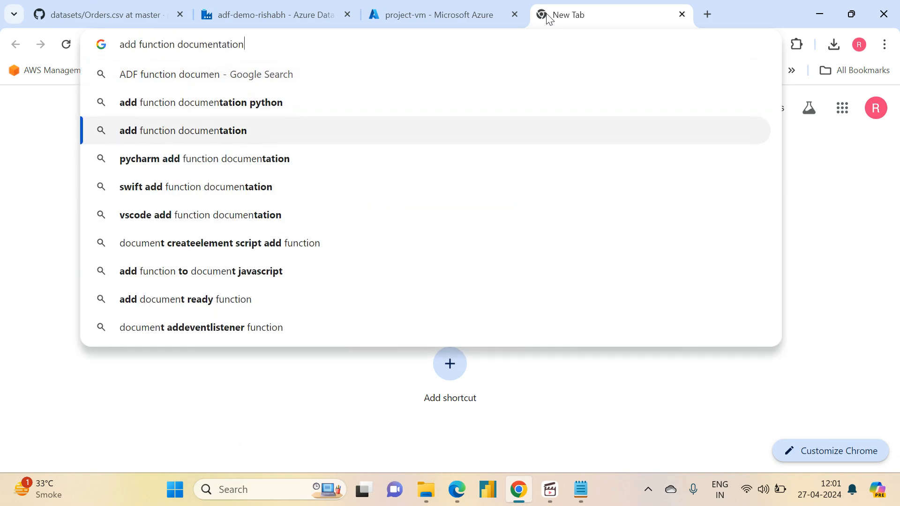
{"action": "key", "text": "Up"}
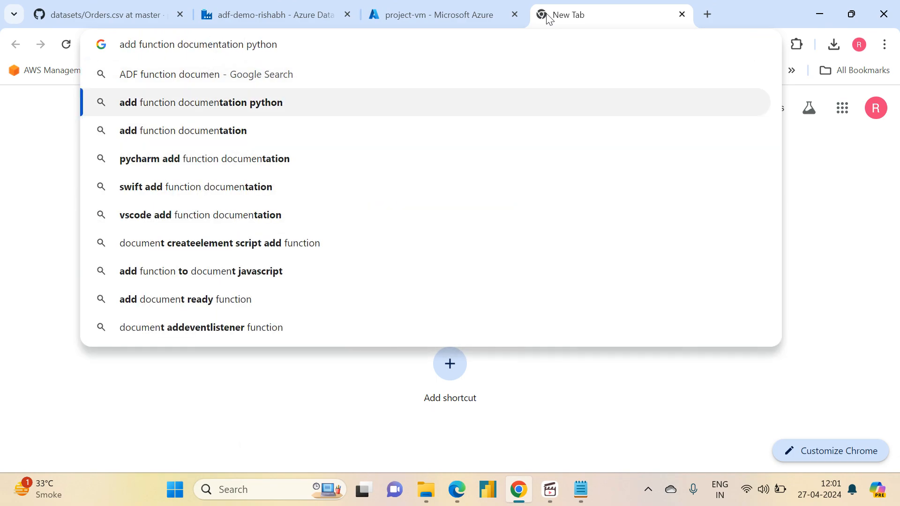
{"action": "key", "text": "Up"}
{"action": "type", "text": "tation"}
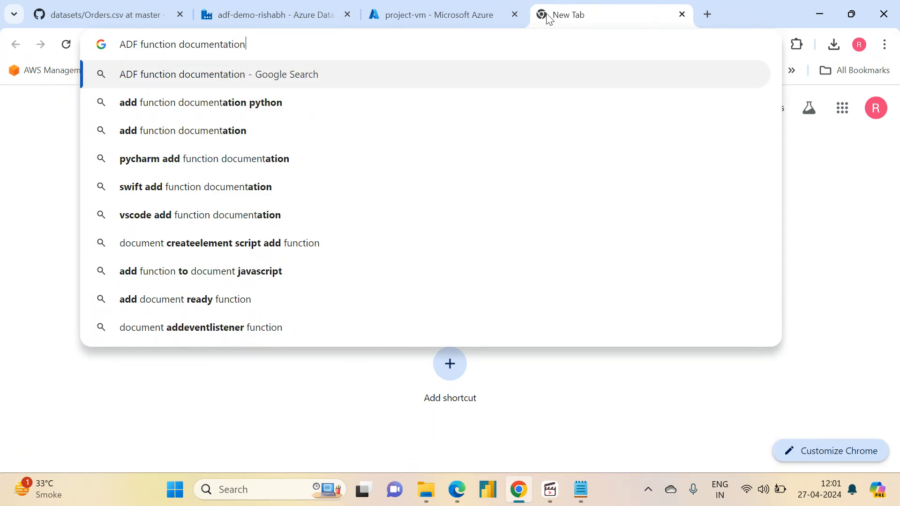
{"action": "key", "text": "Return"}
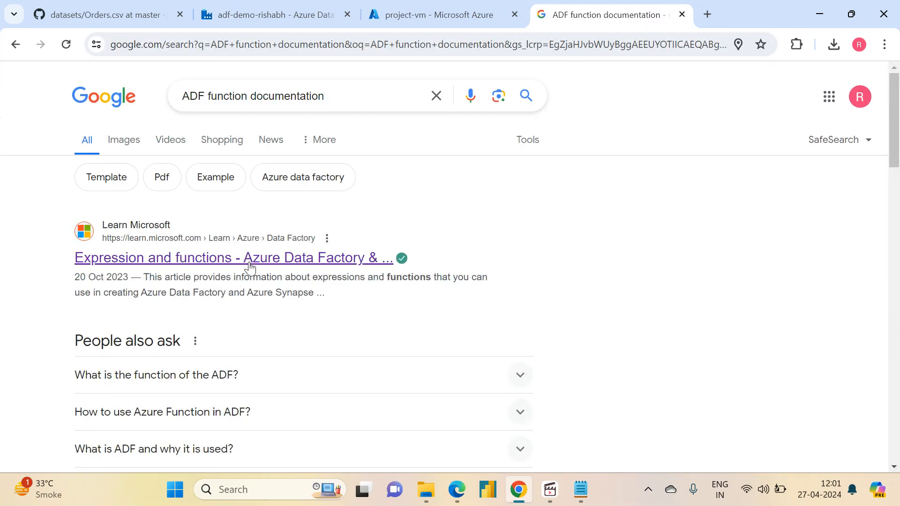
- Open the Microsoft Learn article on Data Factory expressions and functions at its Date functions section, and select the page's URL
{"action": "left_click", "coordinate": [250, 260]}
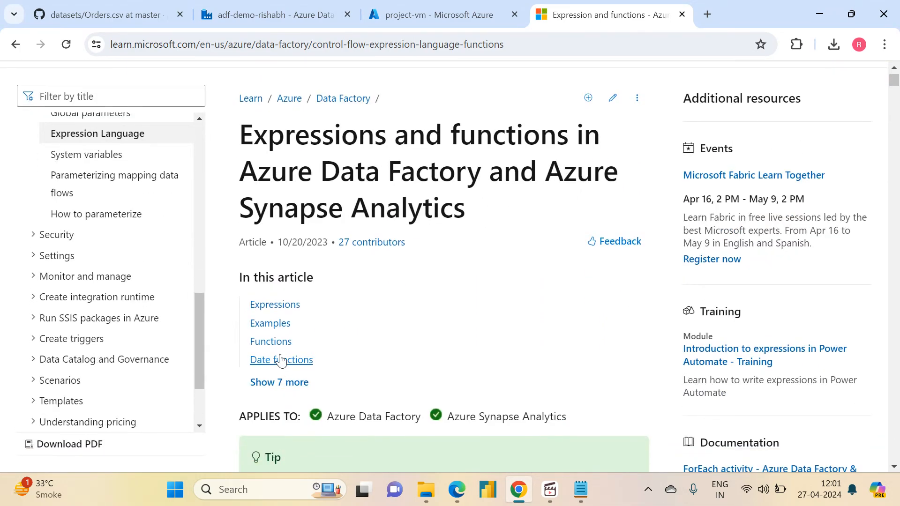
{"action": "left_click", "coordinate": [281, 360]}
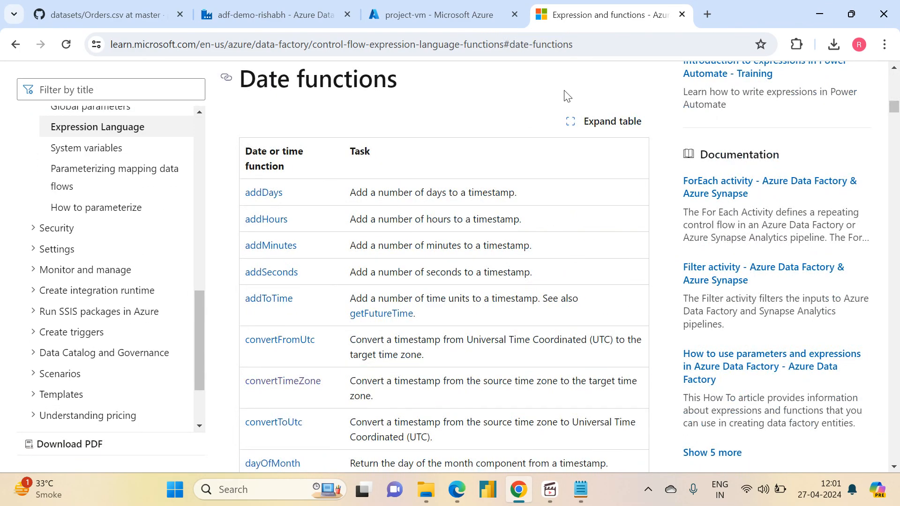
{"action": "left_click_drag", "start_coordinate": [605, 44], "coordinate": [107, 29]}
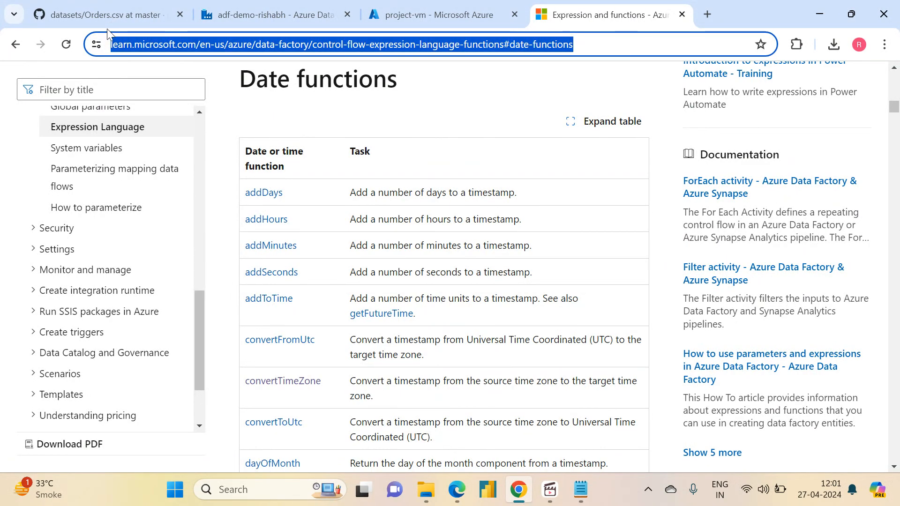
- Open the convertTimeZone function's reference and follow its link to the Microsoft time zone values
{"action": "key", "text": "Down"}
{"action": "key", "text": "Down"}
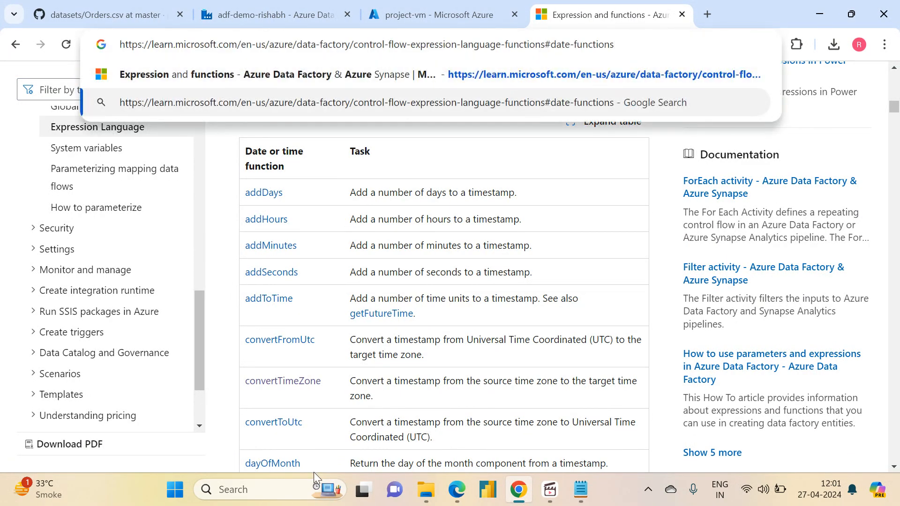
{"action": "left_click", "coordinate": [224, 377]}
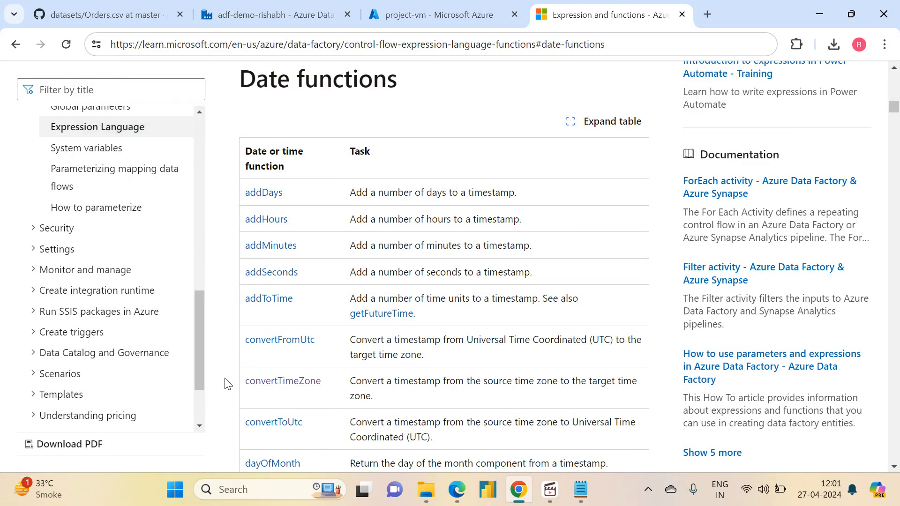
{"action": "left_click", "coordinate": [279, 387]}
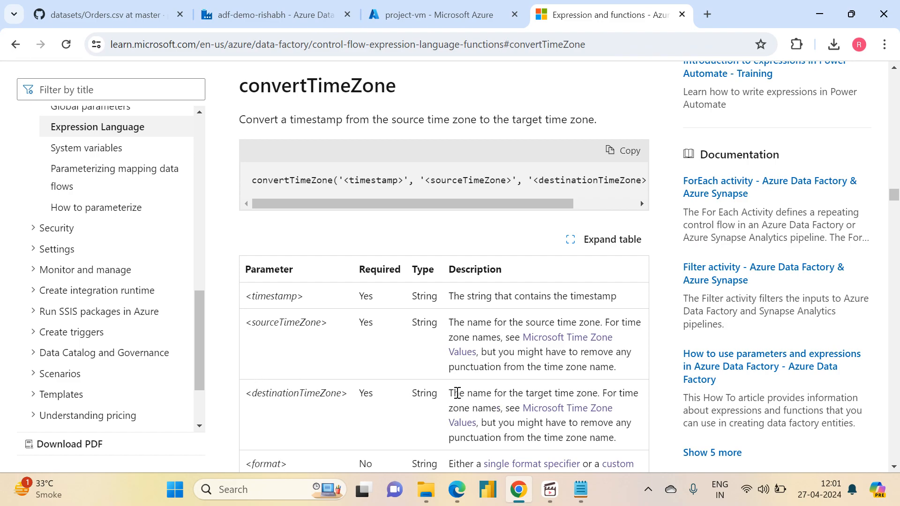
{"action": "left_click", "coordinate": [580, 415]}
- Search the default time zones page for "India" and select the India Standard Time name in India's row
{"action": "scroll", "coordinate": [580, 415], "scroll_direction": "down", "scroll_amount": 15}
{"action": "scroll", "coordinate": [580, 415], "scroll_direction": "down", "scroll_amount": 20}
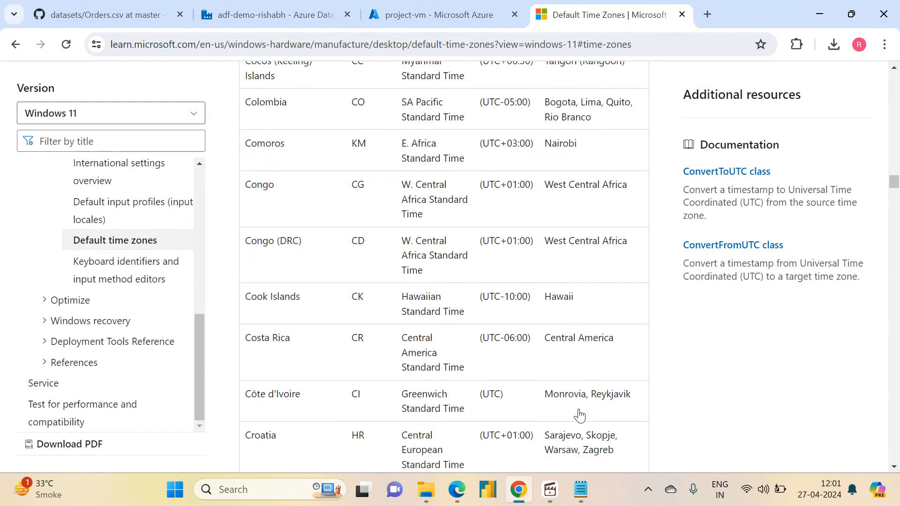
{"action": "key", "text": "ctrl+f"}
{"action": "type", "text": "India"}
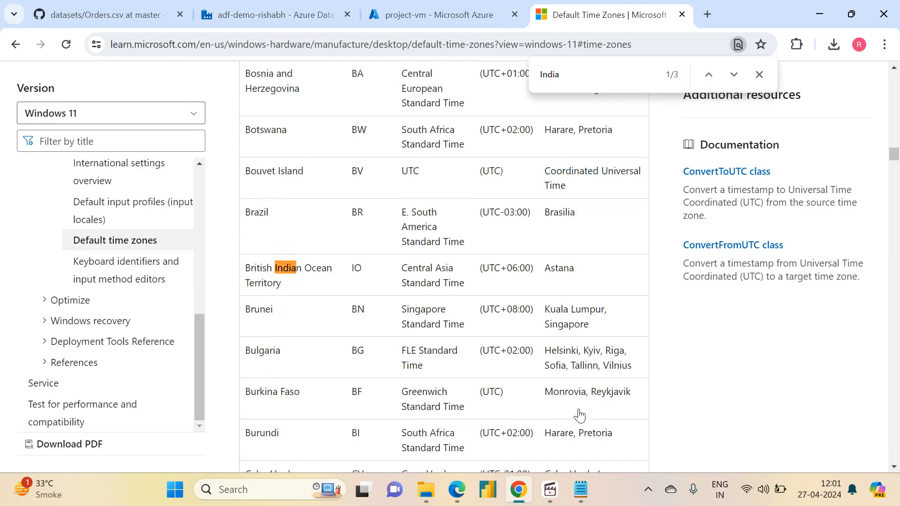
{"action": "left_click", "coordinate": [731, 80]}
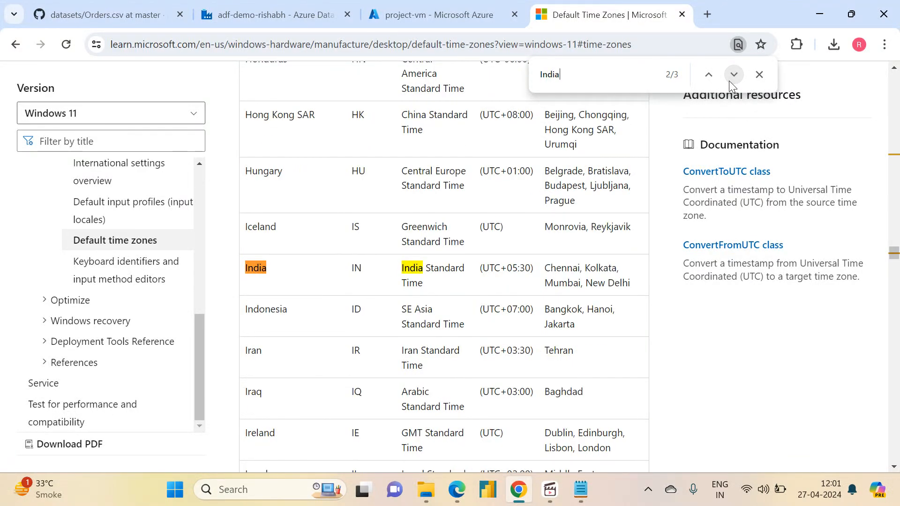
{"action": "left_click_drag", "start_coordinate": [426, 285], "coordinate": [398, 270]}
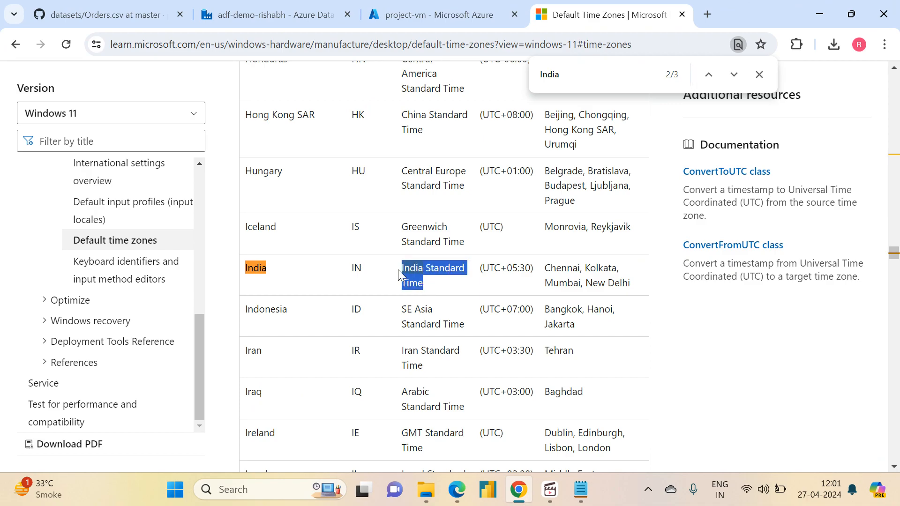
- Return to the Data Factory tab, apply the convertTimeZone expression to current_date, and enlarge the pipeline canvas
{"action": "left_click", "coordinate": [285, 7]}
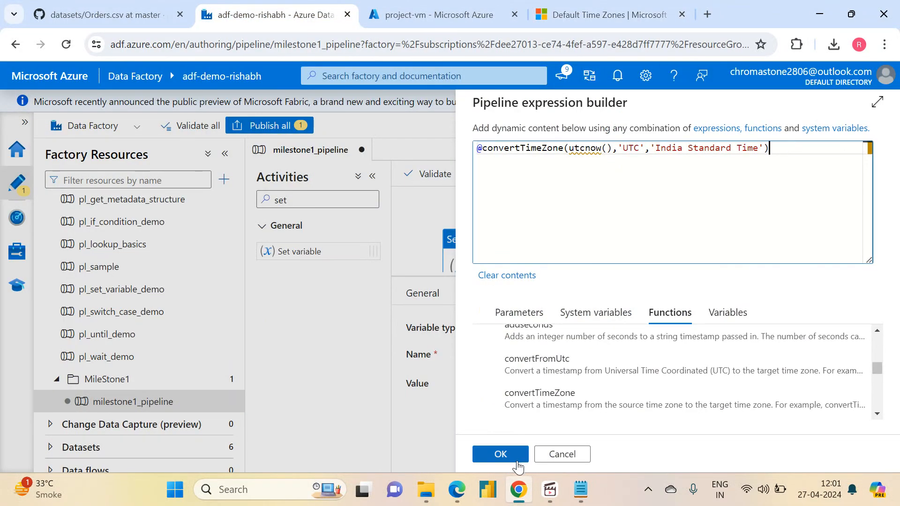
{"action": "left_click", "coordinate": [502, 456]}
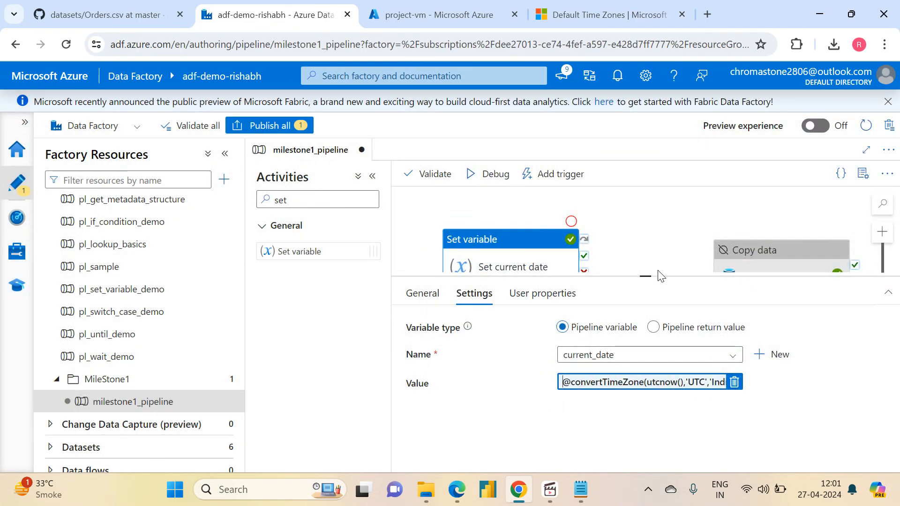
{"action": "left_click_drag", "start_coordinate": [659, 276], "coordinate": [639, 376]}
{"action": "left_click", "coordinate": [637, 242]}
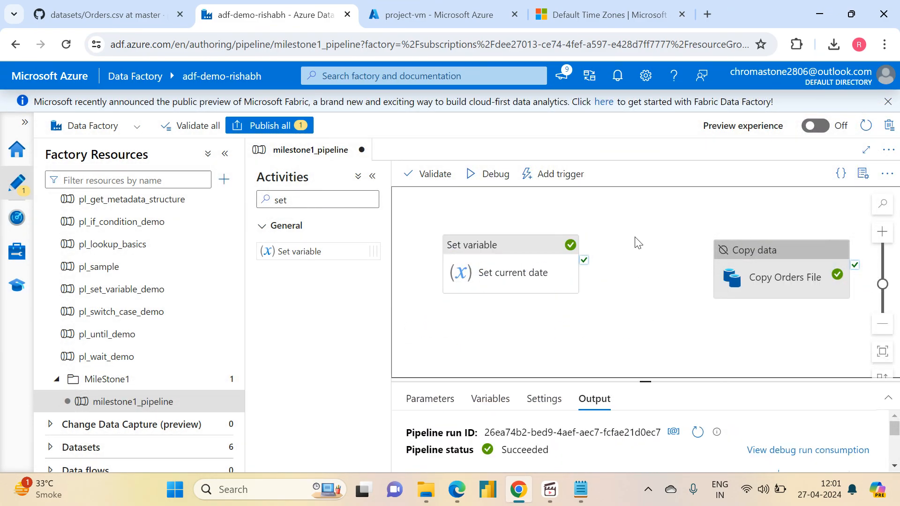
- Run milestone1_pipeline in debug mode with the existing dummy parameter values
{"action": "left_click", "coordinate": [482, 253]}
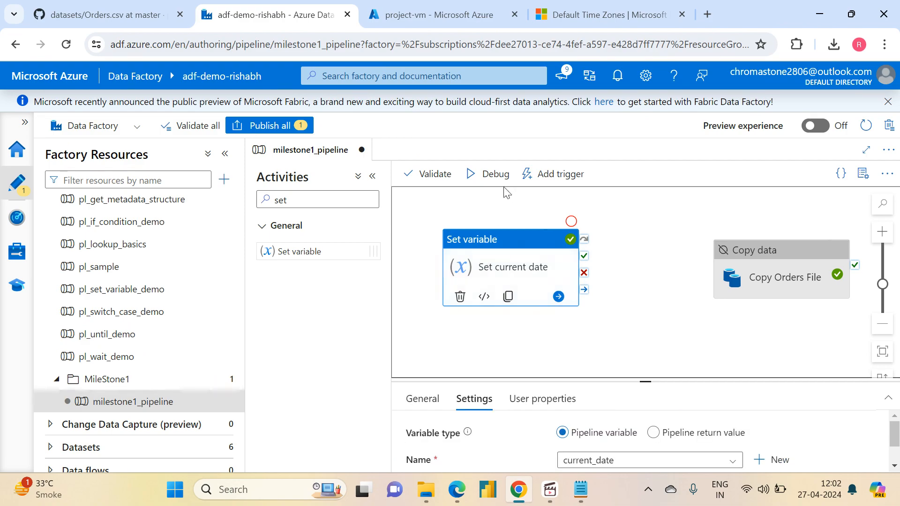
{"action": "left_click", "coordinate": [492, 175]}
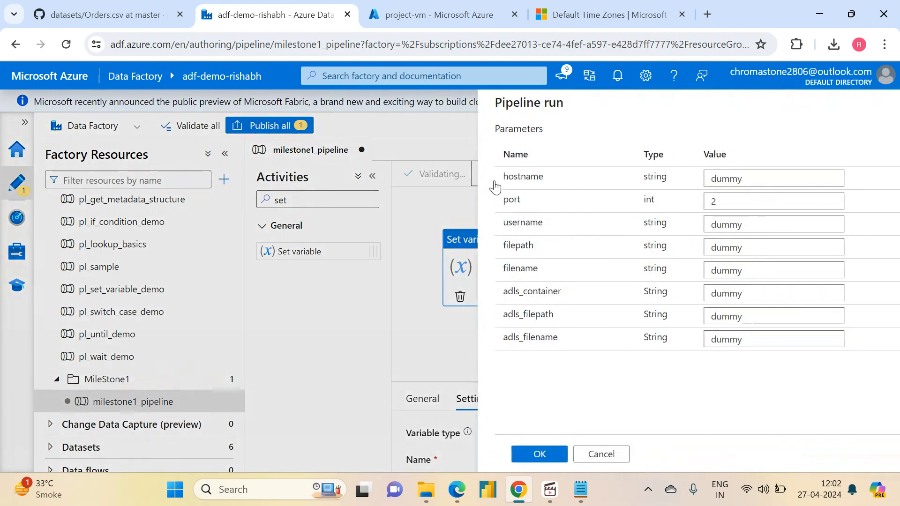
{"action": "left_click", "coordinate": [516, 459]}
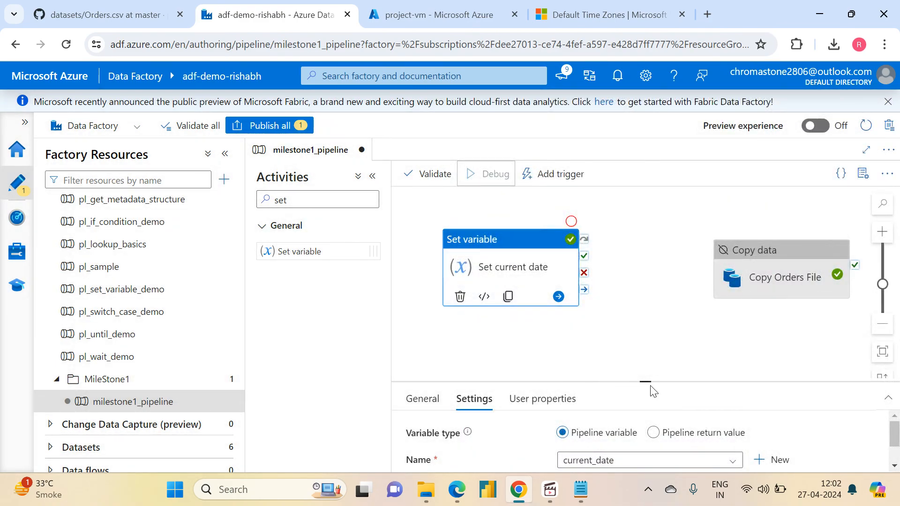
- Inspect the Set current date activity's output from the debug run, checking the time portion of its value
{"action": "left_click_drag", "start_coordinate": [648, 382], "coordinate": [659, 309]}
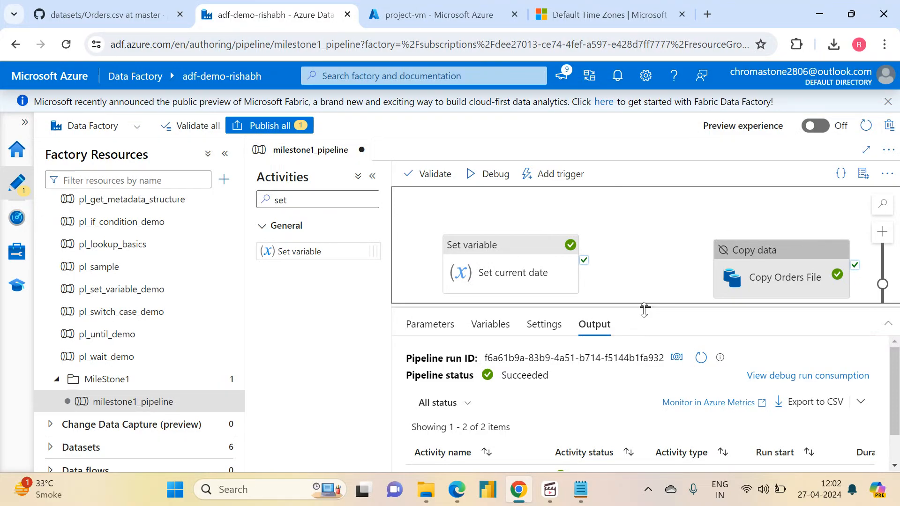
{"action": "left_click_drag", "start_coordinate": [645, 309], "coordinate": [624, 174]}
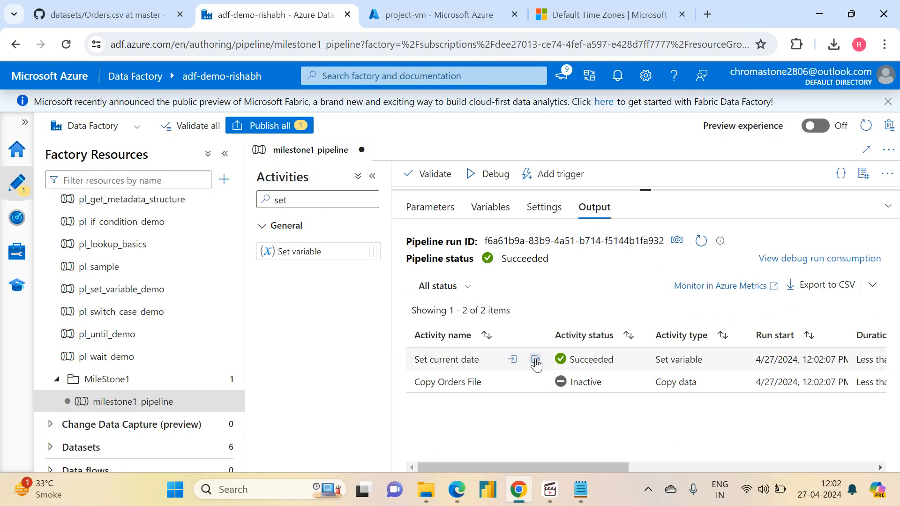
{"action": "left_click", "coordinate": [535, 360]}
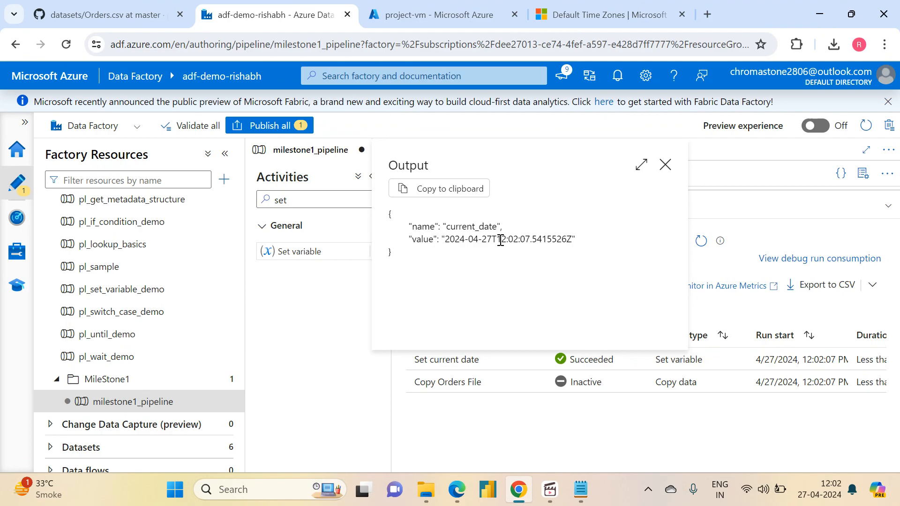
{"action": "left_click_drag", "start_coordinate": [501, 240], "coordinate": [571, 241]}
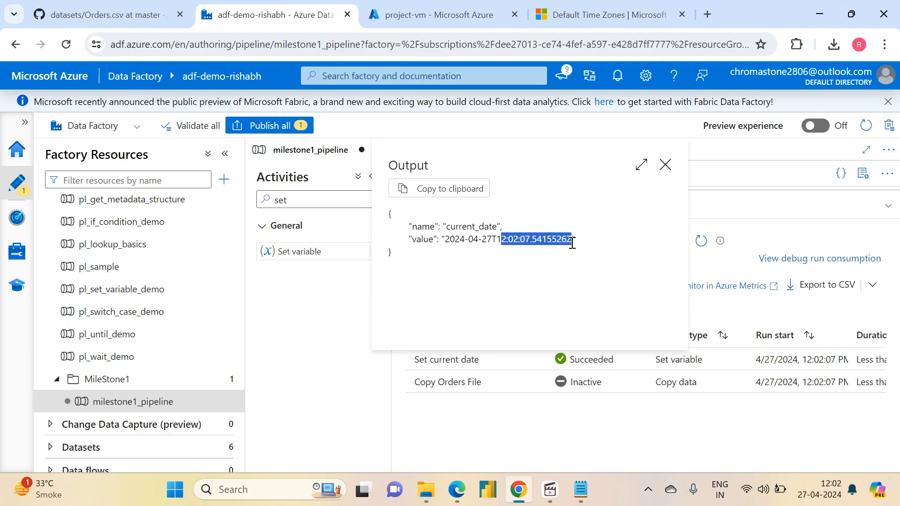
{"action": "left_click", "coordinate": [665, 168]}
- Make room on the canvas by moving the Copy Orders File and Set current date activities further apart
{"action": "left_click_drag", "start_coordinate": [637, 186], "coordinate": [623, 361]}
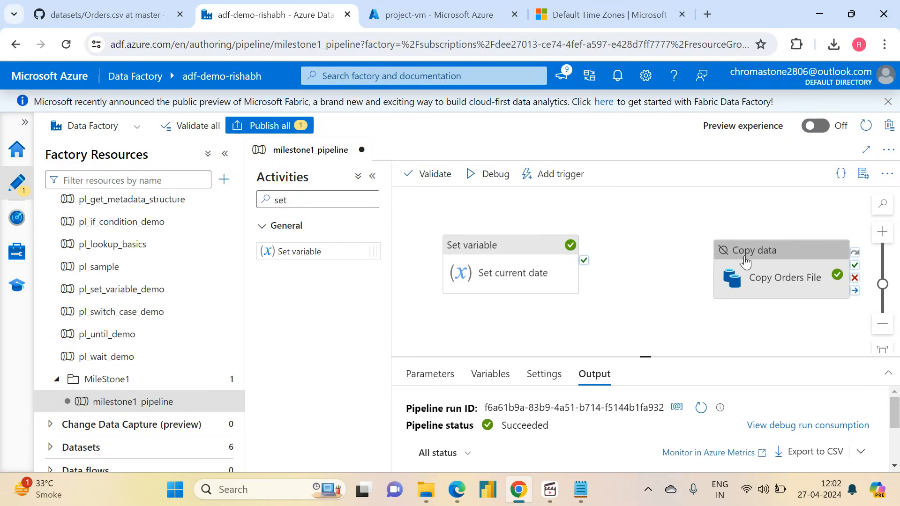
{"action": "left_click_drag", "start_coordinate": [745, 261], "coordinate": [819, 246]}
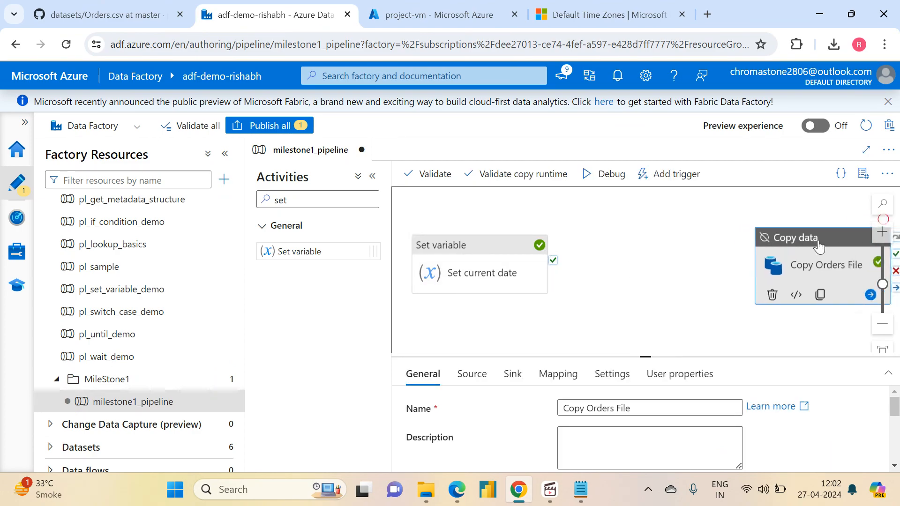
{"action": "left_click_drag", "start_coordinate": [597, 263], "coordinate": [649, 249]}
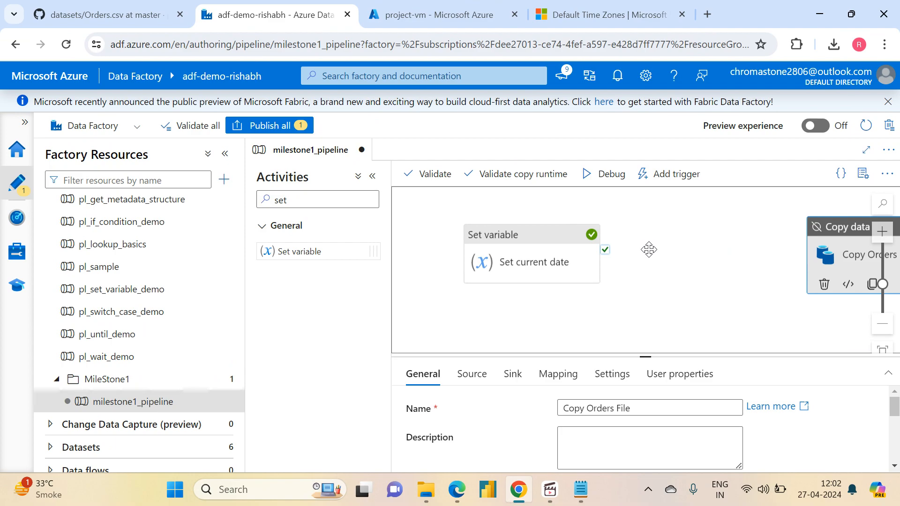
{"action": "left_click_drag", "start_coordinate": [516, 244], "coordinate": [462, 241]}
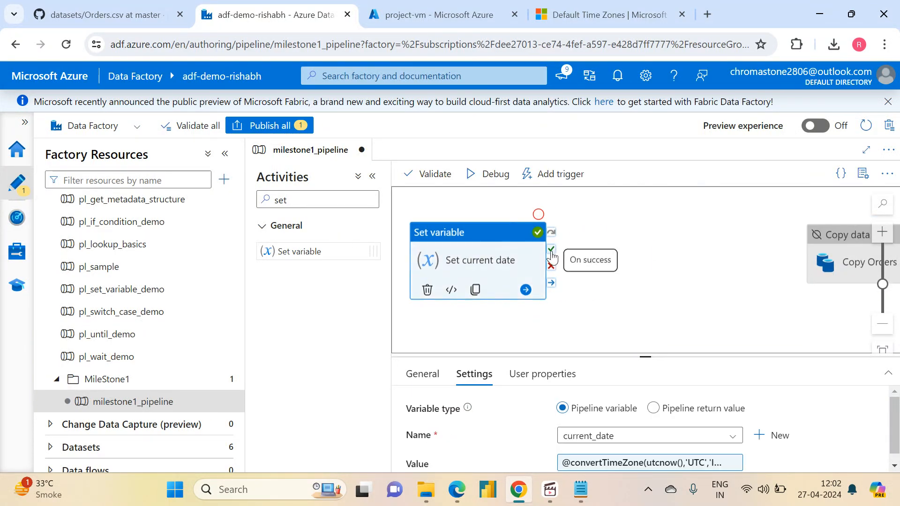
- Add a second Set variable activity between the existing ones and connect Set current date to it on success
{"action": "left_click", "coordinate": [308, 200]}
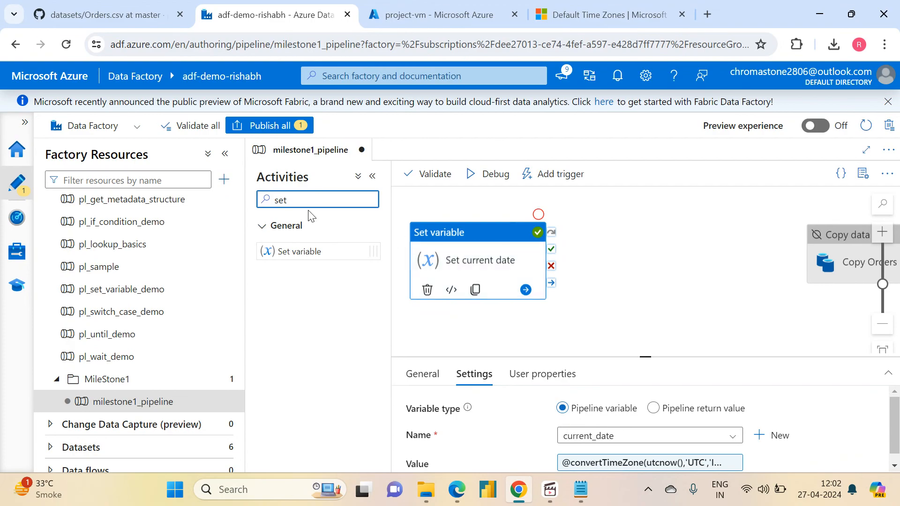
{"action": "key", "text": "BackSpace"}
{"action": "key", "text": "BackSpace"}
{"action": "key", "text": "BackSpace"}
{"action": "type", "text": "set"}
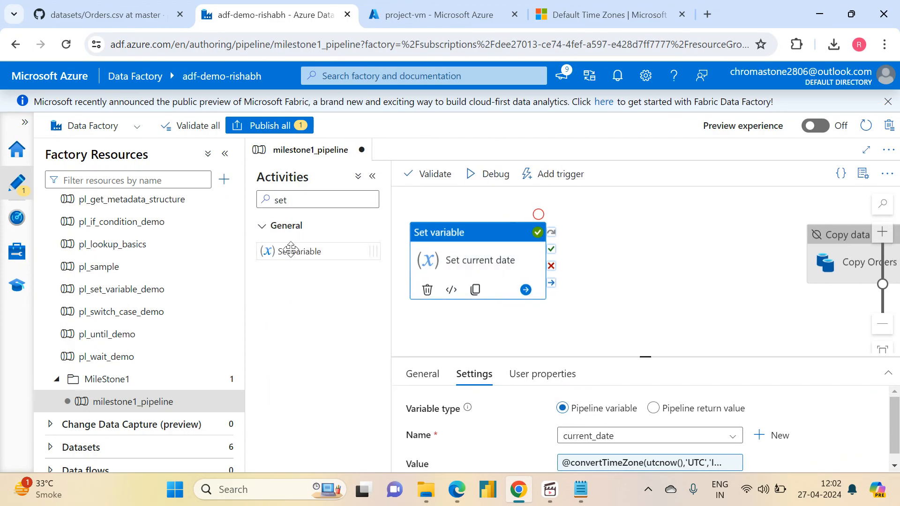
{"action": "left_click_drag", "start_coordinate": [290, 250], "coordinate": [661, 253]}
{"action": "left_click_drag", "start_coordinate": [552, 256], "coordinate": [638, 248]}
{"action": "left_click", "coordinate": [637, 247]}
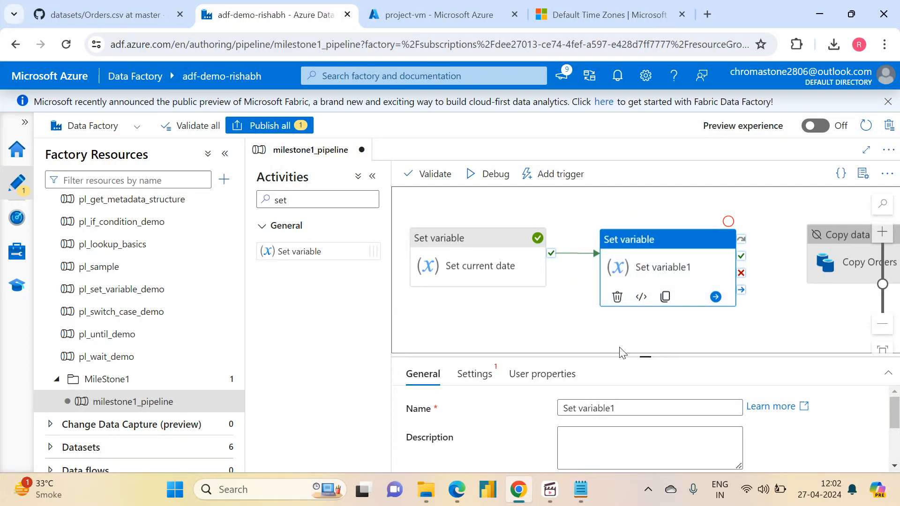
- Rename the new Set variable activity to "Get Day of the week"
{"action": "left_click_drag", "start_coordinate": [639, 333], "coordinate": [639, 297]}
{"action": "left_click_drag", "start_coordinate": [639, 351], "coordinate": [532, 358]}
{"action": "key", "text": "BackSpace"}
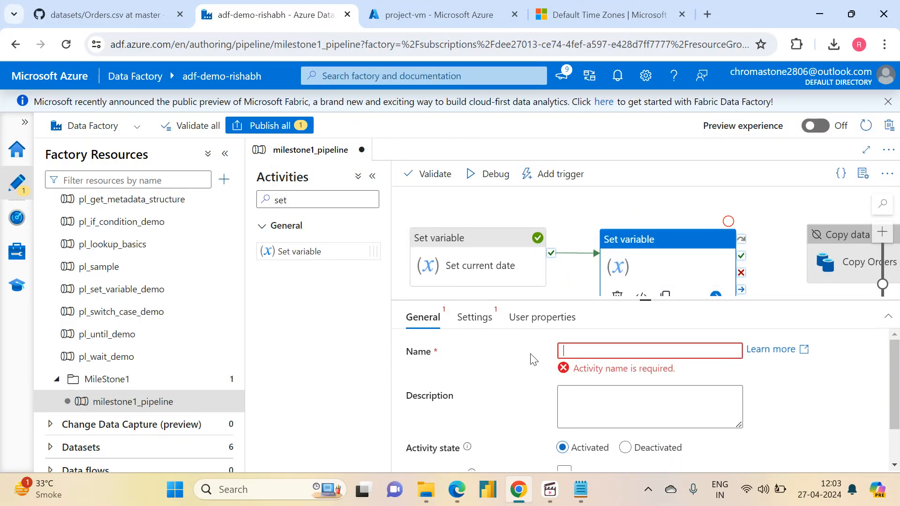
{"action": "type", "text": "Get Wee"}
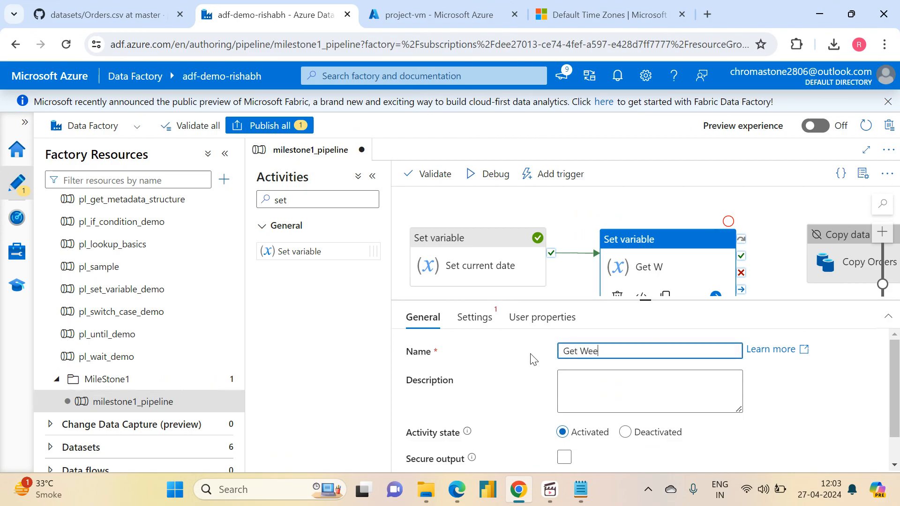
{"action": "key", "text": "BackSpace"}
{"action": "key", "text": "BackSpace"}
{"action": "key", "text": "BackSpace"}
{"action": "type", "text": "Day of the week"}
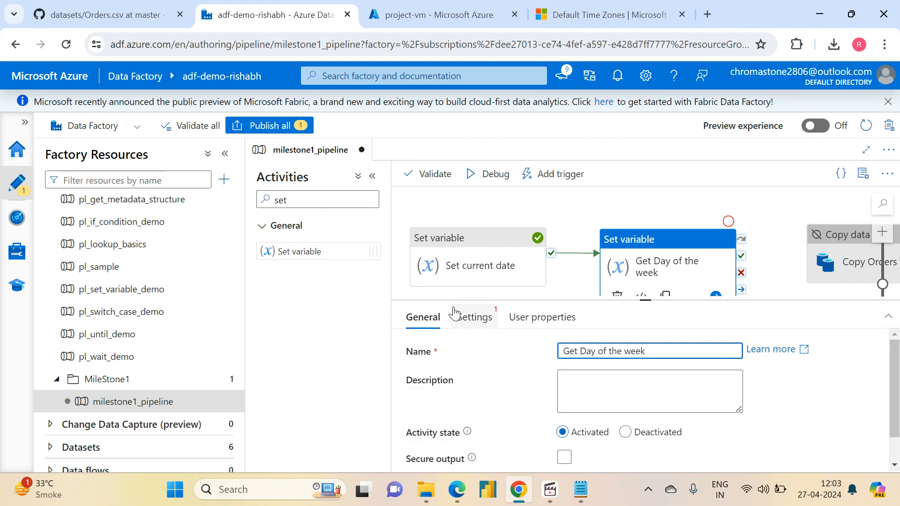
- Create a pipeline variable named day_of_week from the Get Day of the week activity's settings
{"action": "left_click", "coordinate": [471, 318]}
{"action": "left_click", "coordinate": [637, 380]}
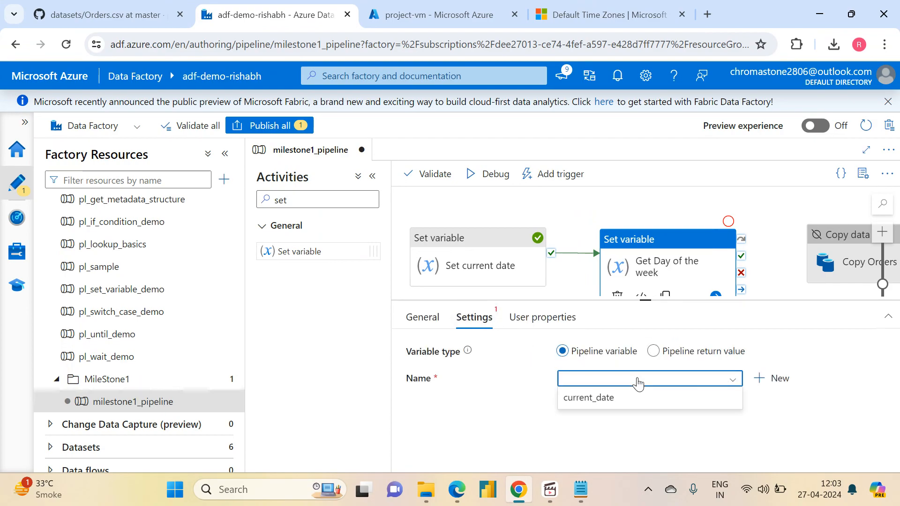
{"action": "left_click", "coordinate": [756, 379]}
{"action": "left_click", "coordinate": [486, 181]}
{"action": "type", "text": "dat"}
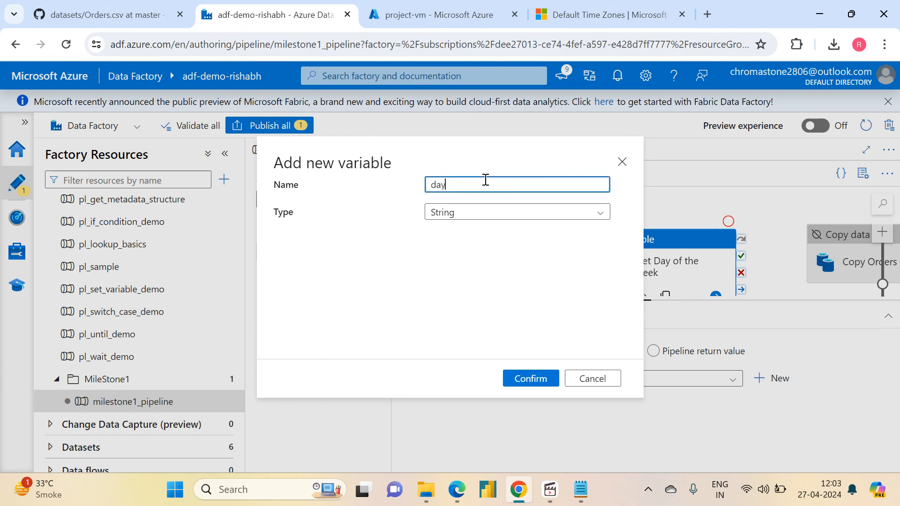
{"action": "type", "text": "_of_week"}
{"action": "left_click", "coordinate": [523, 380]}
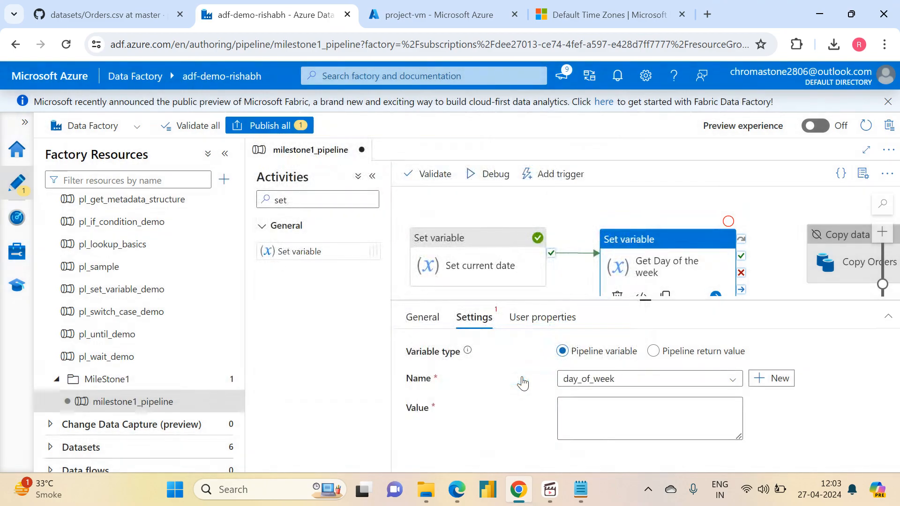
- Change the day_of_week pipeline variable's type to Integer
{"action": "left_click", "coordinate": [572, 226]}
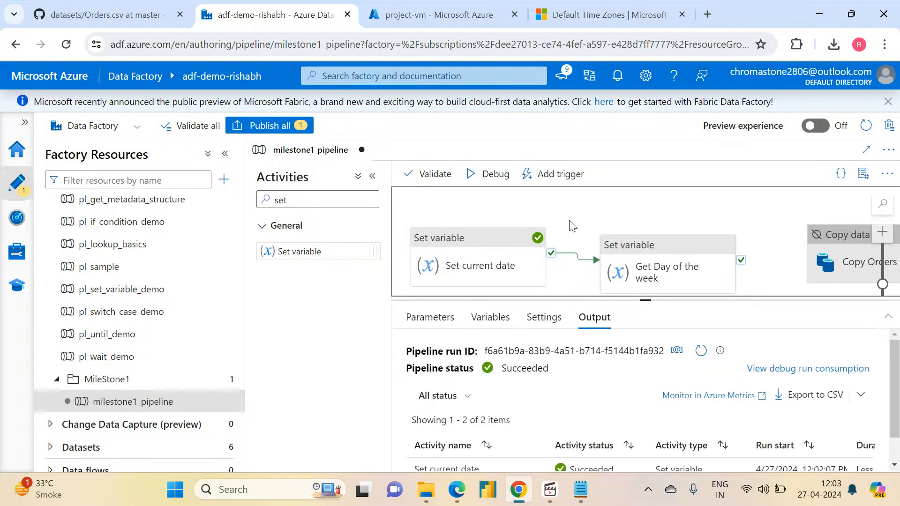
{"action": "left_click", "coordinate": [503, 317]}
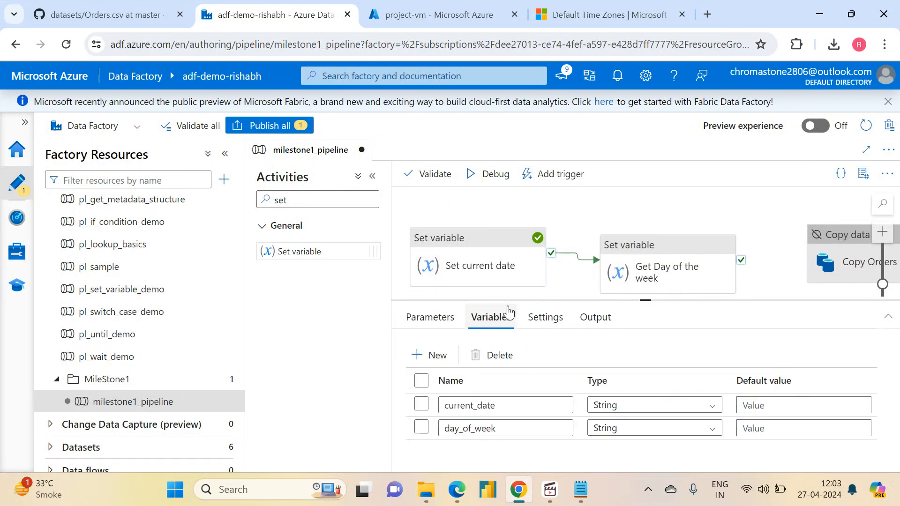
{"action": "left_click", "coordinate": [668, 429]}
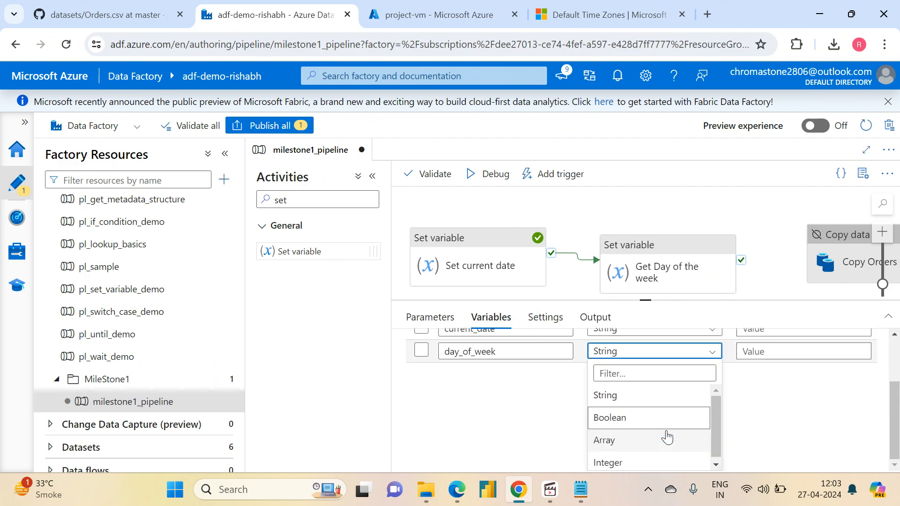
{"action": "left_click", "coordinate": [610, 463]}
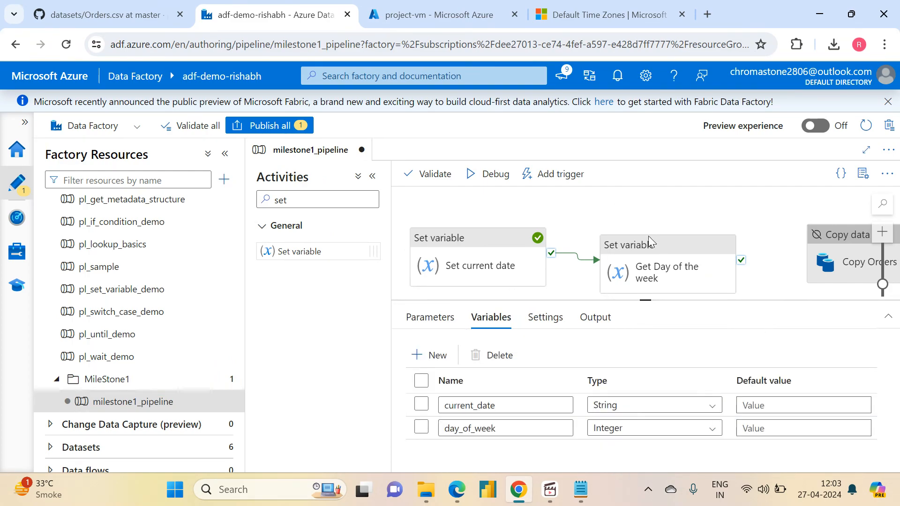
- Start a dynamic expression for the Get Day of the week activity's value and insert the dayOfWeek date function
{"action": "left_click", "coordinate": [646, 255]}
{"action": "left_click", "coordinate": [579, 411]}
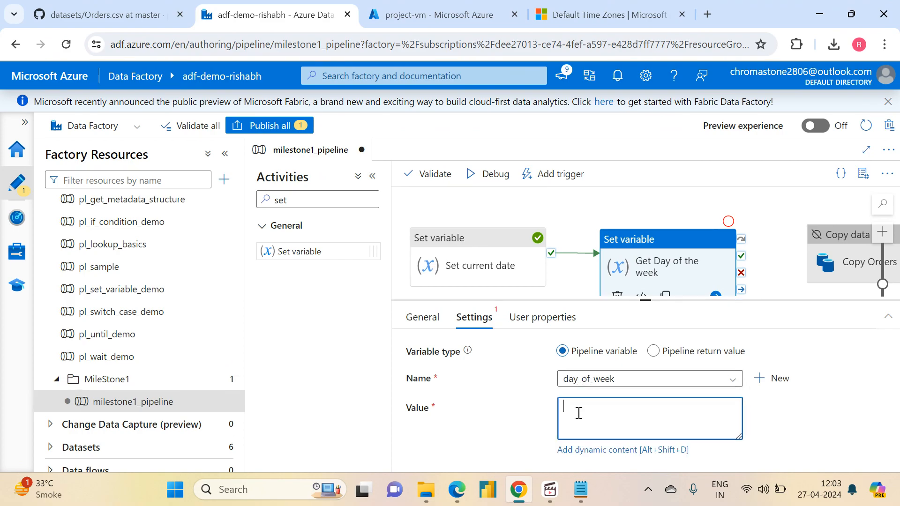
{"action": "left_click", "coordinate": [578, 453]}
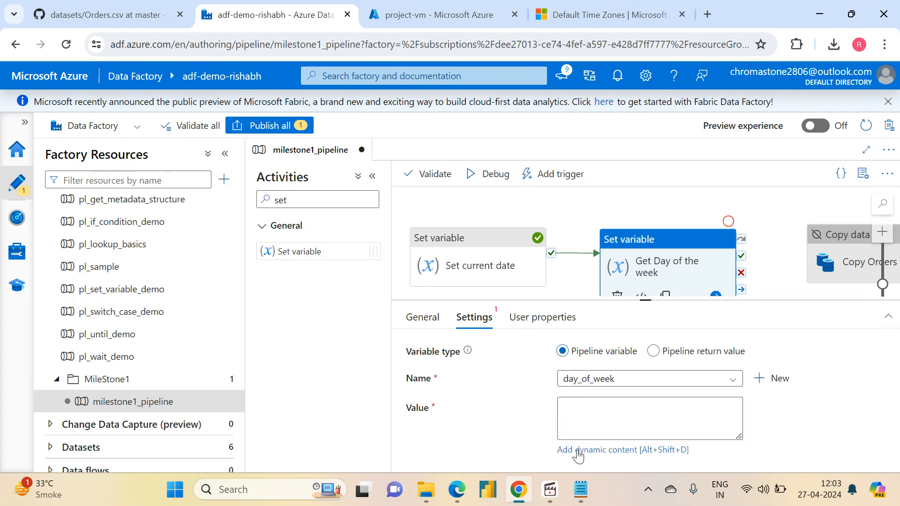
{"action": "left_click", "coordinate": [580, 451]}
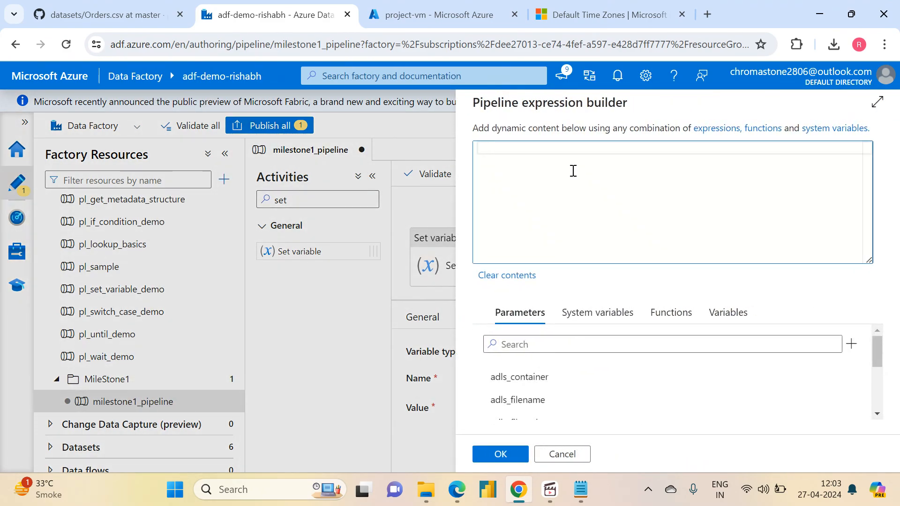
{"action": "left_click", "coordinate": [665, 318]}
{"action": "left_click_drag", "start_coordinate": [876, 350], "coordinate": [878, 389]}
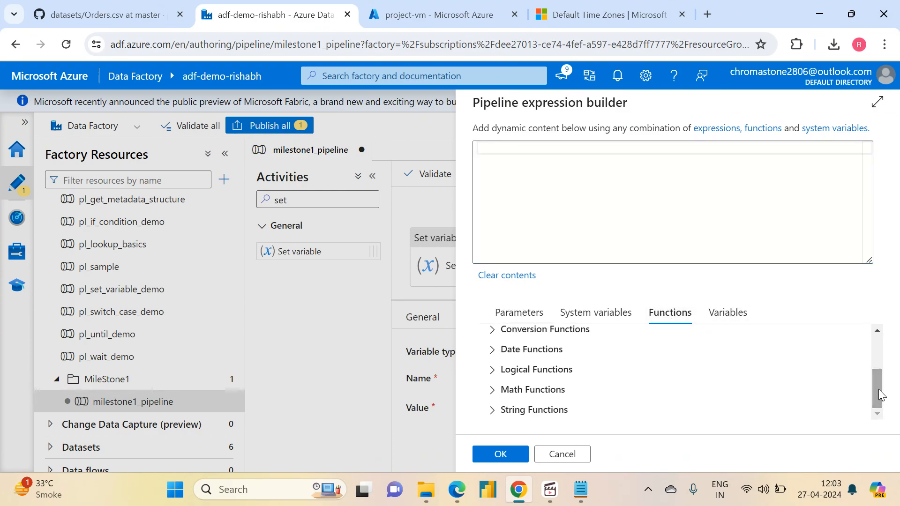
{"action": "left_click", "coordinate": [492, 349]}
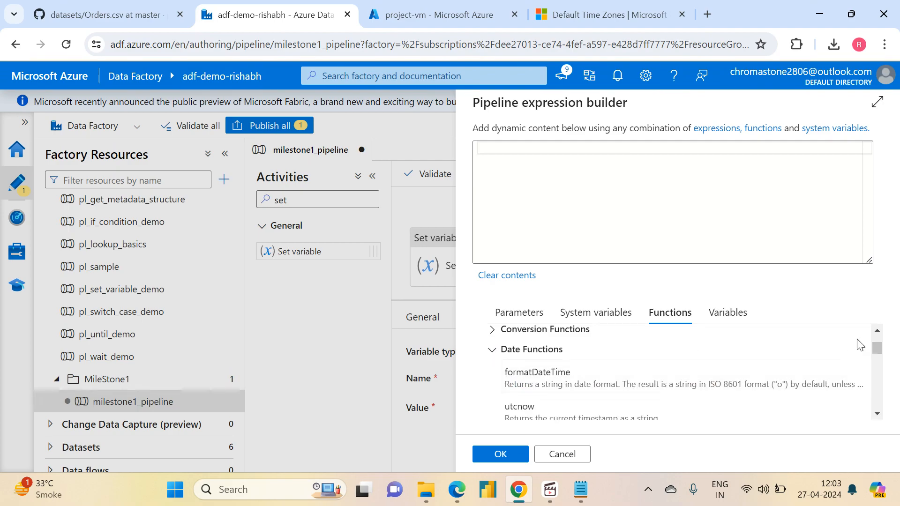
{"action": "left_click_drag", "start_coordinate": [880, 356], "coordinate": [879, 383]}
{"action": "left_click", "coordinate": [572, 387]}
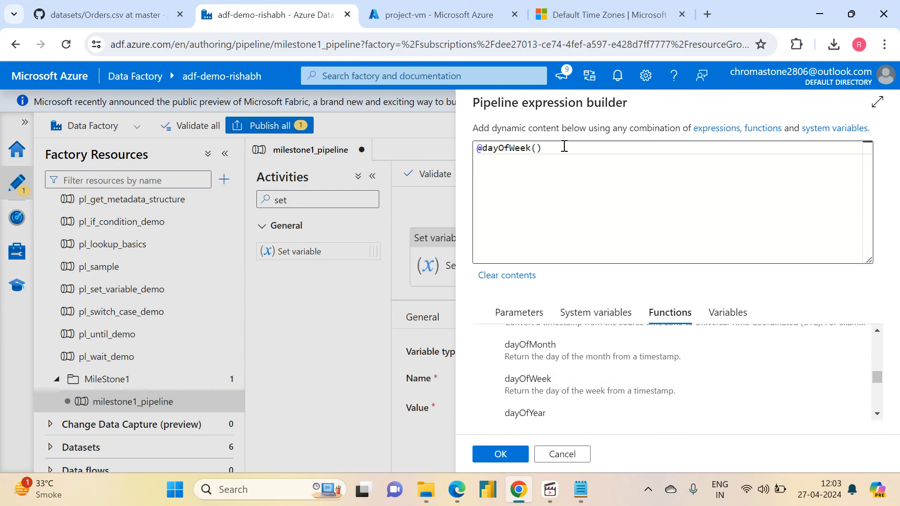
- Pass the current_date variable as the argument of the dayOfWeek function
{"action": "left_click", "coordinate": [538, 148]}
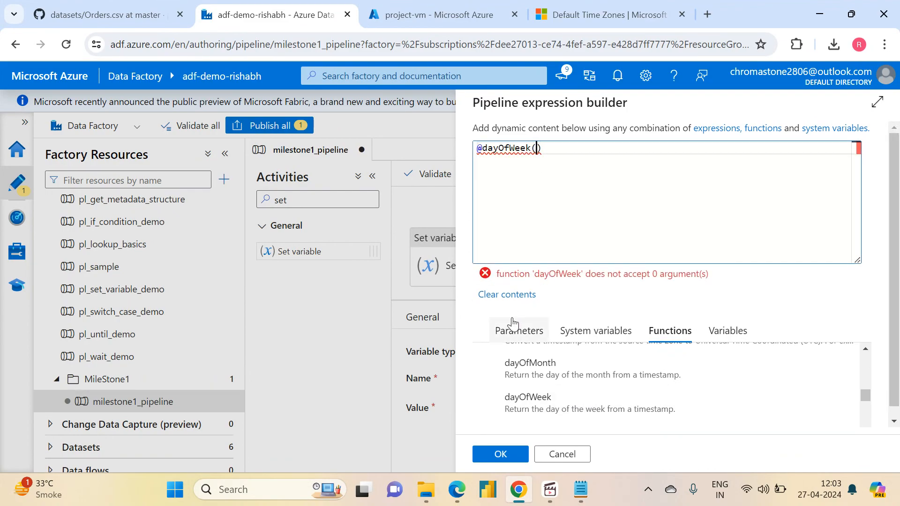
{"action": "left_click", "coordinate": [727, 332]}
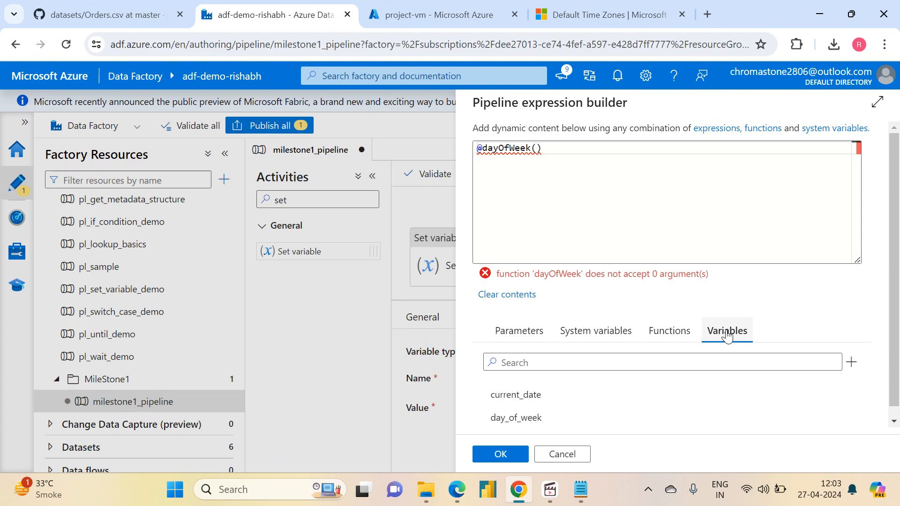
{"action": "left_click", "coordinate": [517, 395]}
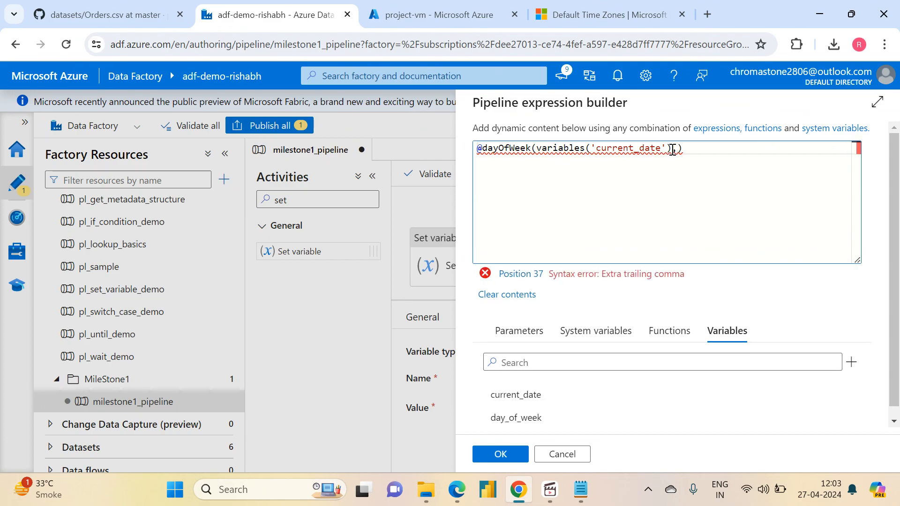
{"action": "key", "text": "Delete"}
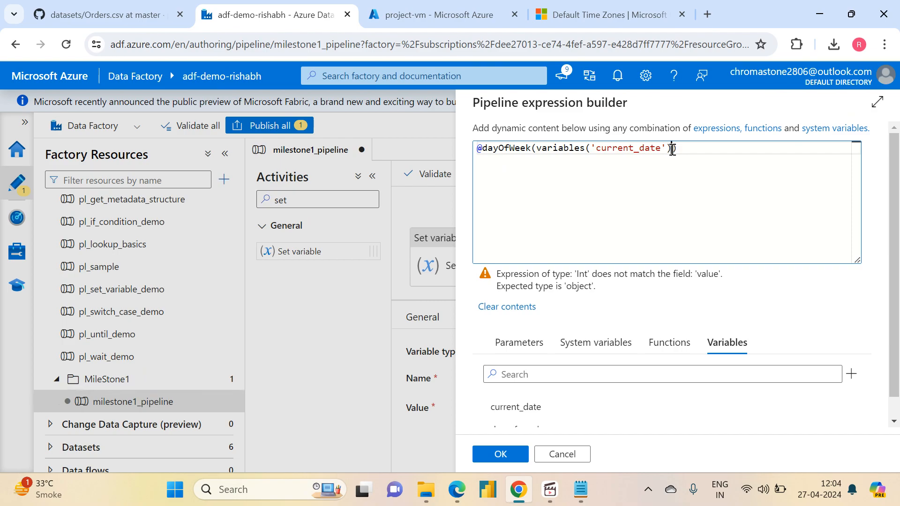
- Replace the current_date argument of dayOfWeek with utcnow()
{"action": "key", "text": "BackSpace"}
{"action": "key", "text": "BackSpace"}
{"action": "key", "text": "BackSpace"}
{"action": "key", "text": "BackSpace"}
{"action": "key", "text": "BackSpace"}
{"action": "key", "text": "BackSpace"}
{"action": "key", "text": "BackSpace"}
{"action": "key", "text": "BackSpace"}
{"action": "key", "text": "BackSpace"}
{"action": "key", "text": "BackSpace"}
{"action": "key", "text": "BackSpace"}
{"action": "key", "text": "BackSpace"}
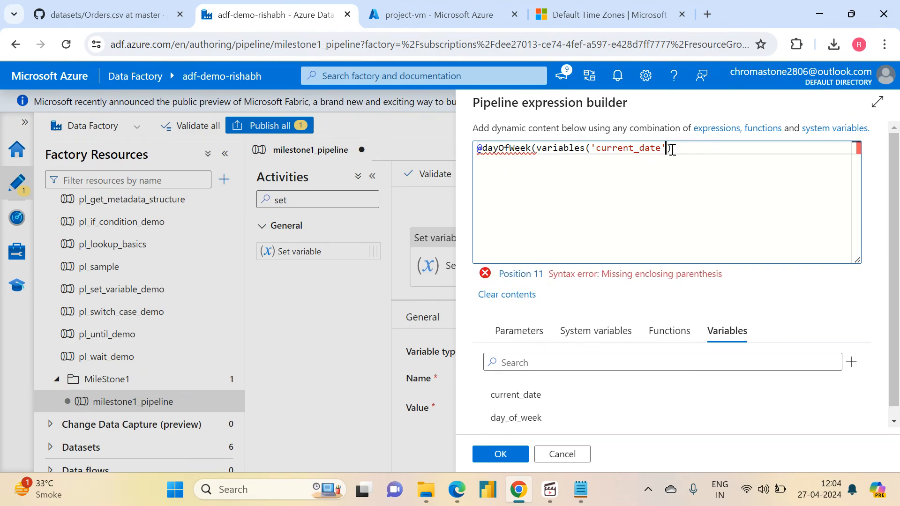
{"action": "key", "text": "BackSpace"}
{"action": "key", "text": "BackSpace"}
{"action": "key", "text": "BackSpace"}
{"action": "key", "text": "BackSpace"}
{"action": "key", "text": "BackSpace"}
{"action": "type", "text": "utcnow()"}
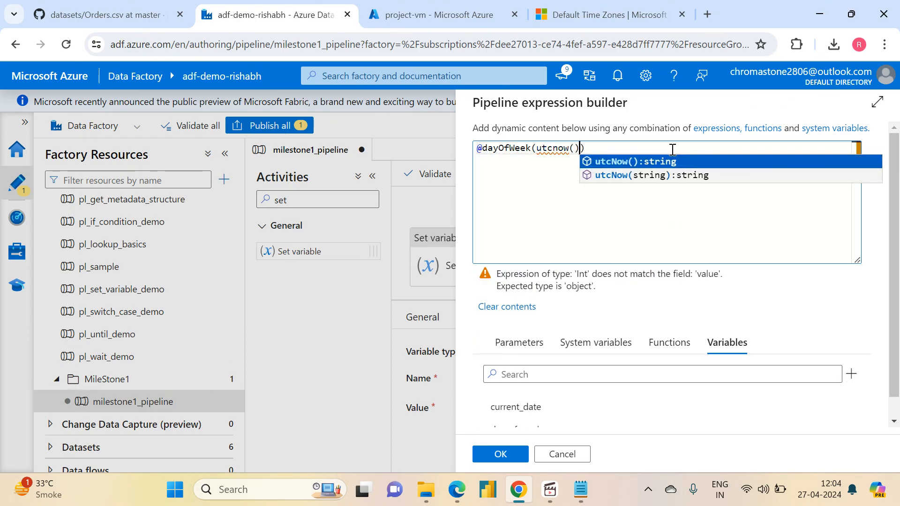
- Replace the utcnow() argument with the day_of_week variable and apply the expression to the activity's value
{"action": "left_click", "coordinate": [642, 146]}
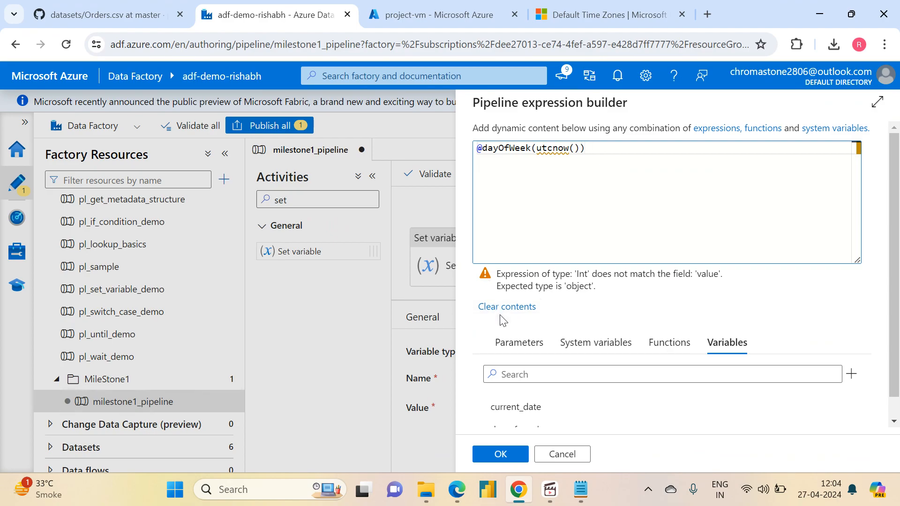
{"action": "key", "text": "Left"}
{"action": "key", "text": "Left"}
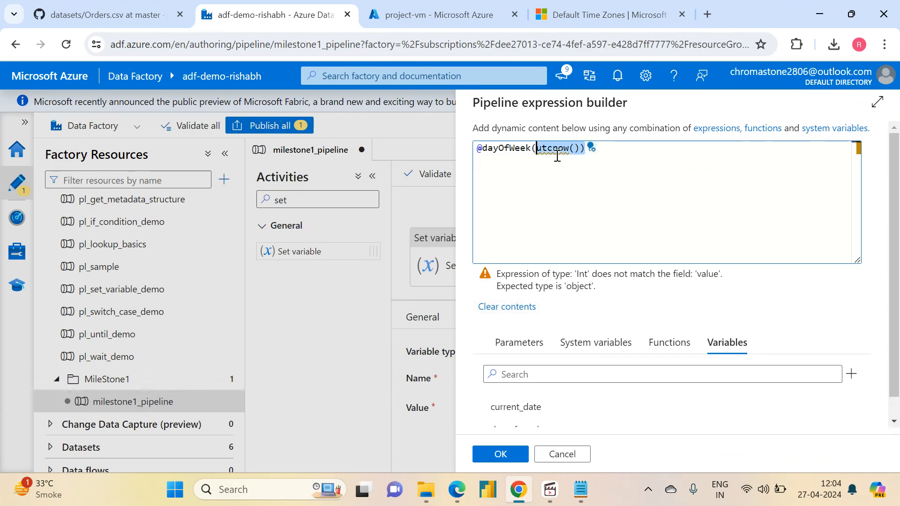
{"action": "key", "text": "BackSpace"}
{"action": "key", "text": "BackSpace"}
{"action": "key", "text": "BackSpace"}
{"action": "key", "text": "BackSpace"}
{"action": "key", "text": "BackSpace"}
{"action": "key", "text": "BackSpace"}
{"action": "key", "text": "BackSpace"}
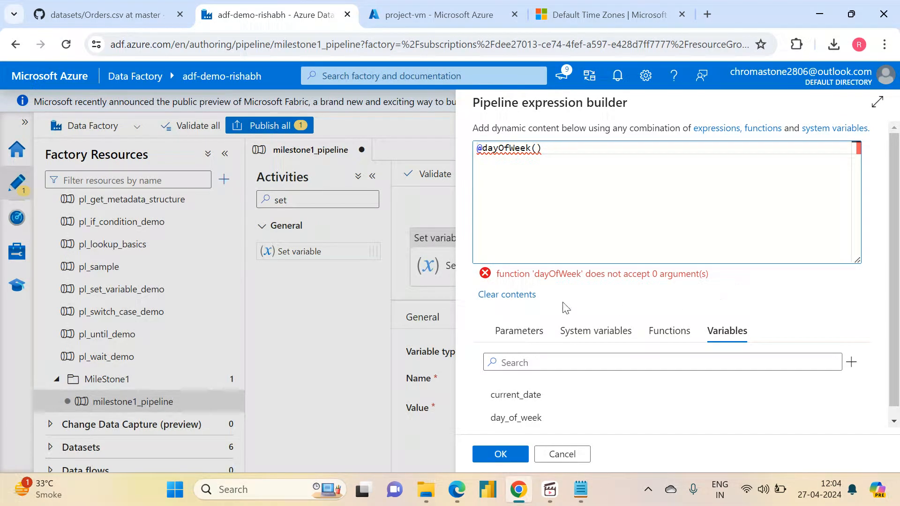
{"action": "left_click", "coordinate": [529, 418]}
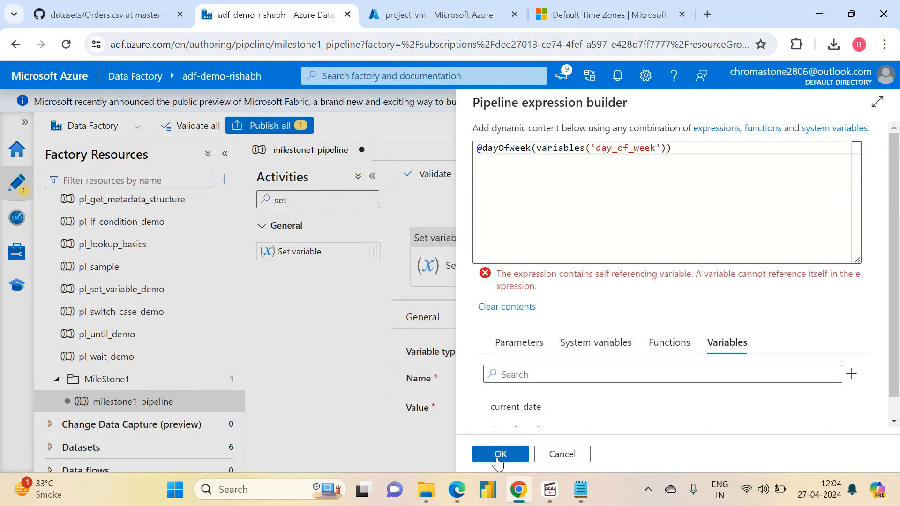
{"action": "left_click", "coordinate": [499, 455]}
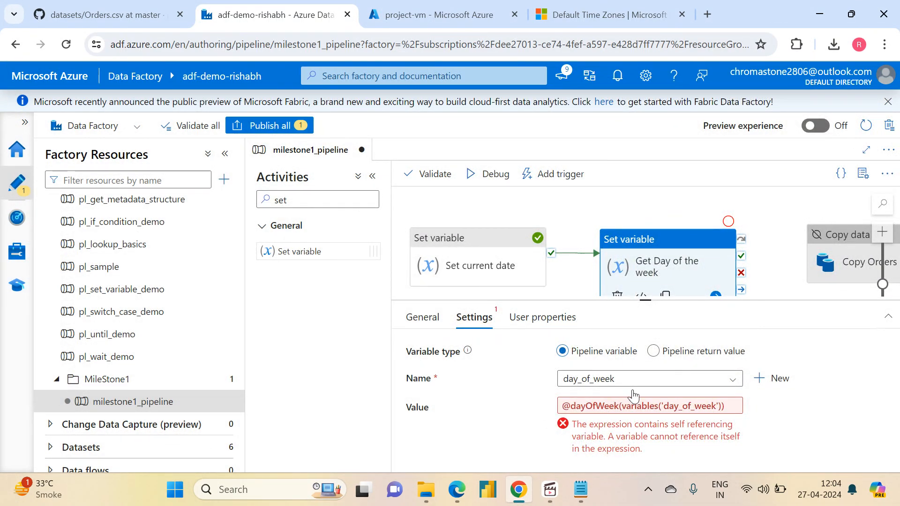
{"action": "left_click", "coordinate": [717, 406]}
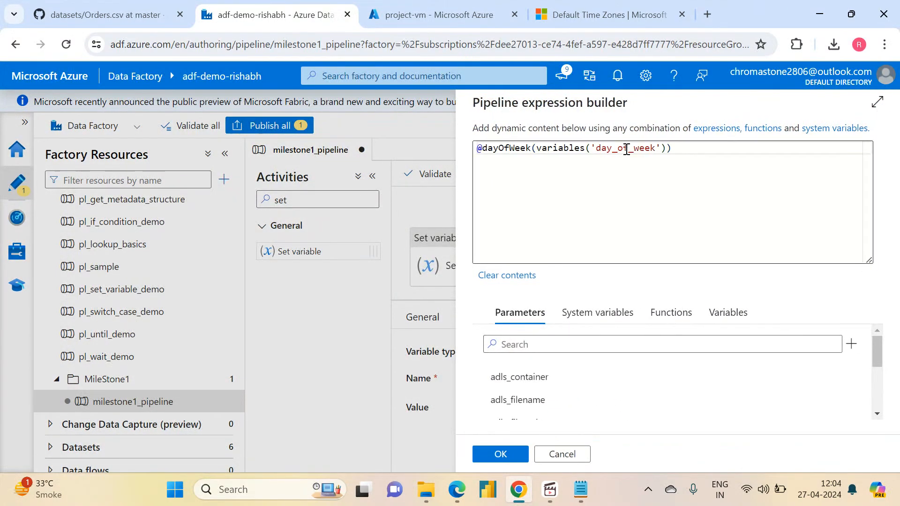
{"action": "left_click_drag", "start_coordinate": [674, 147], "coordinate": [638, 147]}
{"action": "left_click", "coordinate": [636, 148]}
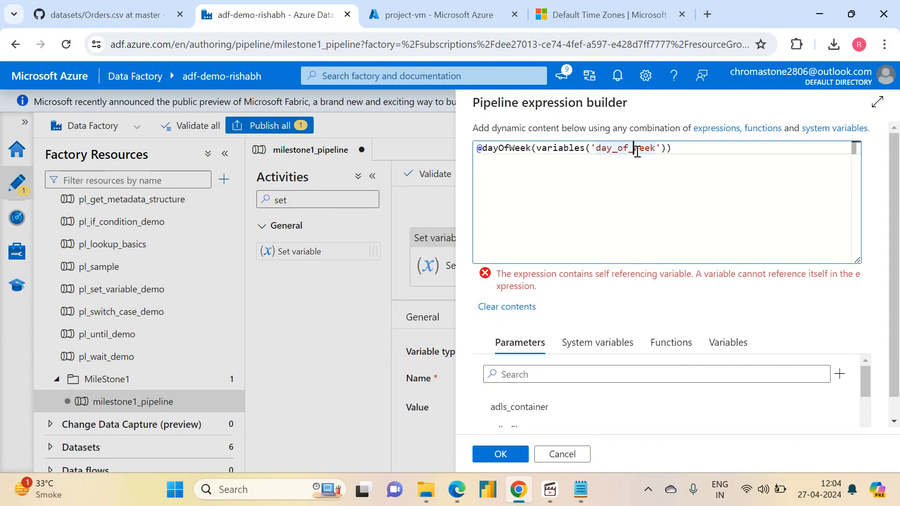
{"action": "left_click_drag", "start_coordinate": [537, 148], "coordinate": [665, 148]}
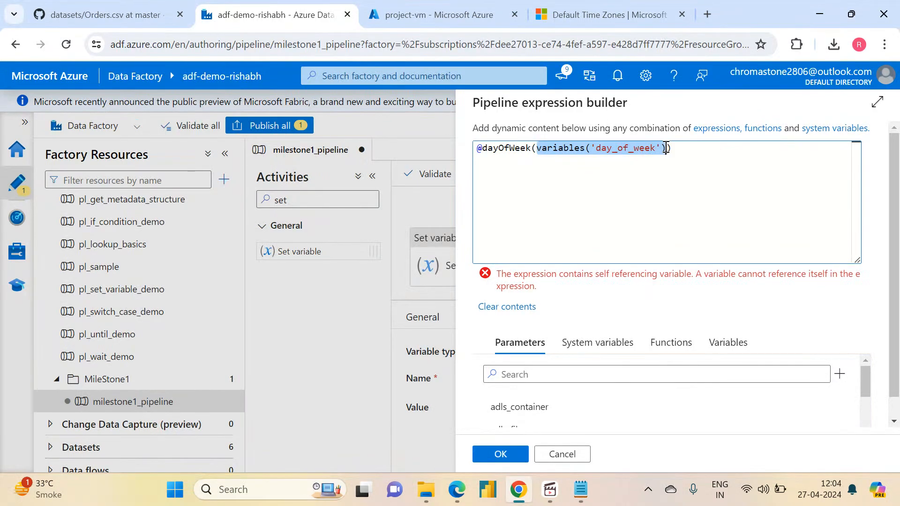
{"action": "key", "text": "BackSpace"}
{"action": "left_click", "coordinate": [726, 332]}
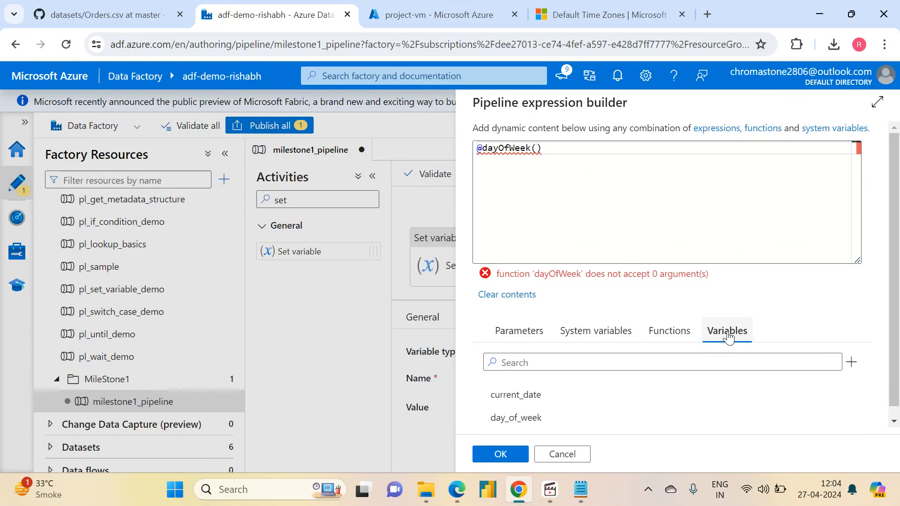
{"action": "left_click", "coordinate": [516, 395]}
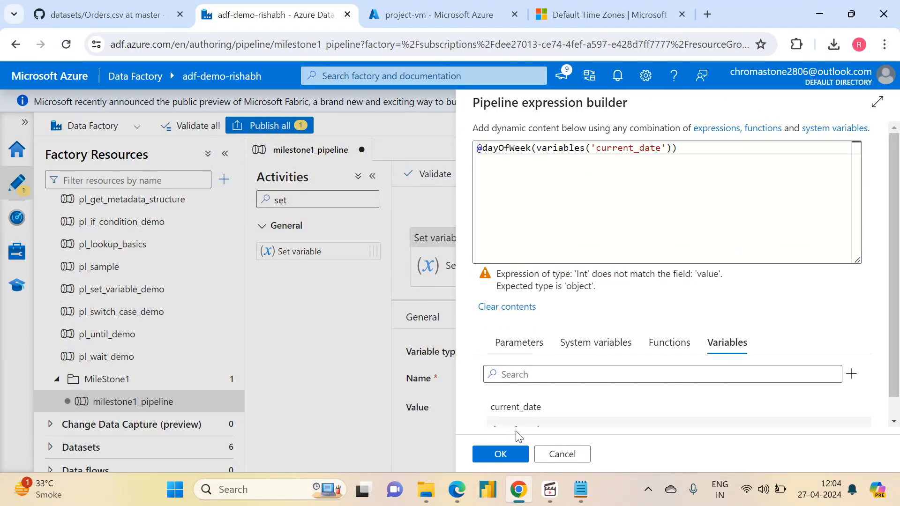
{"action": "left_click", "coordinate": [501, 454]}
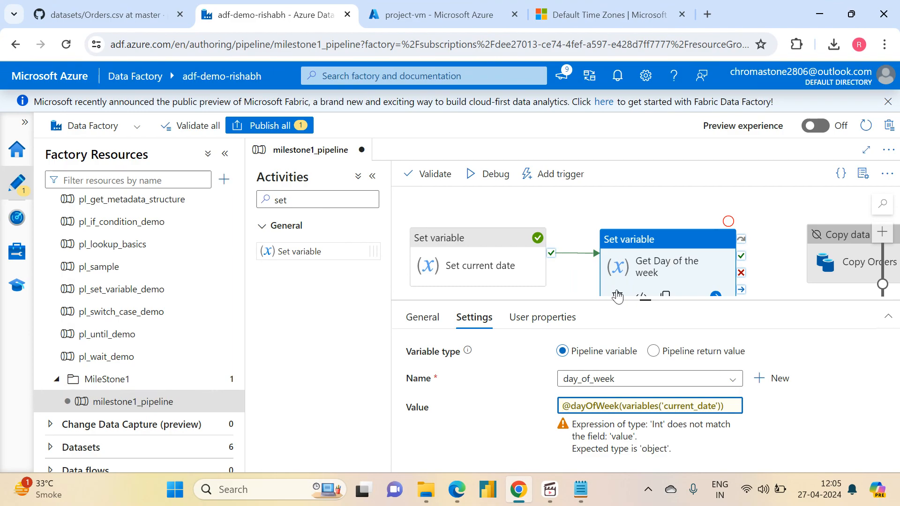
- Run milestone1_pipeline in debug mode with its existing parameters and refresh the run status
{"action": "left_click", "coordinate": [561, 220]}
{"action": "left_click", "coordinate": [487, 183]}
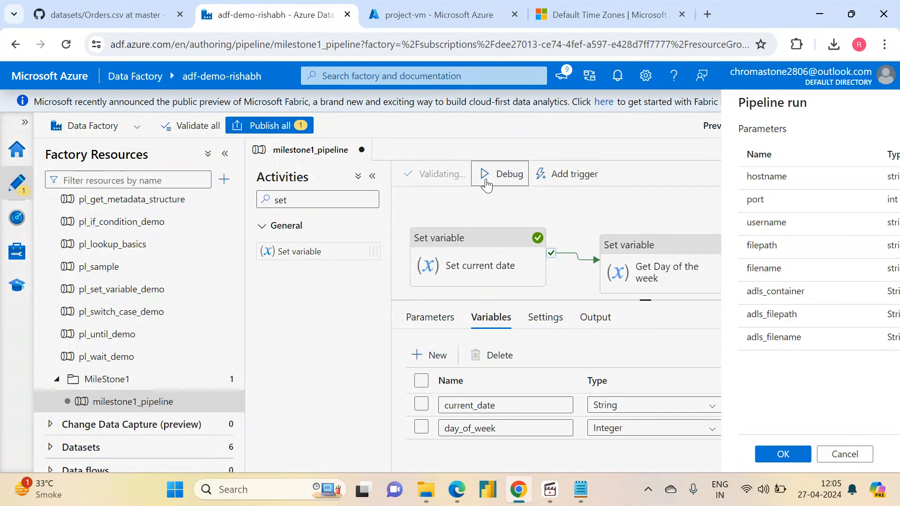
{"action": "left_click", "coordinate": [517, 453]}
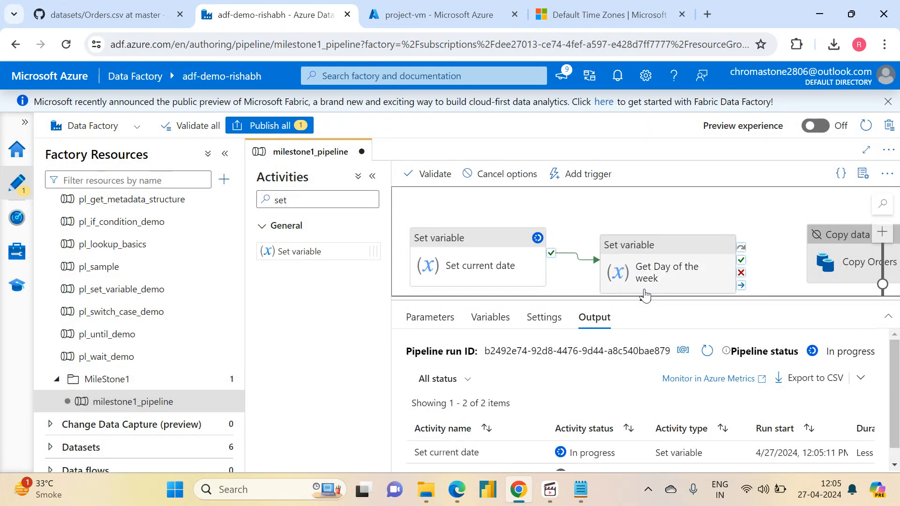
{"action": "left_click_drag", "start_coordinate": [645, 301], "coordinate": [643, 201]}
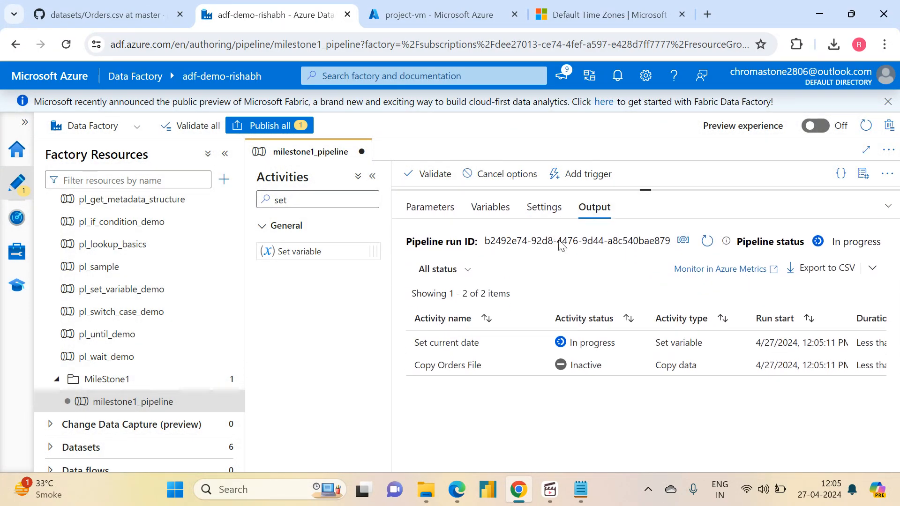
{"action": "left_click", "coordinate": [707, 241]}
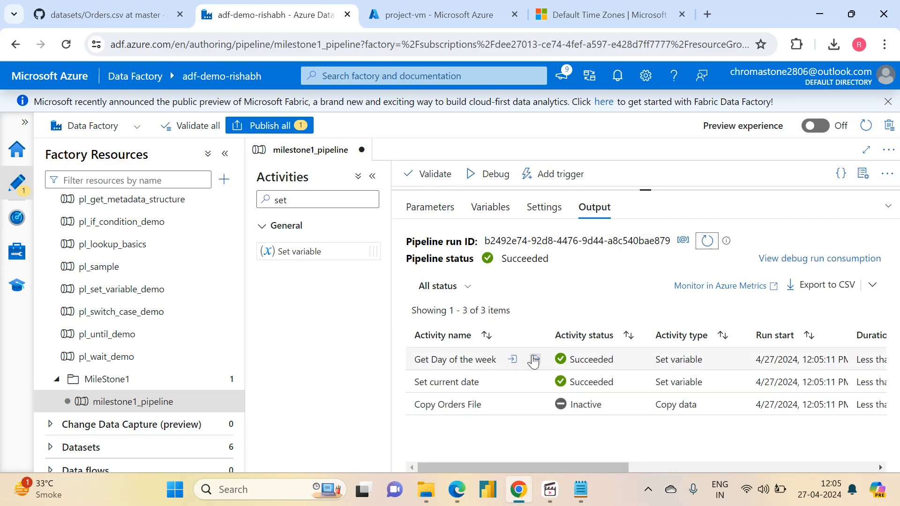
- Inspect the output of the Get Day of the week activity from the debug run
{"action": "left_click", "coordinate": [534, 360]}
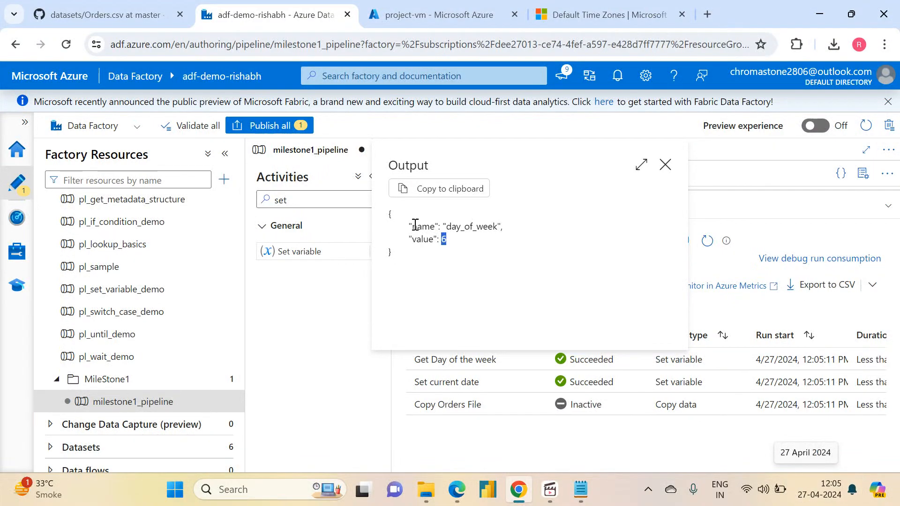
{"action": "left_click", "coordinate": [453, 247]}
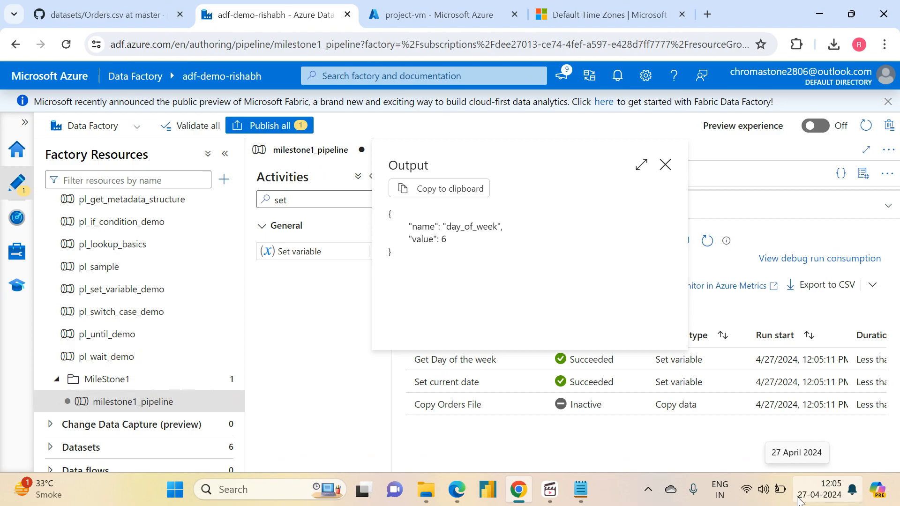
{"action": "left_click", "coordinate": [666, 164]}
- Move Copy Orders File farther from Get Day of the week on the canvas and align Get Day of the week with Set current date
{"action": "left_click_drag", "start_coordinate": [646, 189], "coordinate": [651, 415]}
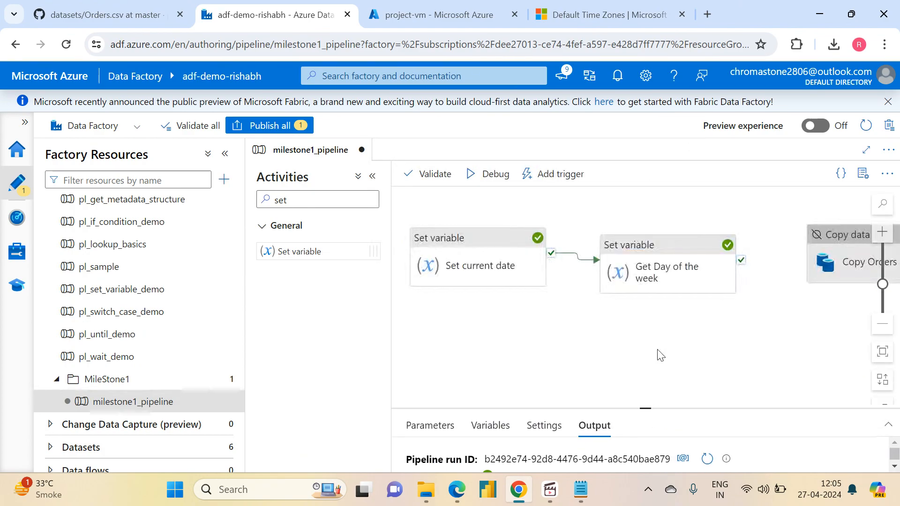
{"action": "left_click_drag", "start_coordinate": [700, 303], "coordinate": [536, 365]}
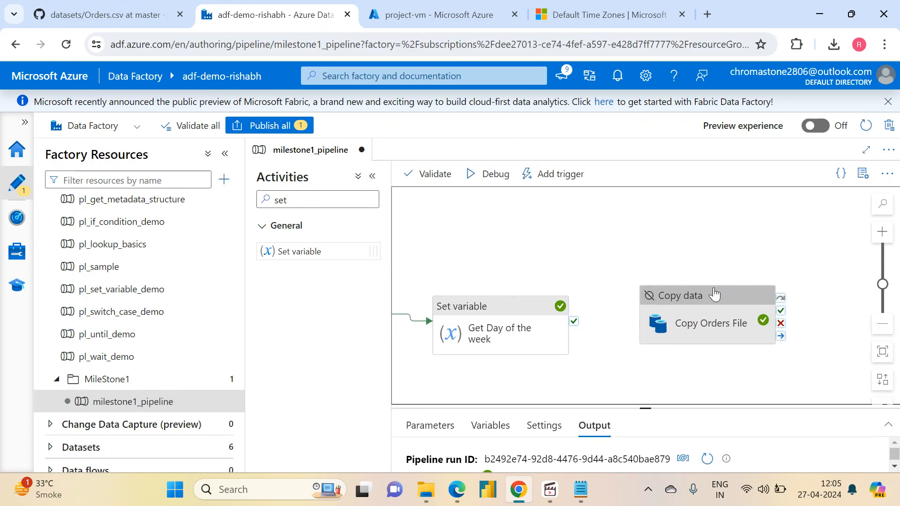
{"action": "left_click", "coordinate": [847, 320]}
{"action": "left_click_drag", "start_coordinate": [499, 269], "coordinate": [734, 216]}
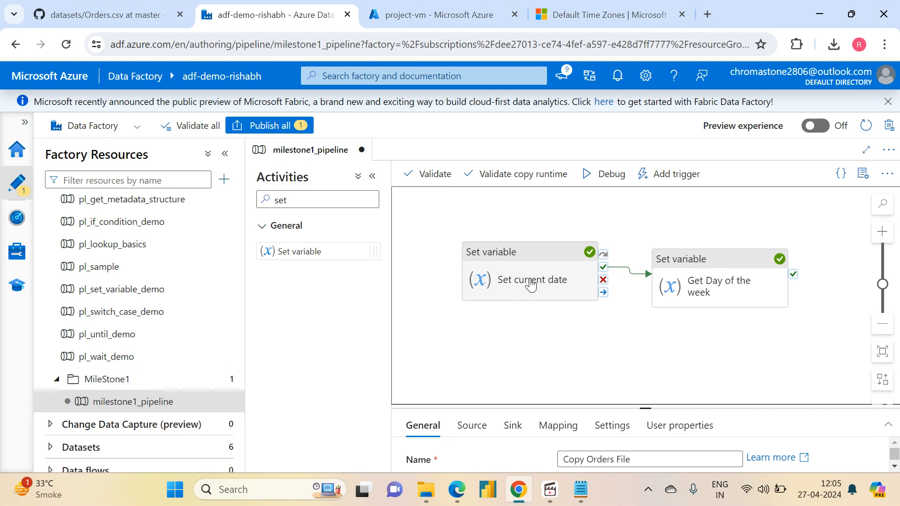
{"action": "mouse_move", "coordinate": [706, 291]}
{"action": "left_mouse_down"}
{"action": "mouse_move", "coordinate": [699, 276]}
{"action": "mouse_move", "coordinate": [691, 283]}
{"action": "left_mouse_up"}
{"action": "left_click_drag", "start_coordinate": [588, 334], "coordinate": [396, 348]}
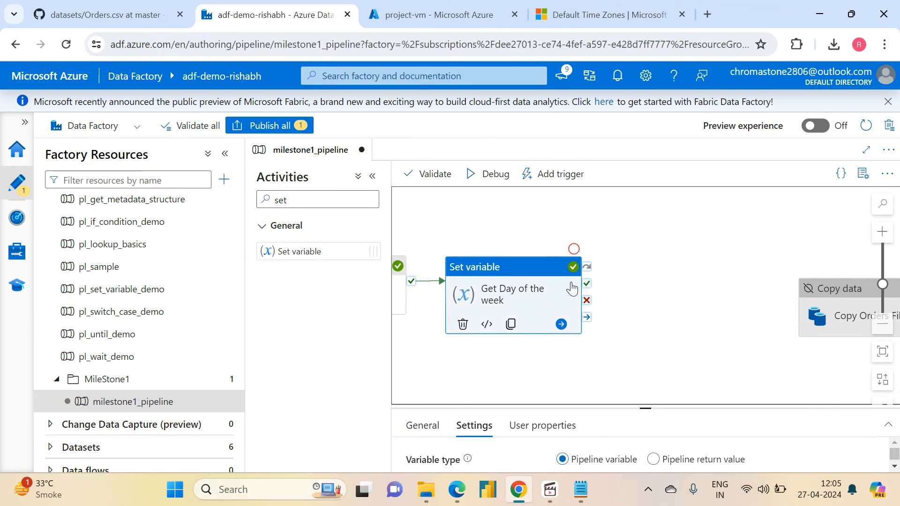
- Add an If Condition activity after Get Day of the week, connect it on success and expand it on the canvas
{"action": "left_click", "coordinate": [308, 208]}
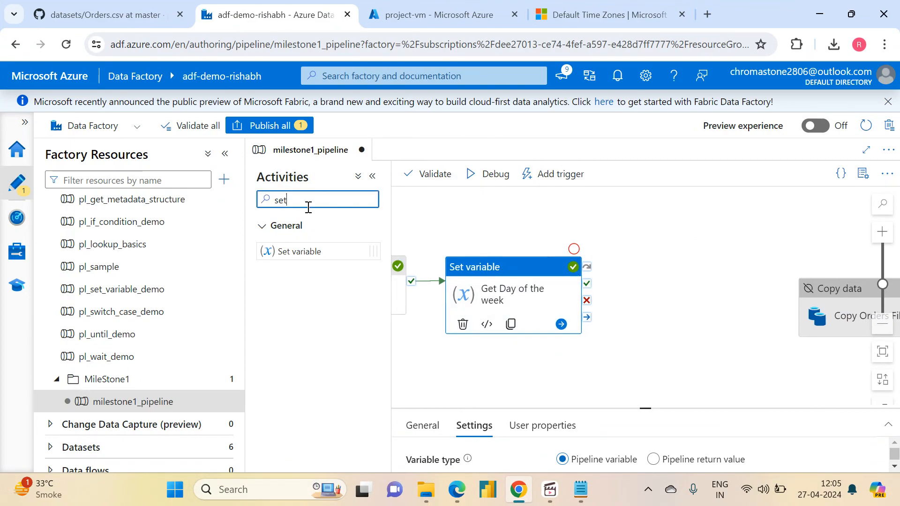
{"action": "key", "text": "BackSpace"}
{"action": "key", "text": "BackSpace"}
{"action": "key", "text": "BackSpace"}
{"action": "type", "text": "in"}
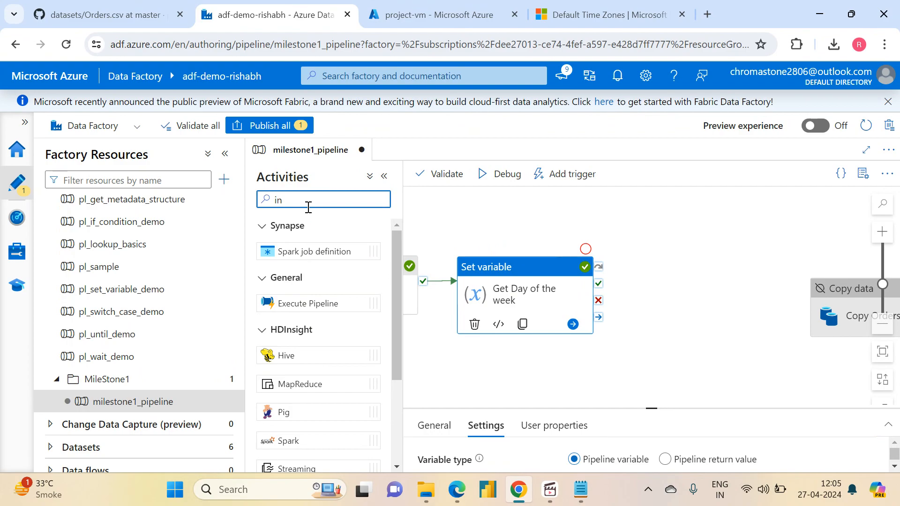
{"action": "key", "text": "BackSpace"}
{"action": "key", "text": "BackSpace"}
{"action": "type", "text": "if"}
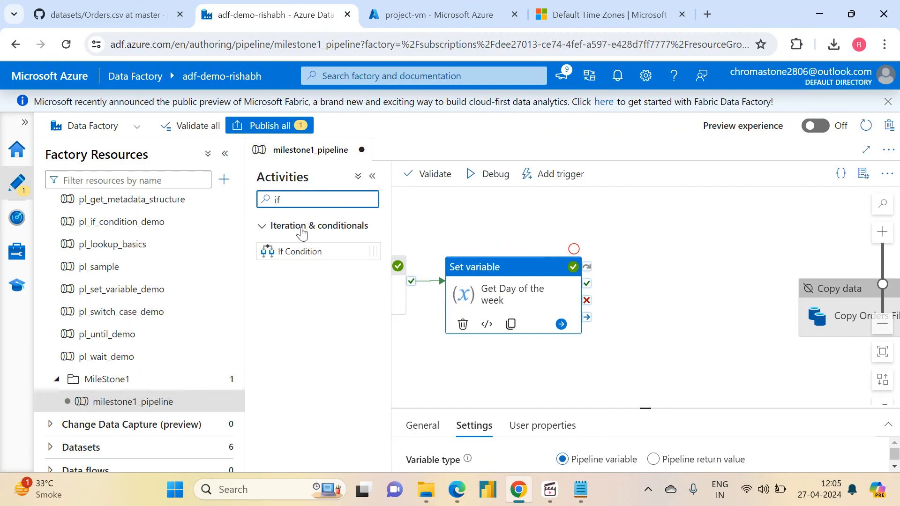
{"action": "left_click_drag", "start_coordinate": [291, 251], "coordinate": [633, 282]}
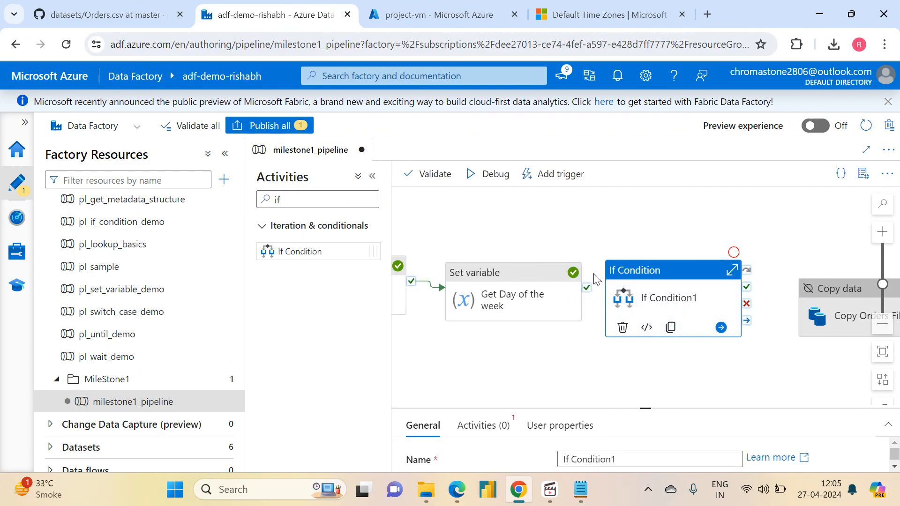
{"action": "left_click", "coordinate": [732, 275]}
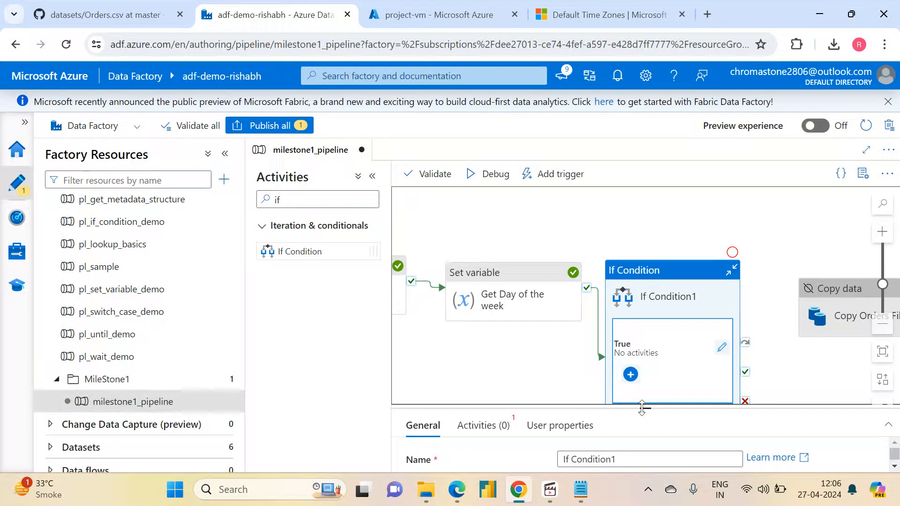
- Enlarge the properties area and name the If Condition activity Set Ingestion Date
{"action": "left_click_drag", "start_coordinate": [644, 407], "coordinate": [643, 288]}
{"action": "left_click_drag", "start_coordinate": [641, 342], "coordinate": [531, 347]}
{"action": "type", "text": "Set Ingestion Date"}
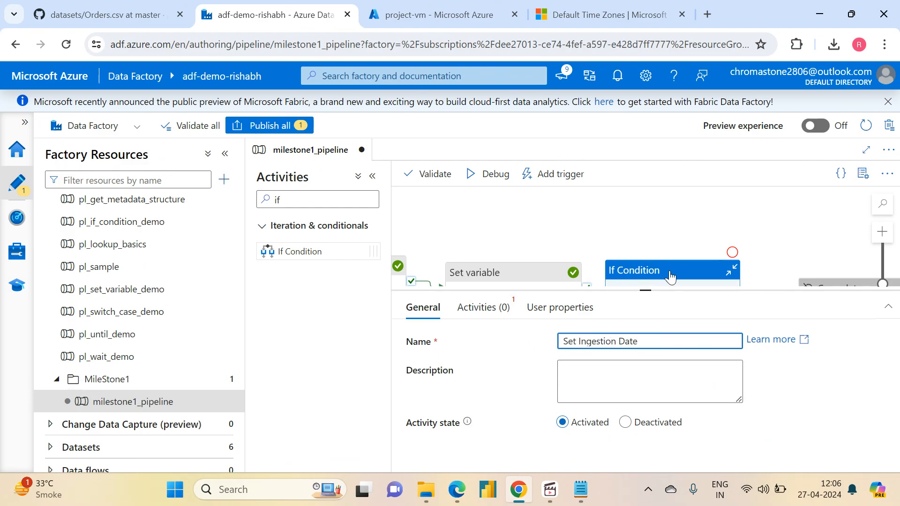
{"action": "left_click", "coordinate": [483, 308]}
{"action": "left_click", "coordinate": [628, 346]}
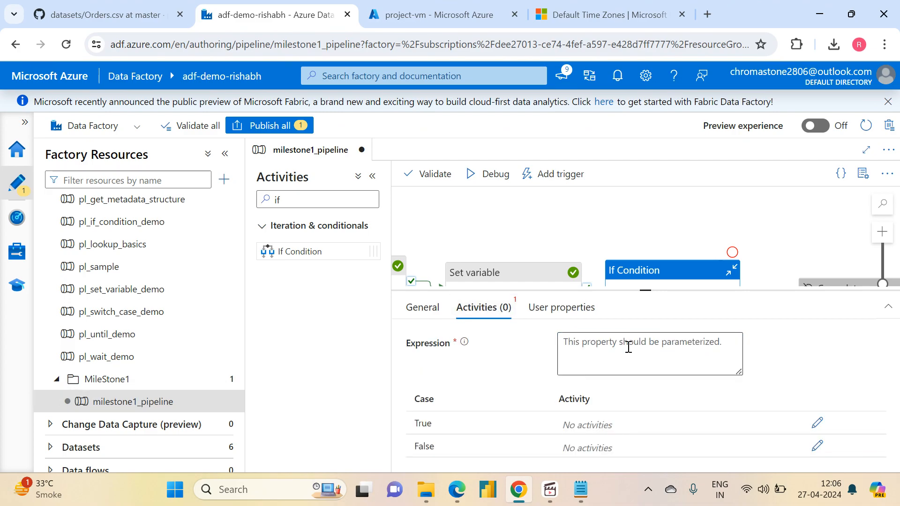
{"action": "left_click", "coordinate": [587, 387]}
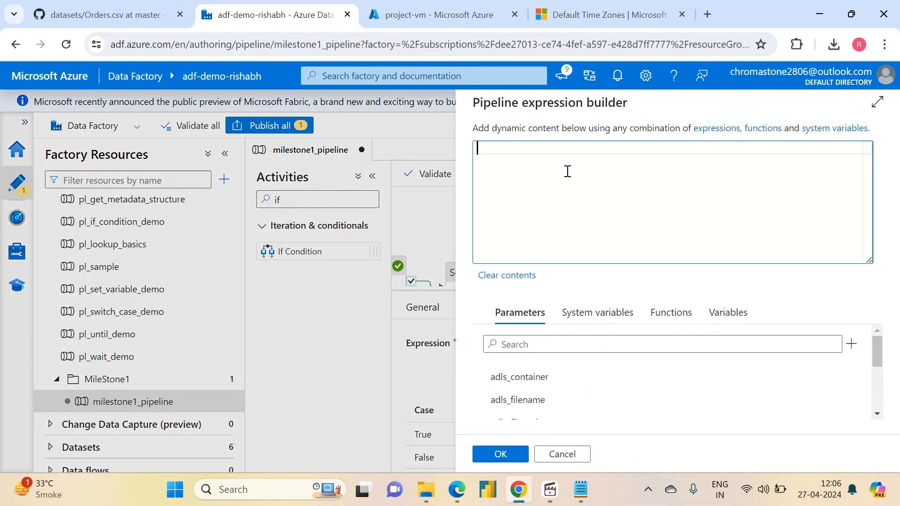
{"action": "left_click", "coordinate": [716, 313]}
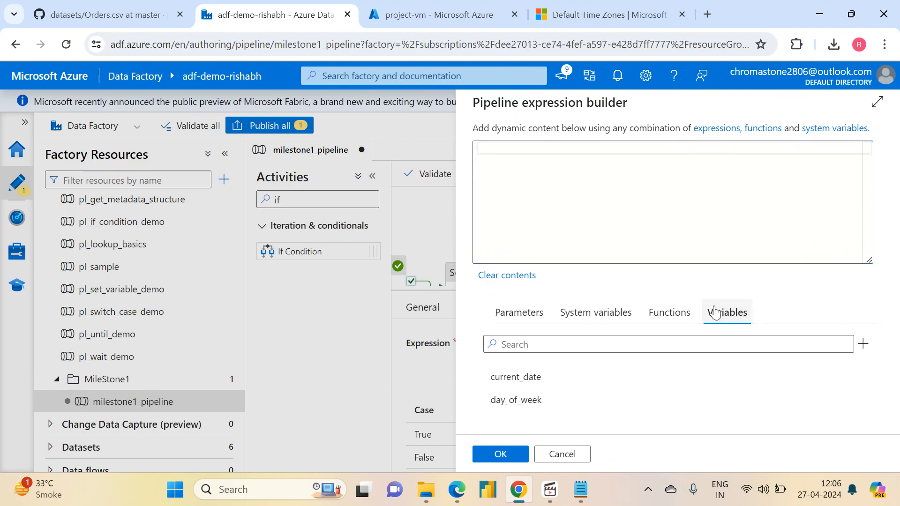
{"action": "left_click", "coordinate": [661, 318]}
{"action": "left_click_drag", "start_coordinate": [877, 351], "coordinate": [881, 393]}
{"action": "left_click", "coordinate": [492, 371]}
{"action": "left_click", "coordinate": [515, 393]}
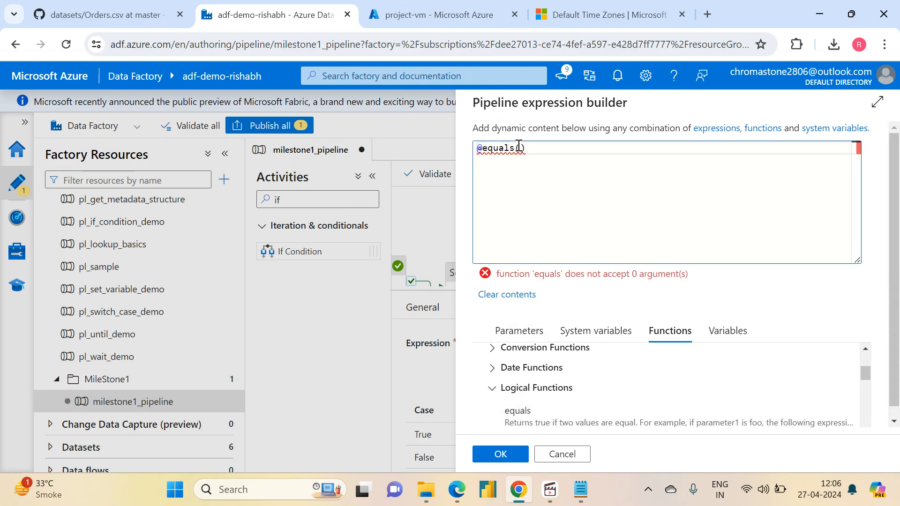
{"action": "left_click", "coordinate": [720, 329]}
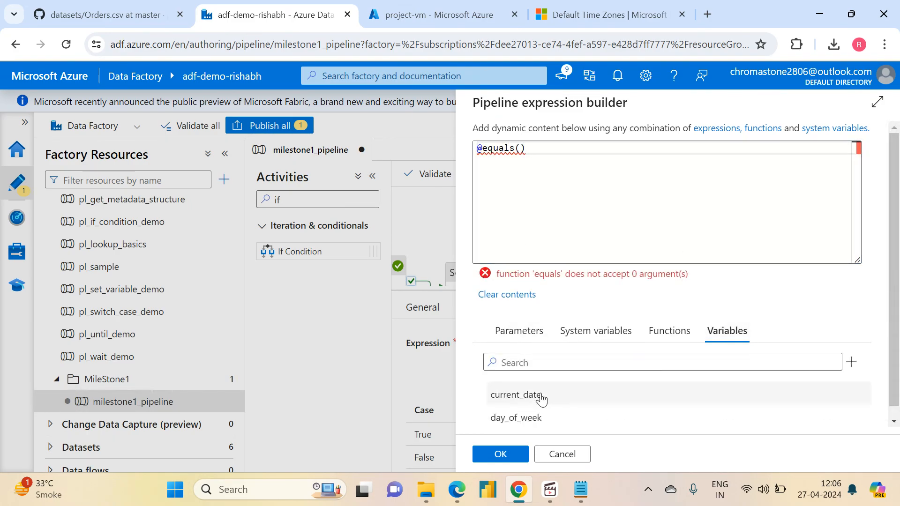
{"action": "left_click", "coordinate": [516, 417]}
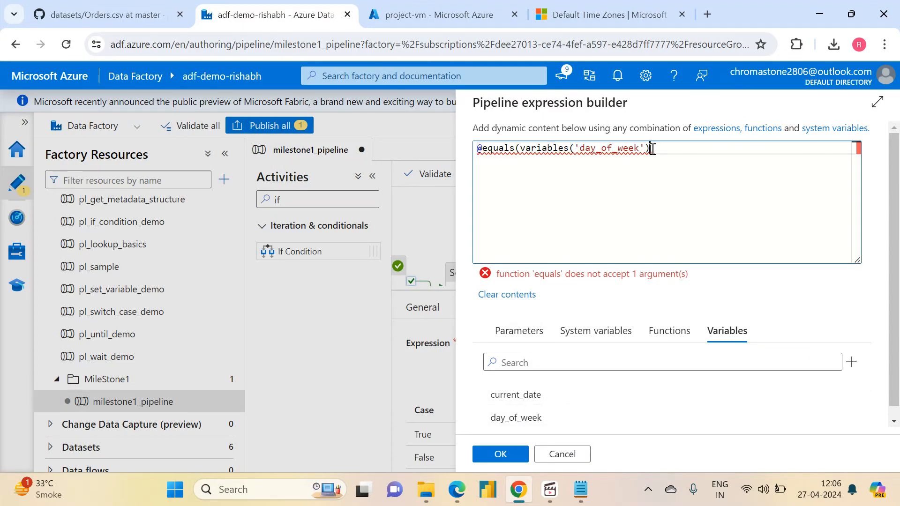
{"action": "type", "text": ","}
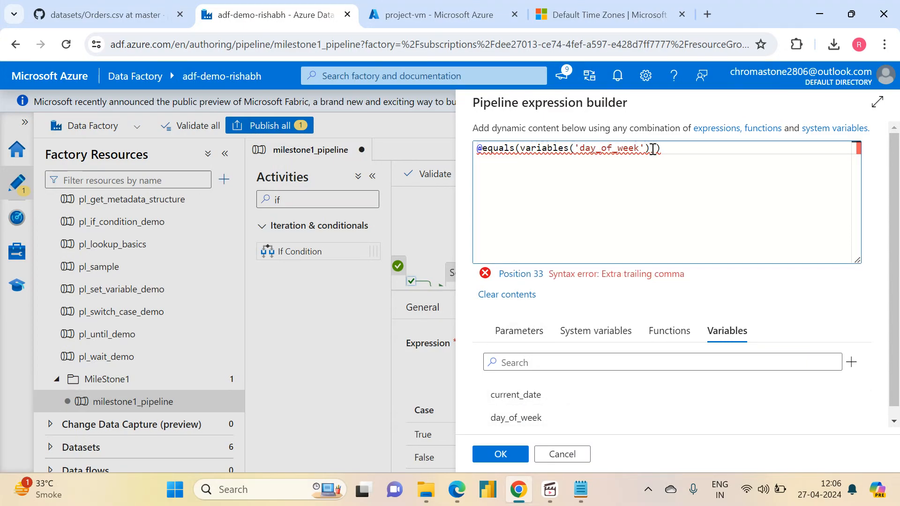
{"action": "type", "text": "1"}
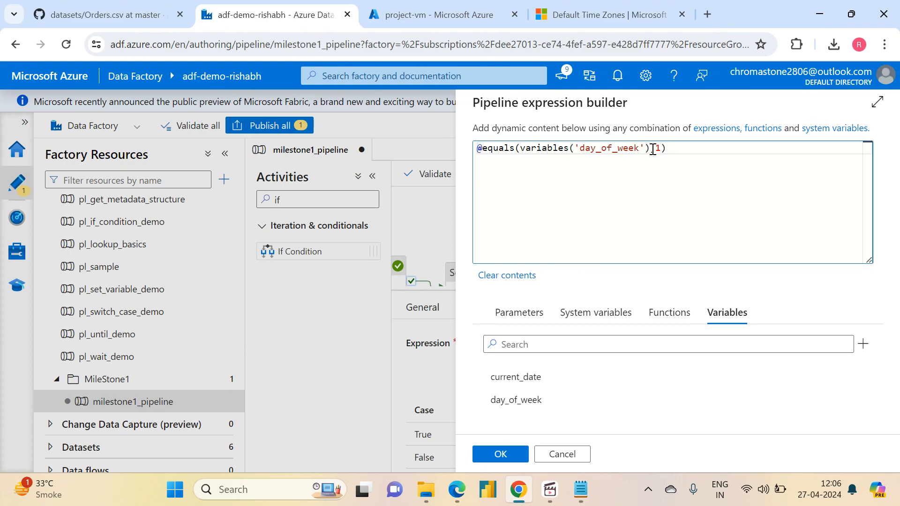
{"action": "left_click", "coordinate": [501, 454]}
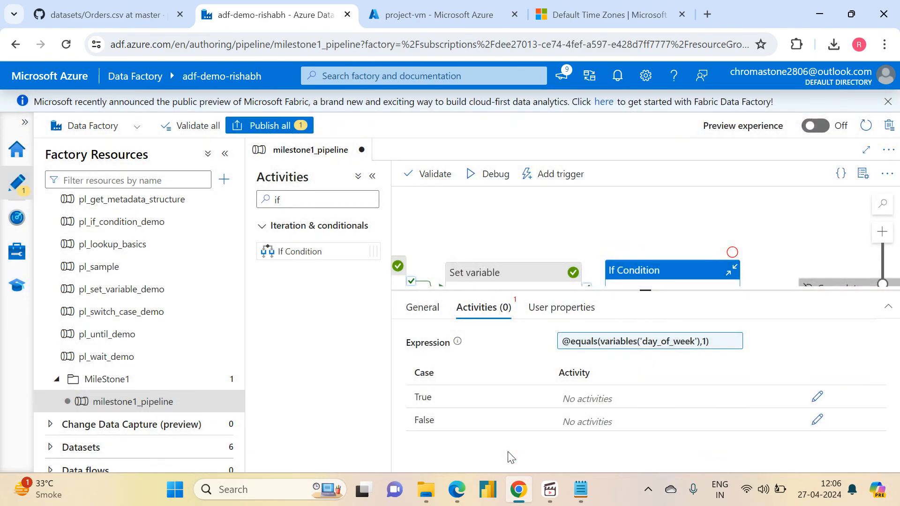
- Open the True case of Set Ingestion Date and add a Set variable activity to it
{"action": "left_click", "coordinate": [817, 397]}
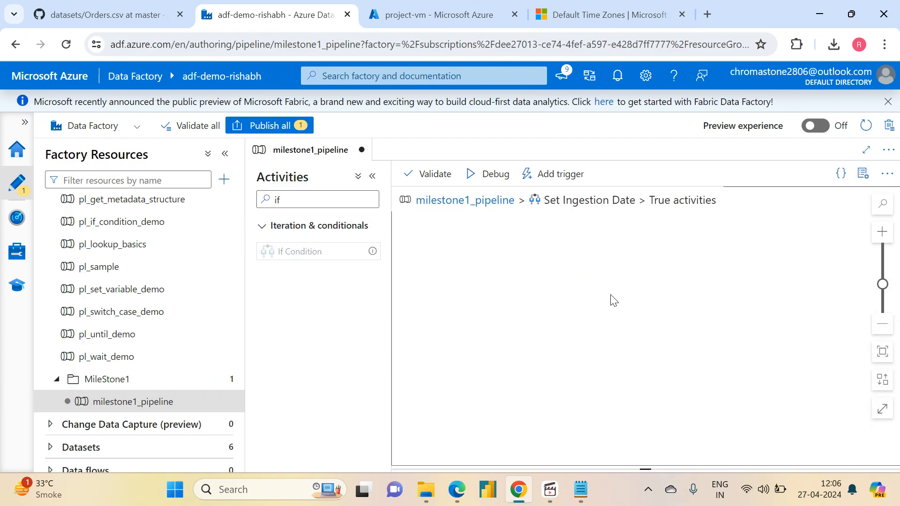
{"action": "double_click", "coordinate": [303, 199]}
{"action": "type", "text": "set"}
{"action": "left_click_drag", "start_coordinate": [285, 248], "coordinate": [610, 275]}
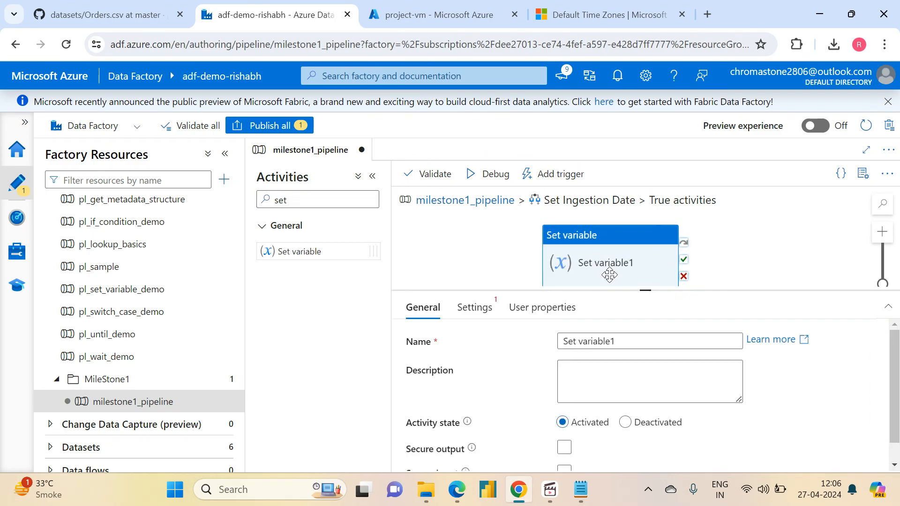
- Create a String pipeline variable named ingestion_date as the target of the new Set variable activity
{"action": "left_click", "coordinate": [474, 308]}
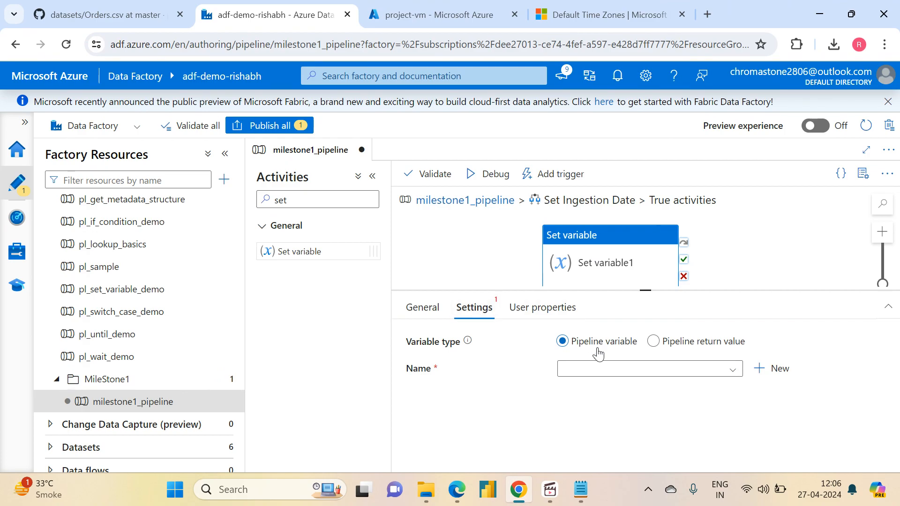
{"action": "left_click", "coordinate": [778, 369]}
{"action": "left_click", "coordinate": [448, 180]}
{"action": "type", "text": "inge"}
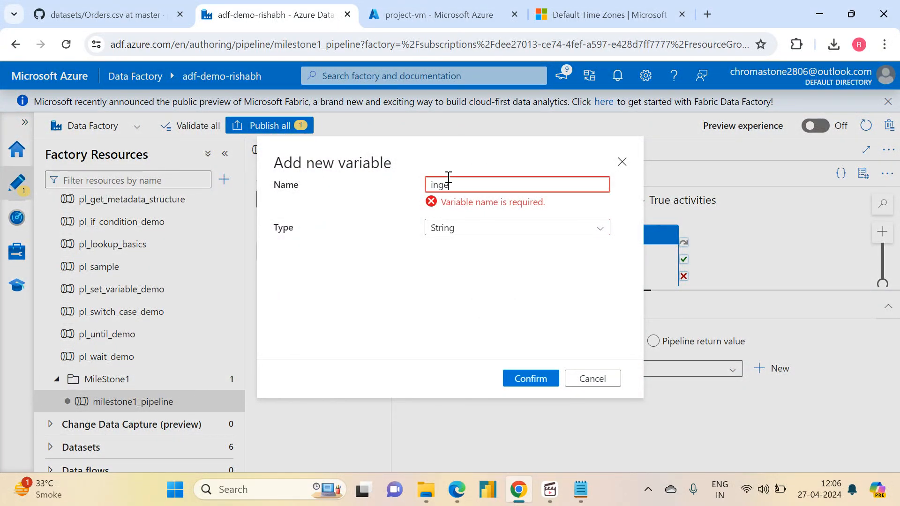
{"action": "type", "text": "stion_date"}
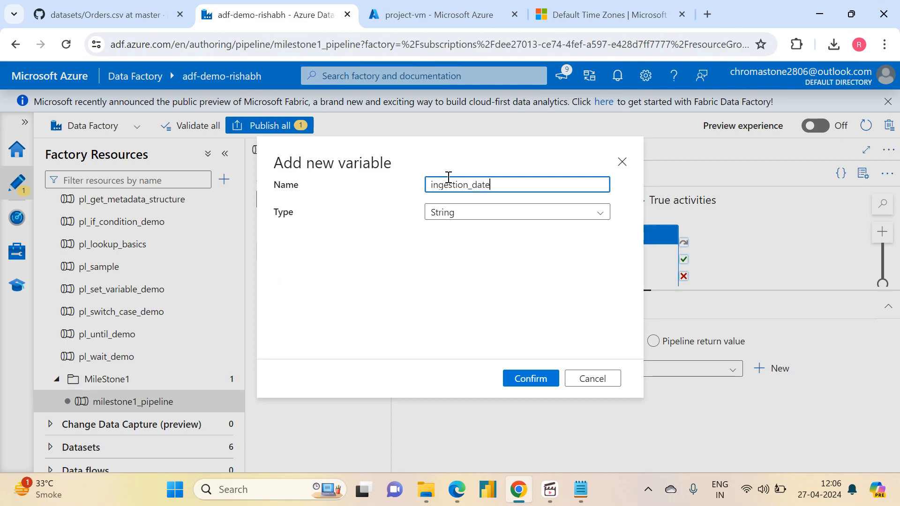
{"action": "left_click", "coordinate": [531, 378]}
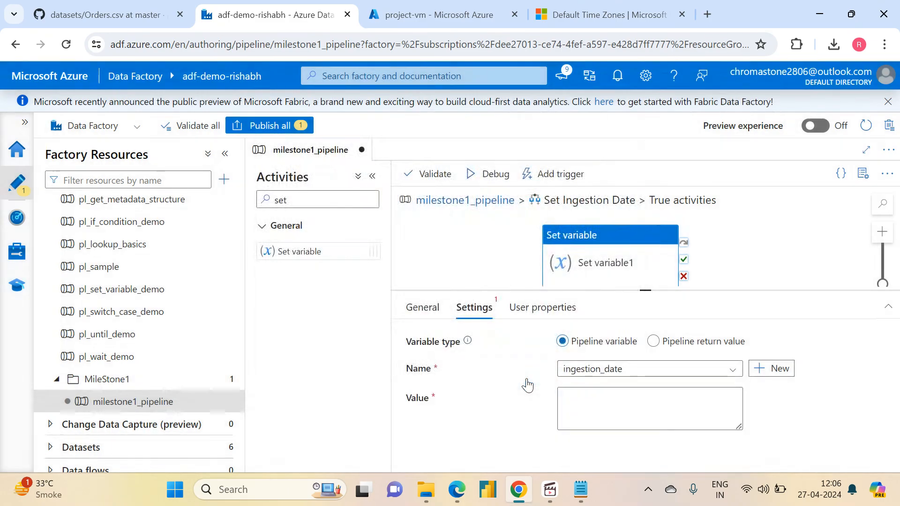
{"action": "left_click", "coordinate": [592, 399]}
{"action": "left_click", "coordinate": [593, 447]}
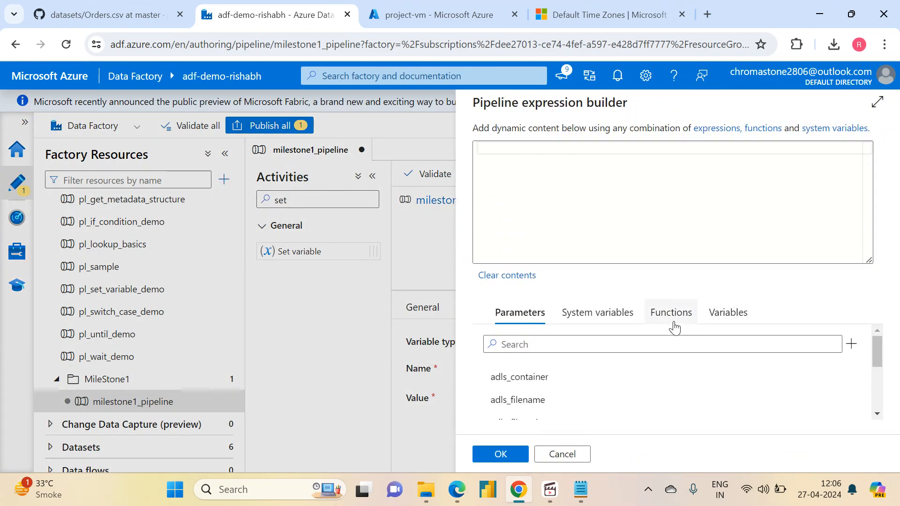
{"action": "left_click", "coordinate": [674, 328]}
{"action": "left_click_drag", "start_coordinate": [874, 359], "coordinate": [883, 404]}
{"action": "left_click", "coordinate": [490, 352]}
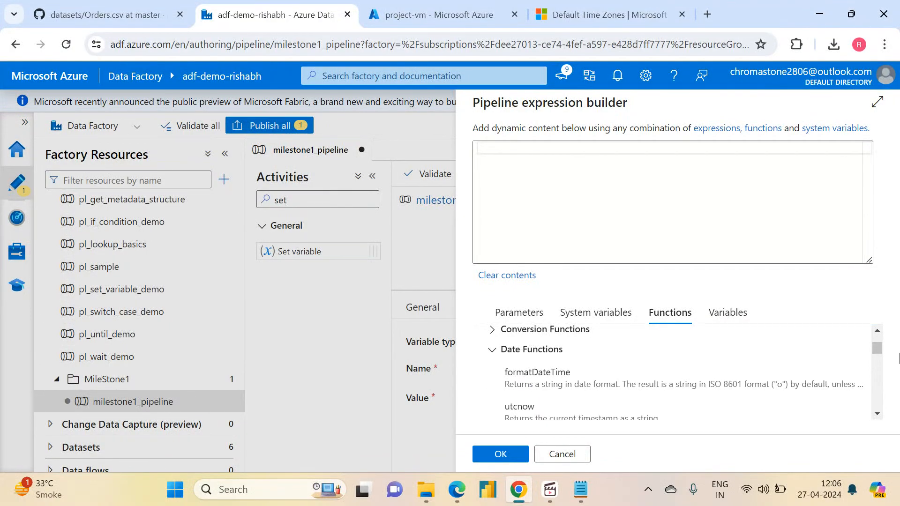
{"action": "scroll", "coordinate": [881, 419], "scroll_direction": "down", "scroll_amount": 3}
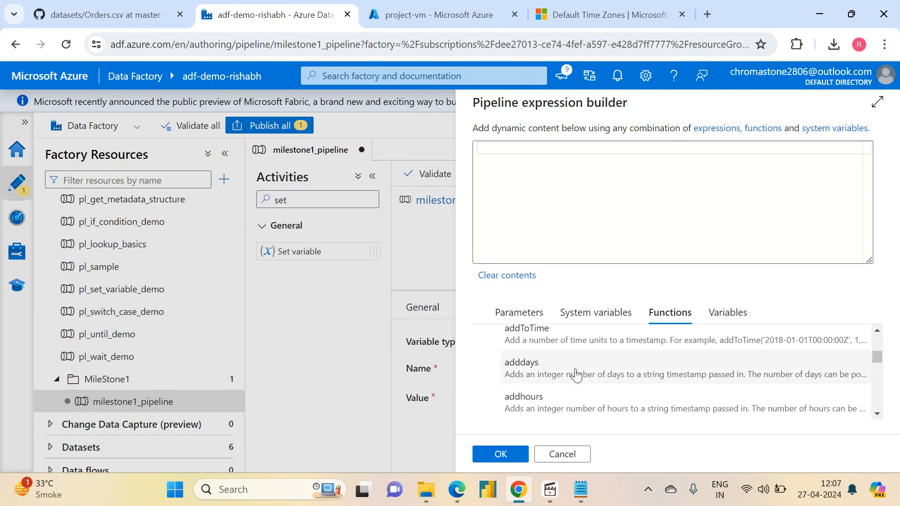
{"action": "left_click", "coordinate": [569, 375]}
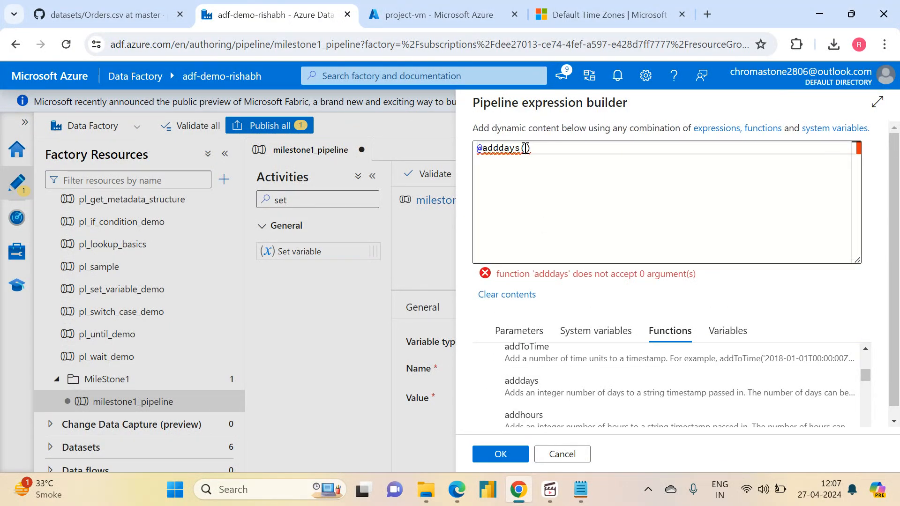
{"action": "left_click", "coordinate": [730, 342]}
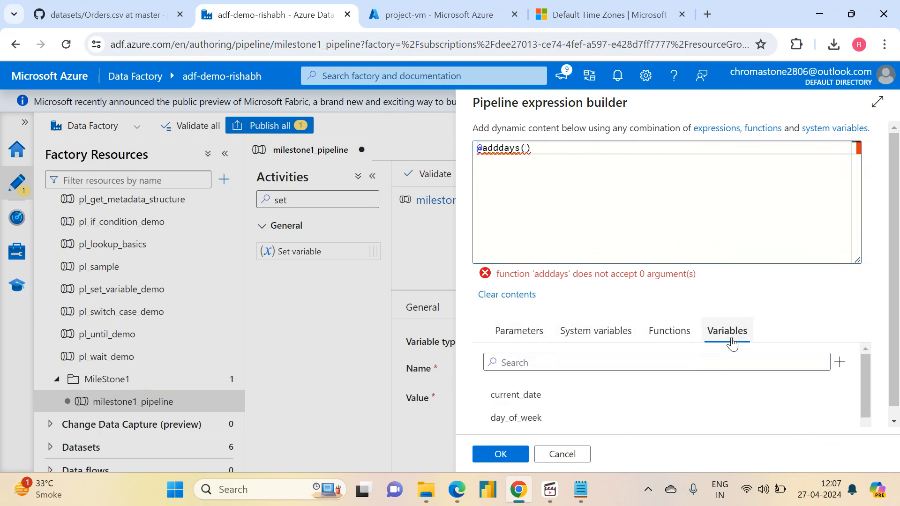
{"action": "left_click", "coordinate": [511, 400]}
{"action": "type", "text": ","}
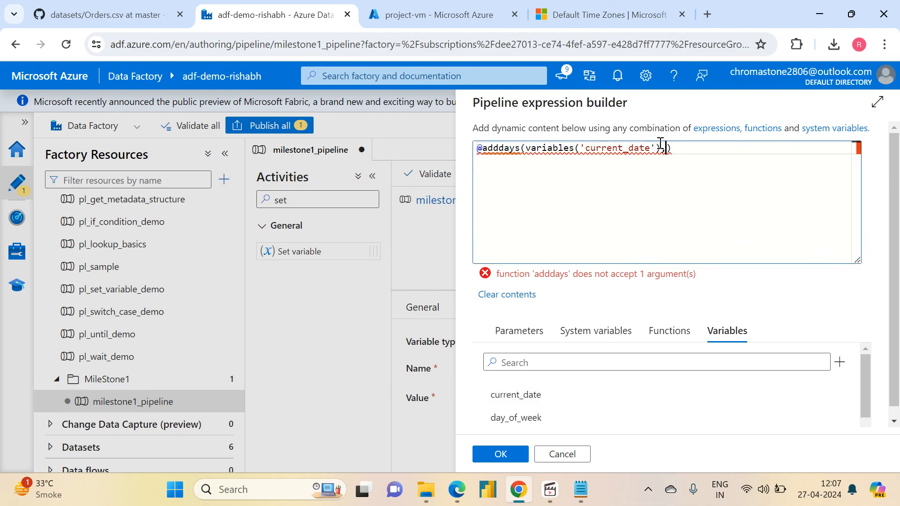
{"action": "type", "text": "-2"}
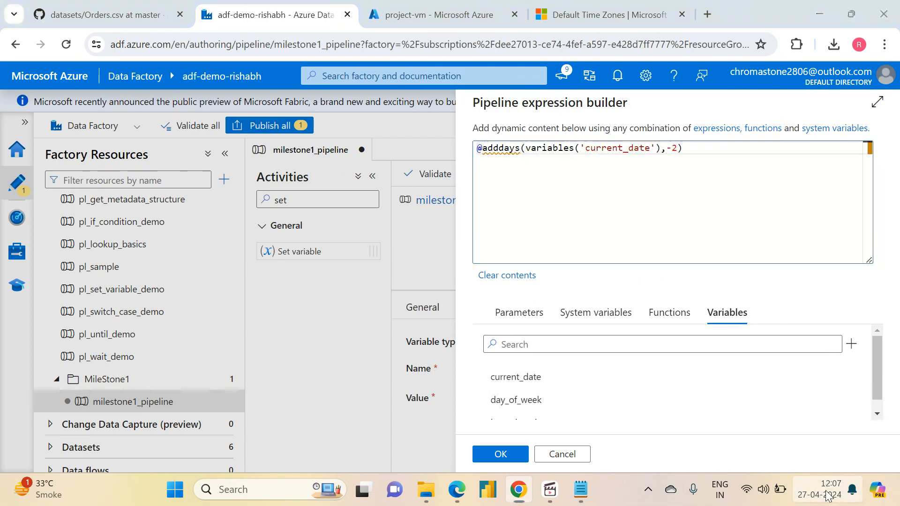
- Check the weekday dates in the system calendar and apply the ingestion_date value expression
{"action": "left_click", "coordinate": [828, 491]}
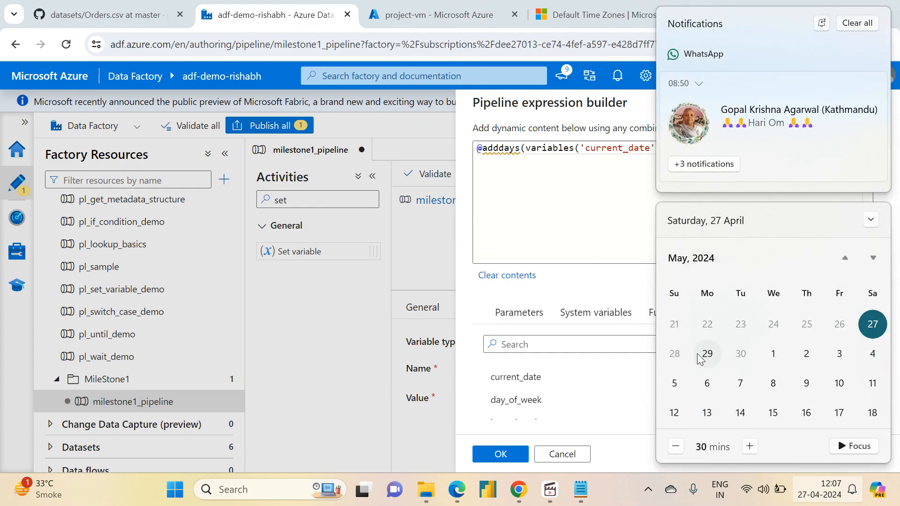
{"action": "left_click", "coordinate": [877, 85]}
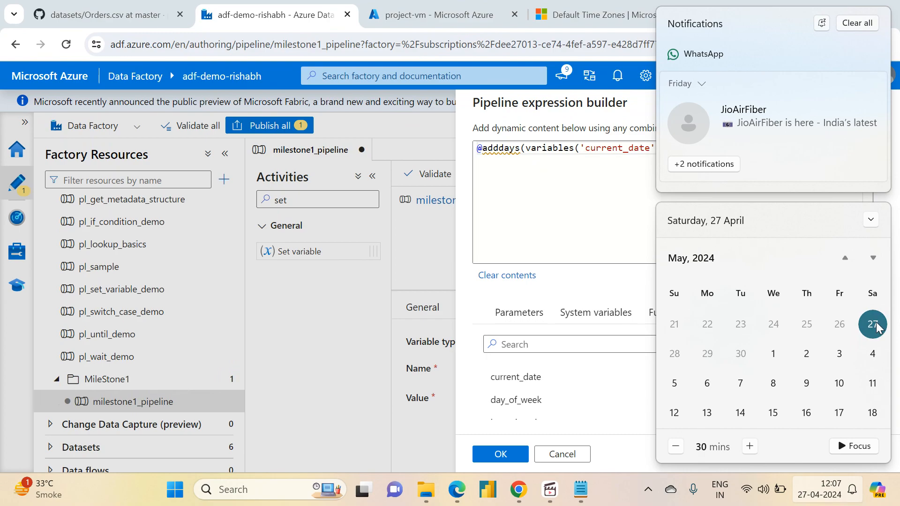
{"action": "left_click", "coordinate": [557, 191]}
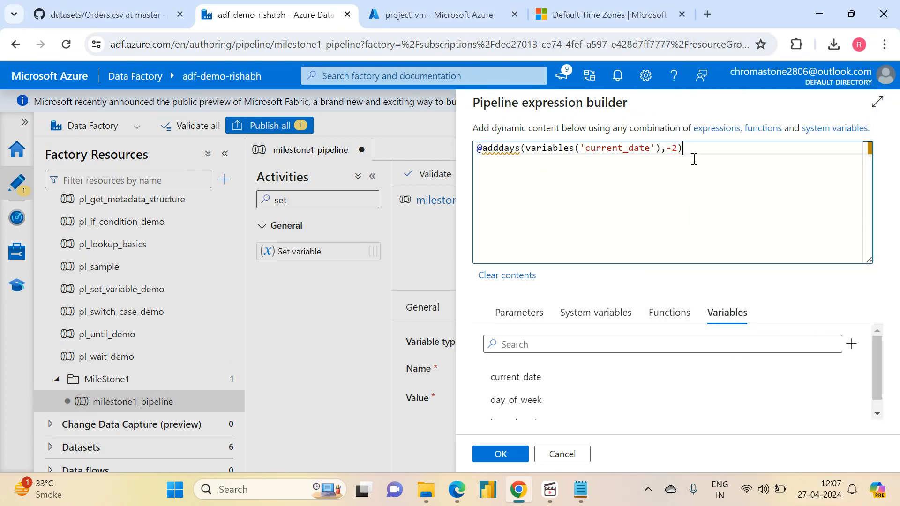
{"action": "left_click", "coordinate": [497, 456]}
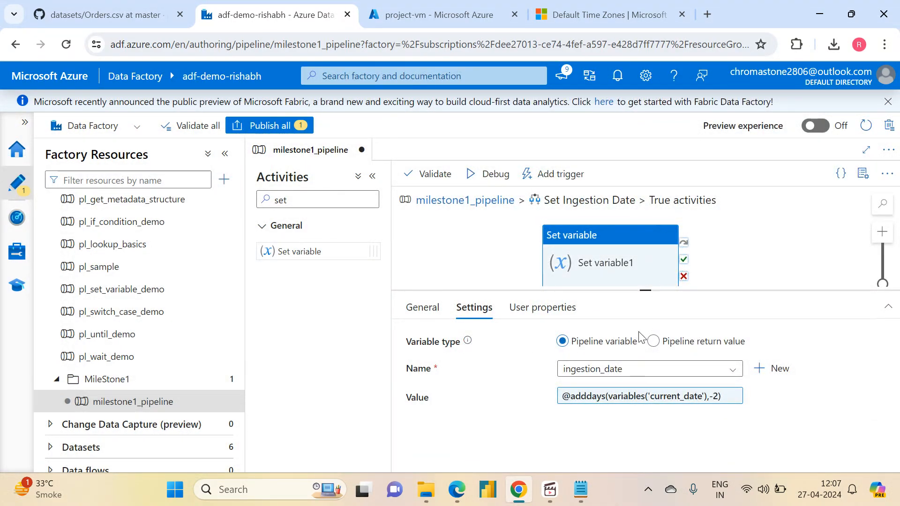
- Rename the True-case Set variable activity to Set Saturday, return to the milestone1_pipeline canvas and select Set Ingestion Date
{"action": "left_click", "coordinate": [417, 317]}
{"action": "left_click_drag", "start_coordinate": [626, 342], "coordinate": [580, 342]}
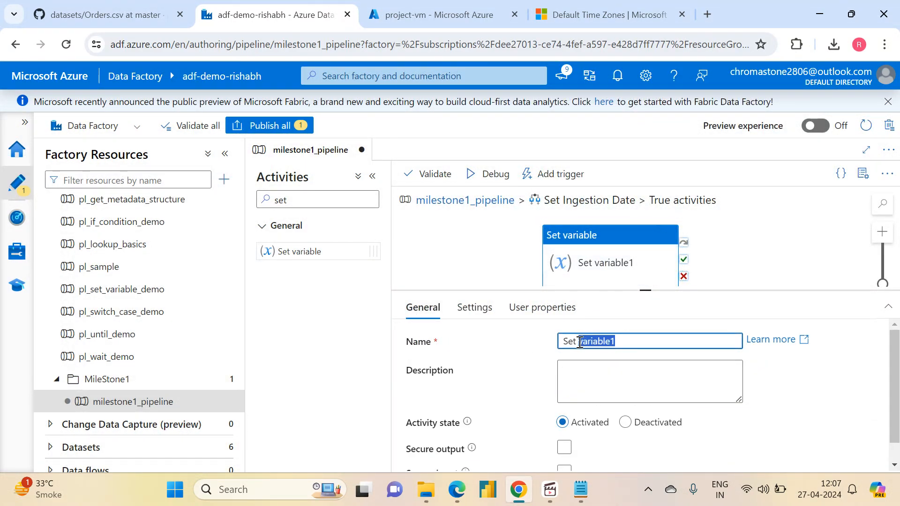
{"action": "type", "text": "Stau"}
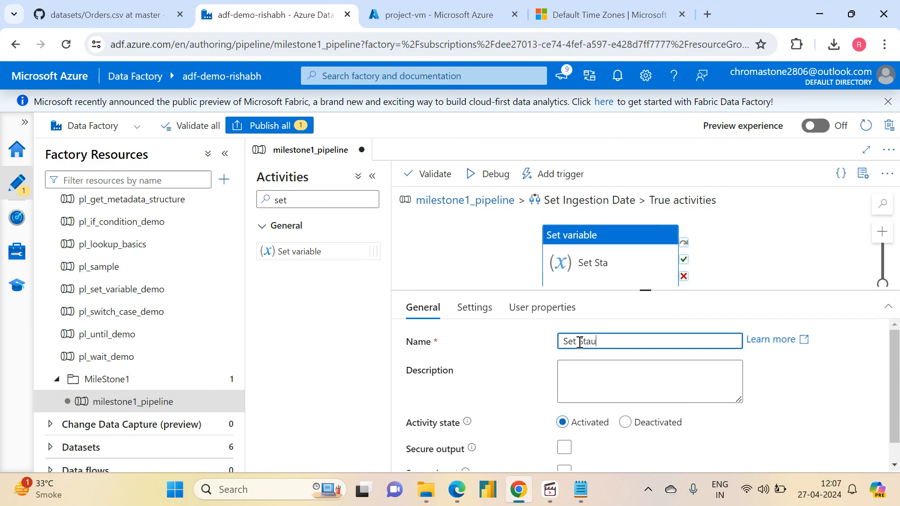
{"action": "type", "text": "turday"}
{"action": "left_click", "coordinate": [487, 205]}
{"action": "left_click", "coordinate": [666, 275]}
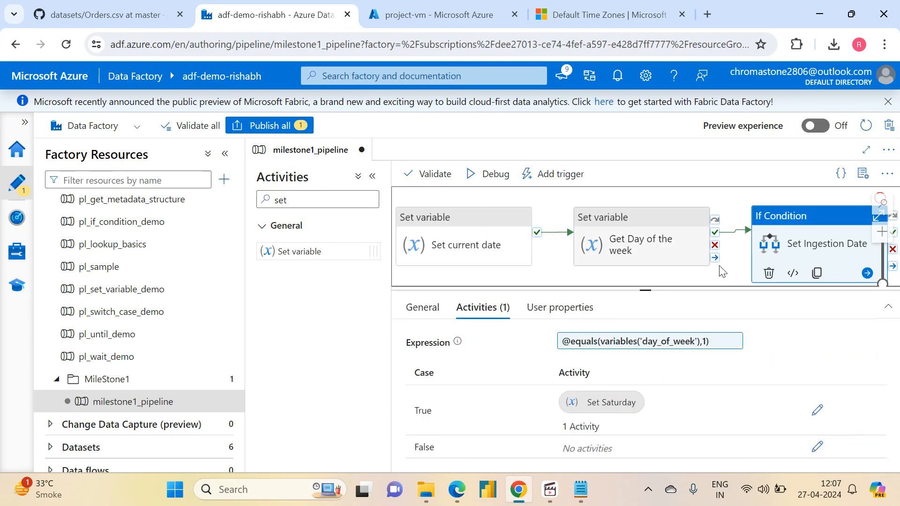
- Add a Set variable activity to the False case of Set Ingestion Date and name it Set Yesterday
{"action": "left_click", "coordinate": [770, 206]}
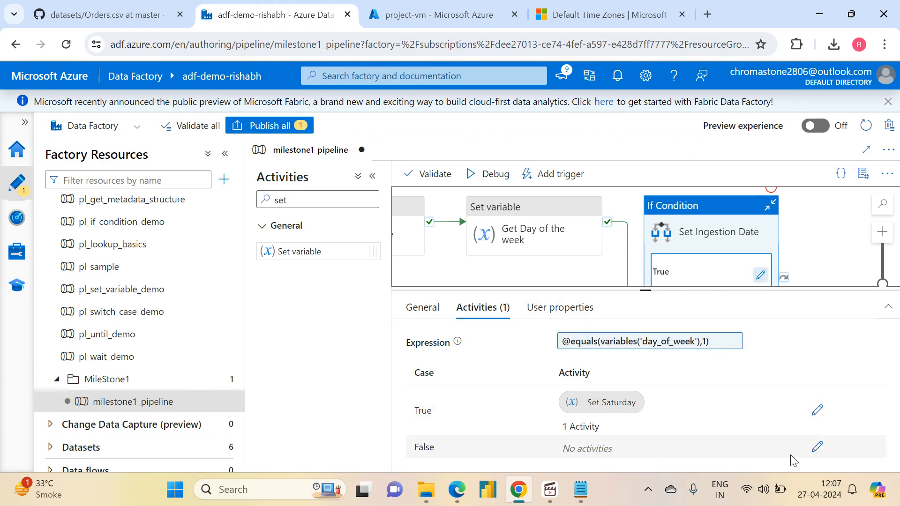
{"action": "left_click", "coordinate": [818, 448]}
{"action": "mouse_move", "coordinate": [309, 252]}
{"action": "left_mouse_down"}
{"action": "mouse_move", "coordinate": [365, 252]}
{"action": "mouse_move", "coordinate": [693, 321]}
{"action": "mouse_move", "coordinate": [593, 298]}
{"action": "left_mouse_up"}
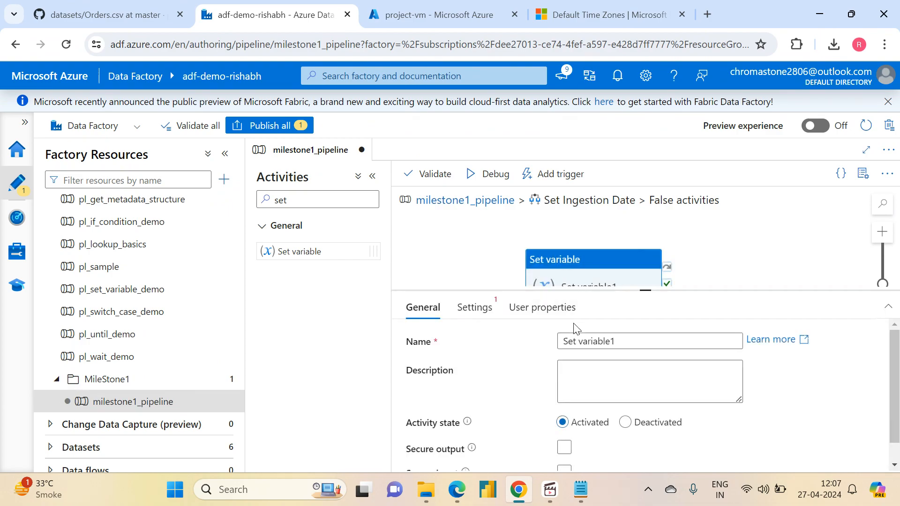
{"action": "left_click_drag", "start_coordinate": [623, 338], "coordinate": [581, 341]}
{"action": "key", "text": "BackSpace"}
{"action": "type", "text": "Yesterday"}
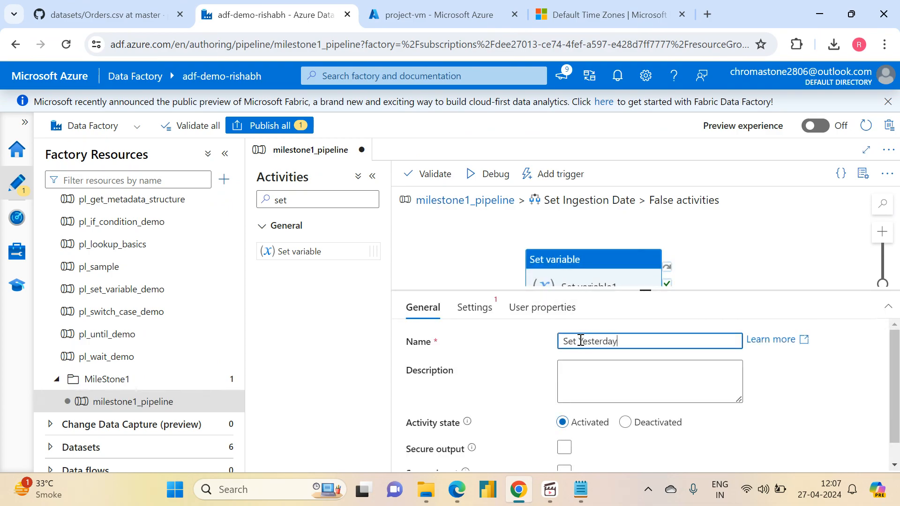
- Choose the pipeline variable ingestion_date as the target of the Set Yesterday activity
{"action": "left_click", "coordinate": [475, 308]}
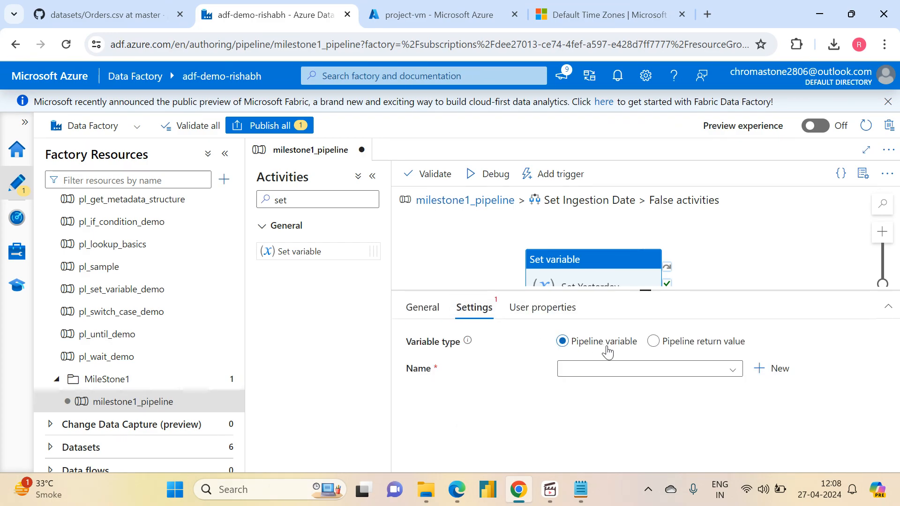
{"action": "left_click", "coordinate": [664, 378]}
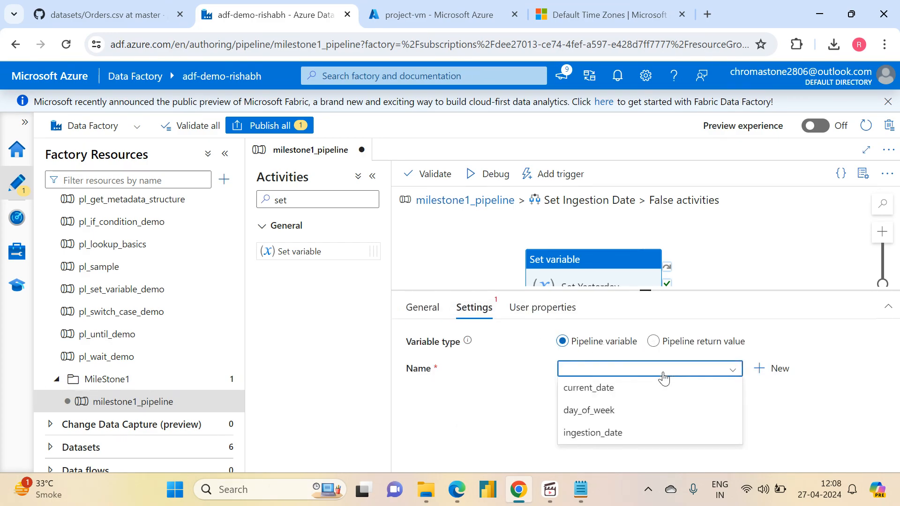
{"action": "left_click", "coordinate": [597, 432]}
{"action": "left_click", "coordinate": [639, 398]}
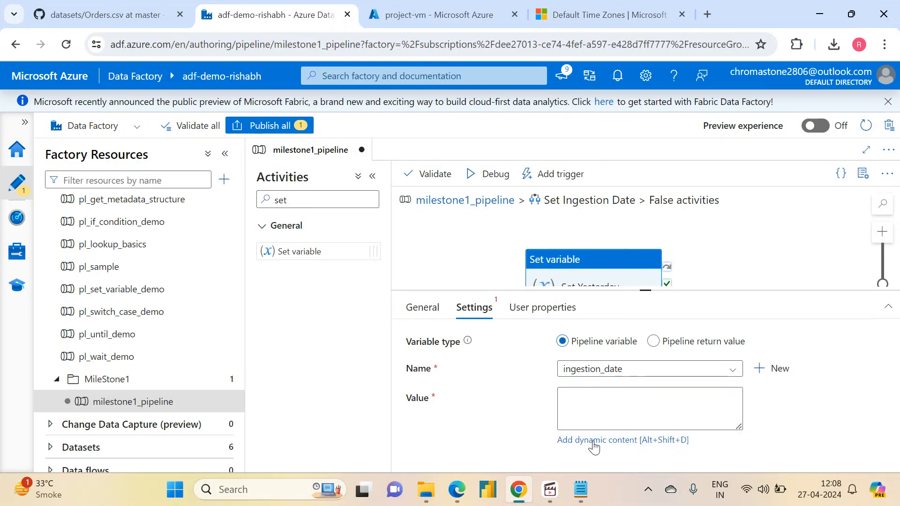
- Start a dynamic value expression for ingestion_date by inserting the adddays date function
{"action": "left_click", "coordinate": [593, 442]}
{"action": "left_click", "coordinate": [680, 315]}
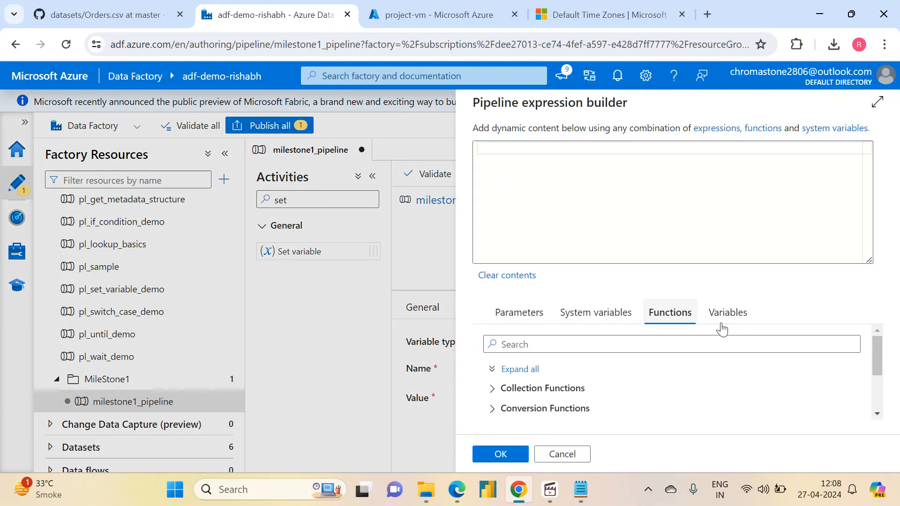
{"action": "left_click_drag", "start_coordinate": [878, 351], "coordinate": [879, 411]}
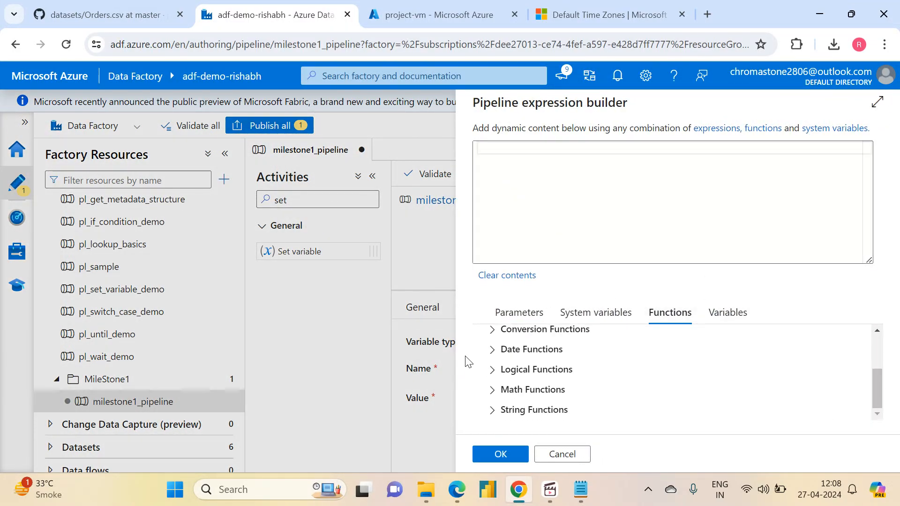
{"action": "left_click", "coordinate": [492, 350]}
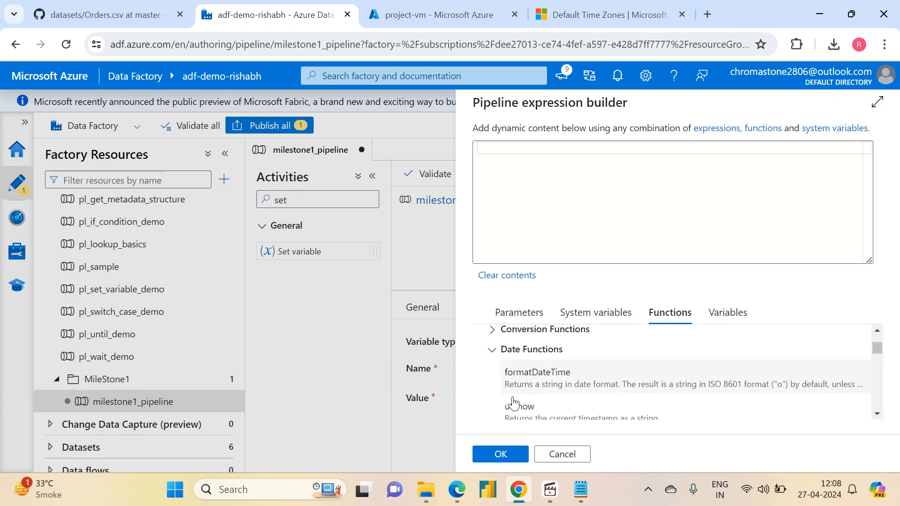
{"action": "left_click", "coordinate": [877, 415]}
{"action": "left_click", "coordinate": [875, 416]}
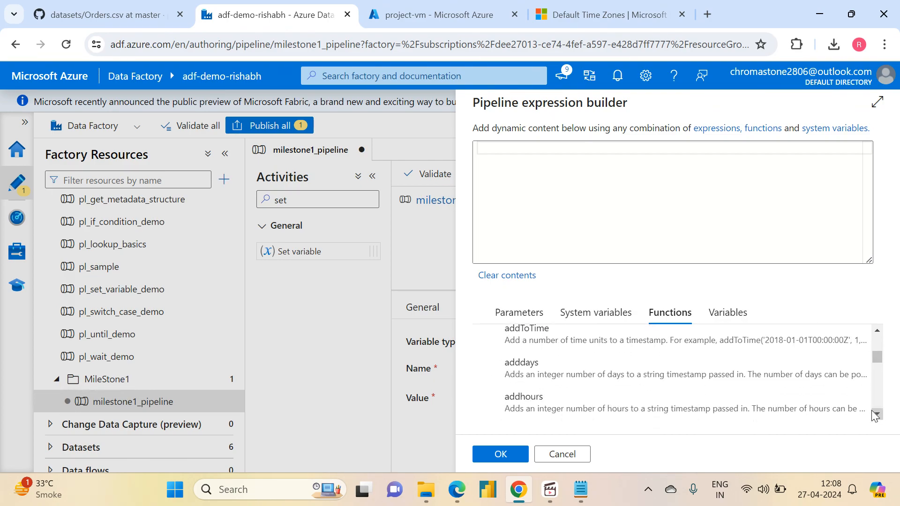
{"action": "left_click", "coordinate": [540, 378]}
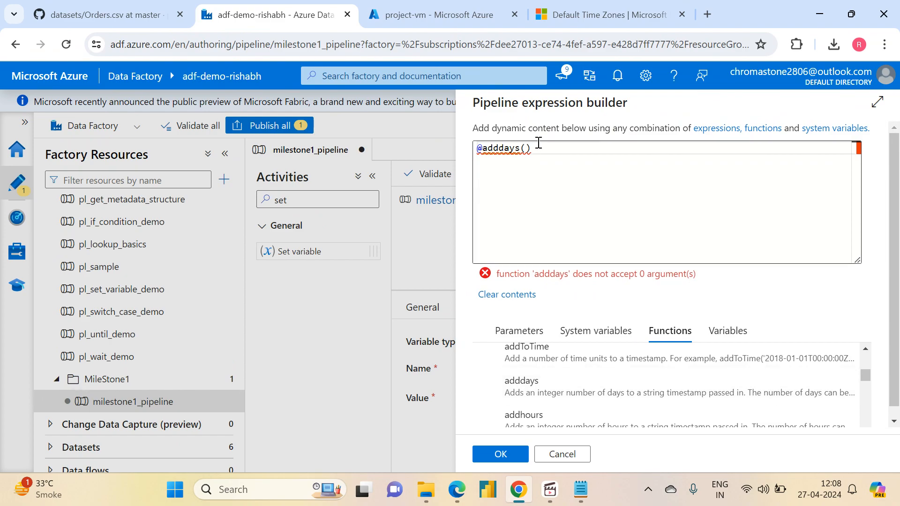
{"action": "left_click", "coordinate": [525, 149]}
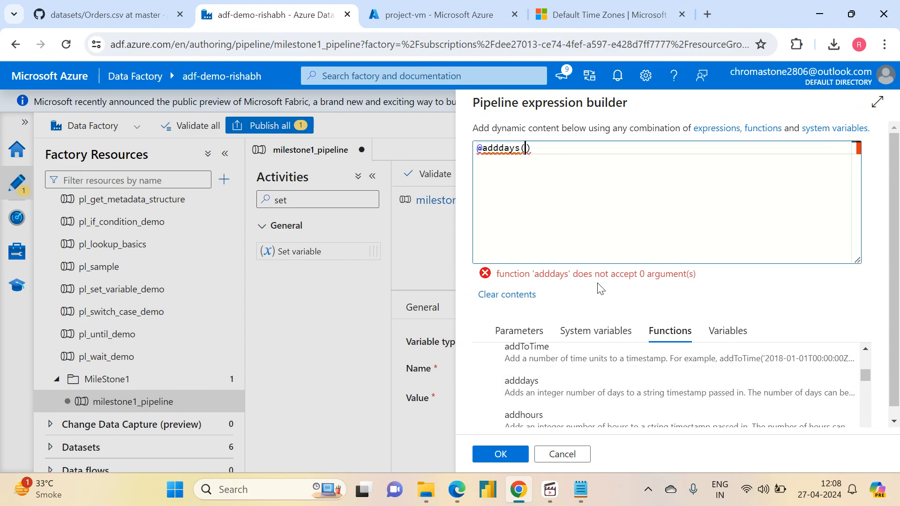
{"action": "left_click", "coordinate": [726, 330]}
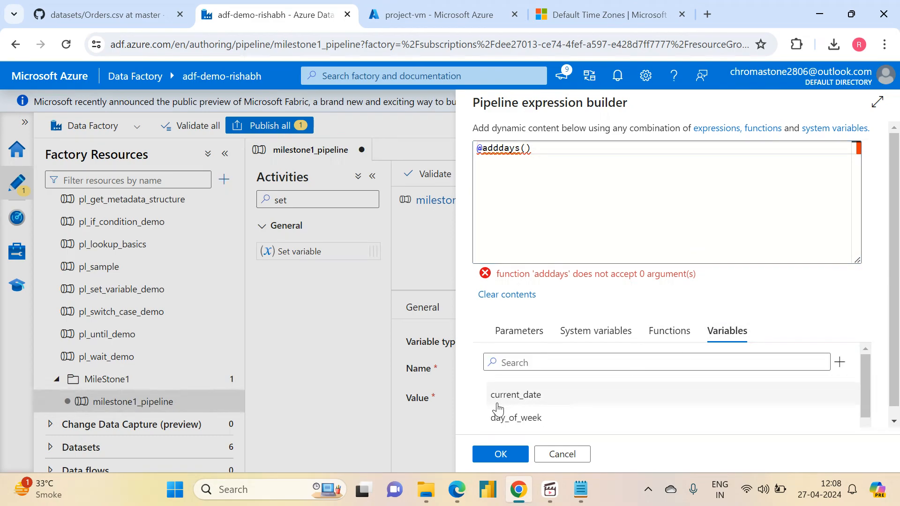
{"action": "left_click", "coordinate": [513, 399]}
{"action": "left_click", "coordinate": [663, 149]}
{"action": "type", "text": ",-1"}
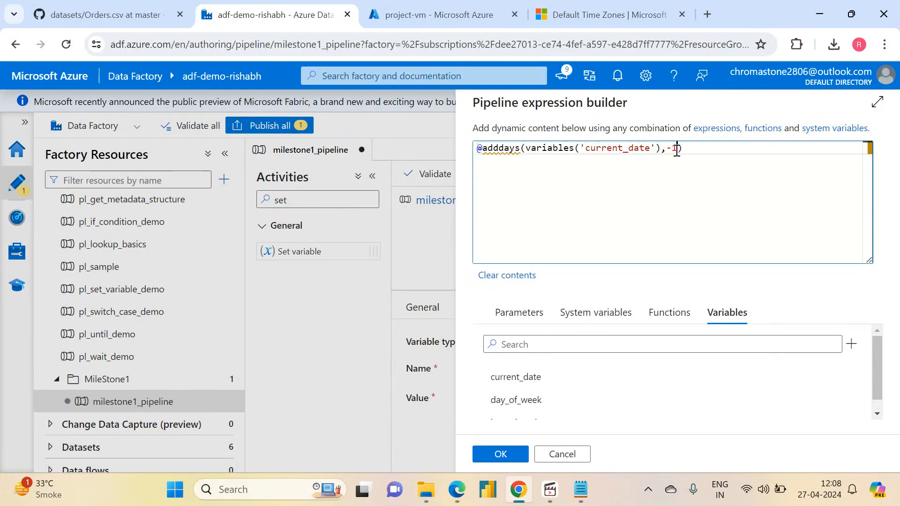
{"action": "left_click", "coordinate": [500, 454]}
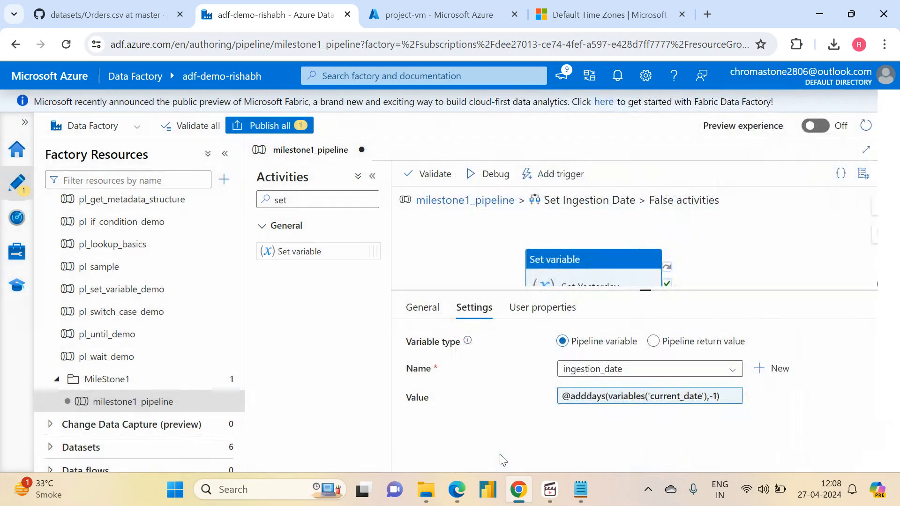
- Return to the milestone1_pipeline canvas, enlarge the canvas area and auto-align its activities
{"action": "left_click", "coordinate": [452, 202]}
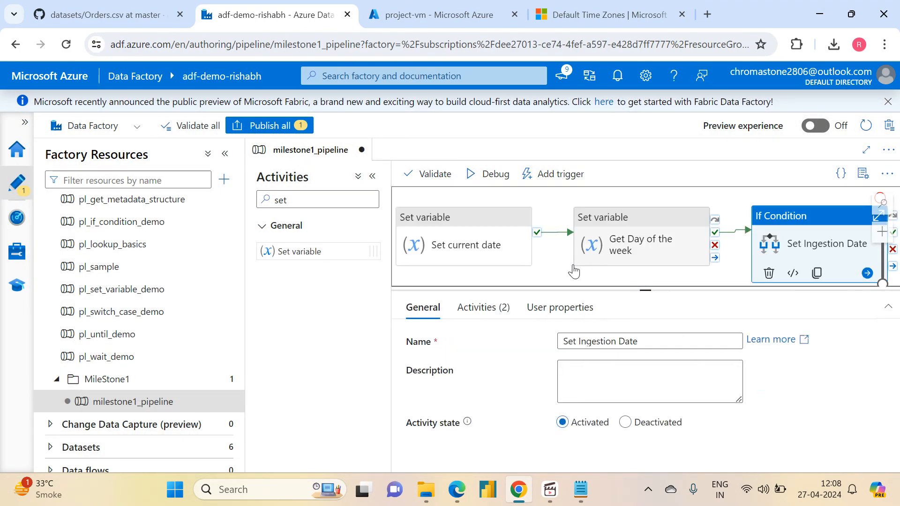
{"action": "left_click", "coordinate": [577, 262]}
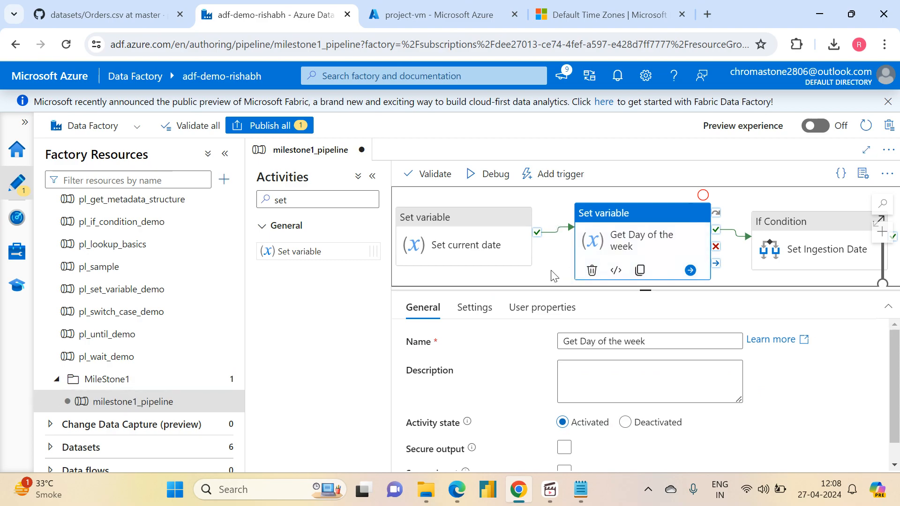
{"action": "left_click", "coordinate": [225, 153]}
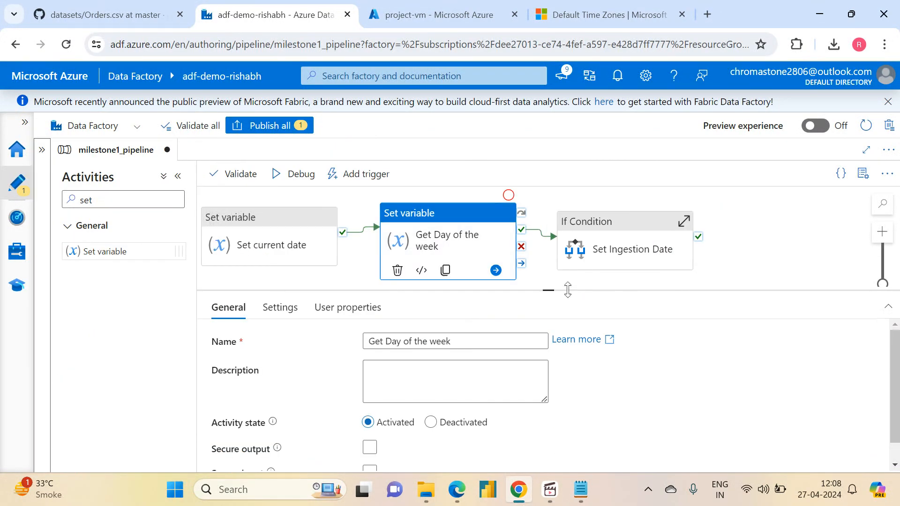
{"action": "left_click_drag", "start_coordinate": [546, 291], "coordinate": [584, 442]}
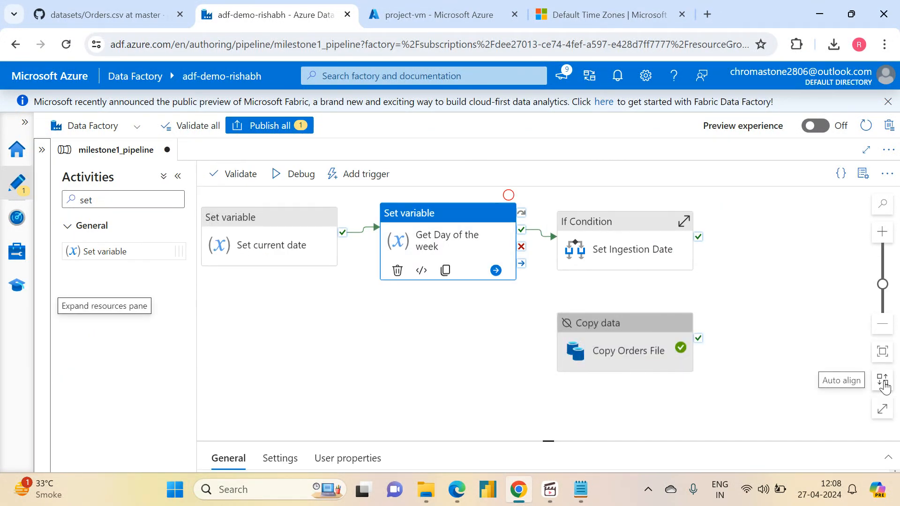
{"action": "left_click", "coordinate": [883, 382]}
{"action": "left_click", "coordinate": [884, 355]}
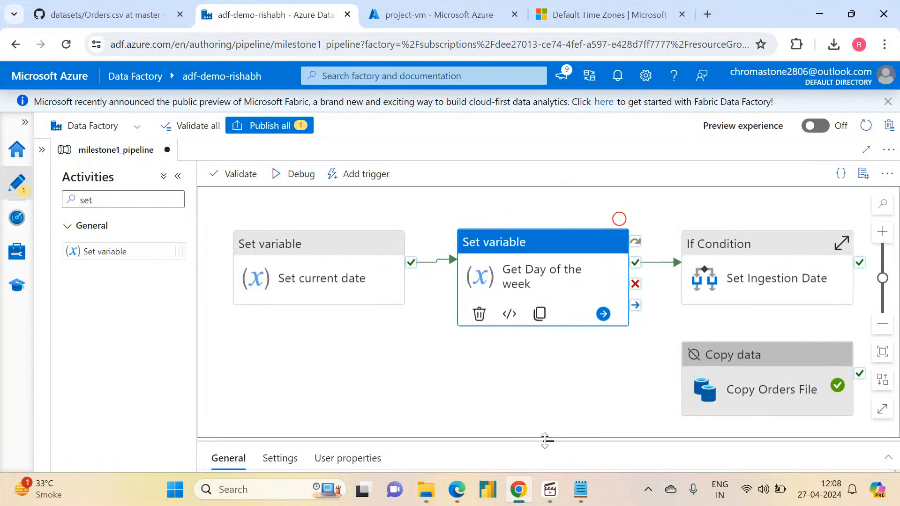
{"action": "left_click_drag", "start_coordinate": [545, 441], "coordinate": [549, 396]}
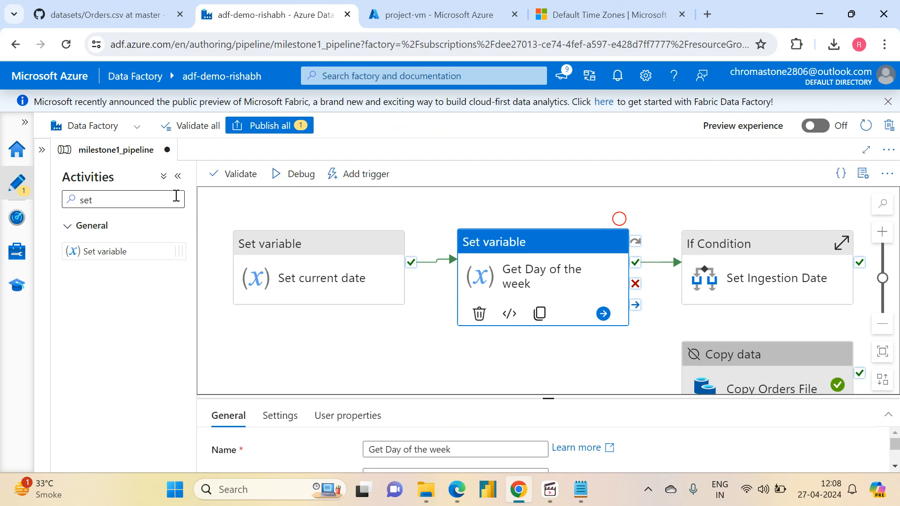
- Debug the pipeline with the prefilled dummy parameters and examine the ingestion_date output of the Set Yesterday activity
{"action": "left_click", "coordinate": [294, 174]}
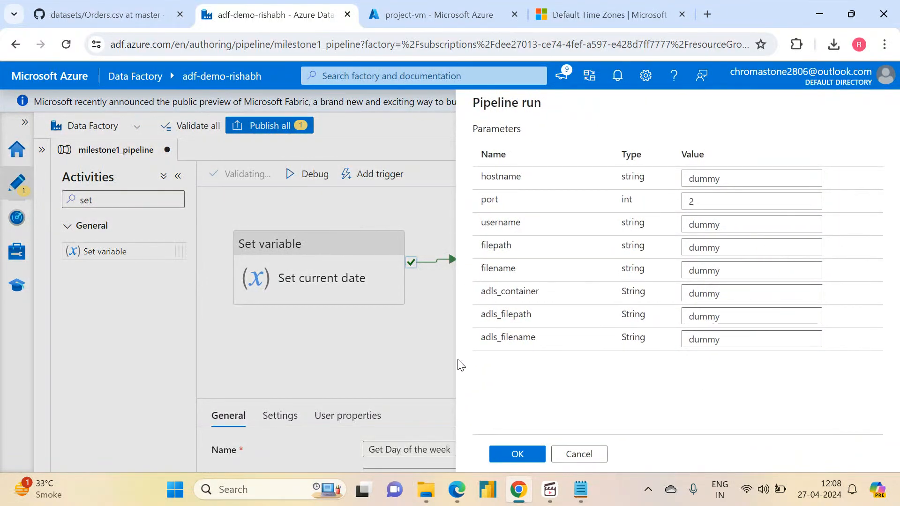
{"action": "left_click", "coordinate": [515, 454]}
{"action": "left_click_drag", "start_coordinate": [548, 396], "coordinate": [543, 189]}
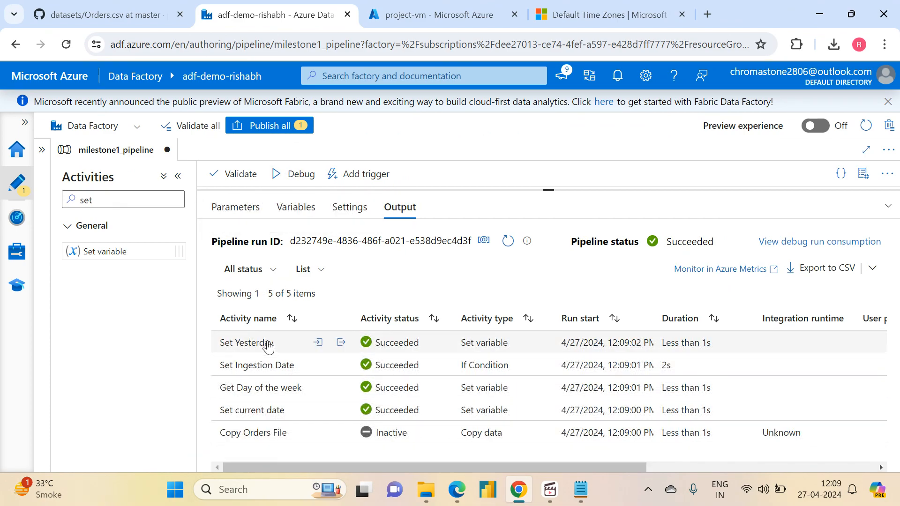
{"action": "mouse_move", "coordinate": [345, 346]}
{"action": "left_click", "coordinate": [341, 343]}
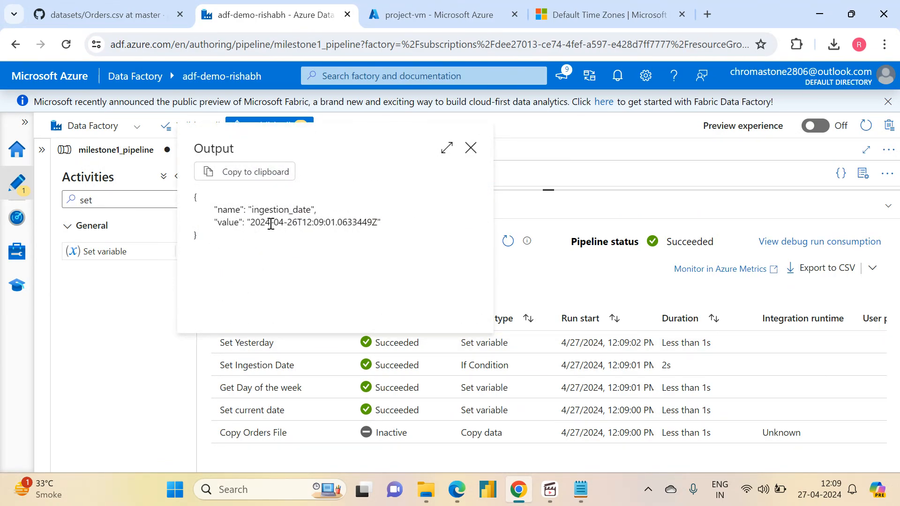
{"action": "left_click_drag", "start_coordinate": [297, 226], "coordinate": [259, 228]}
{"action": "left_click", "coordinate": [470, 148]}
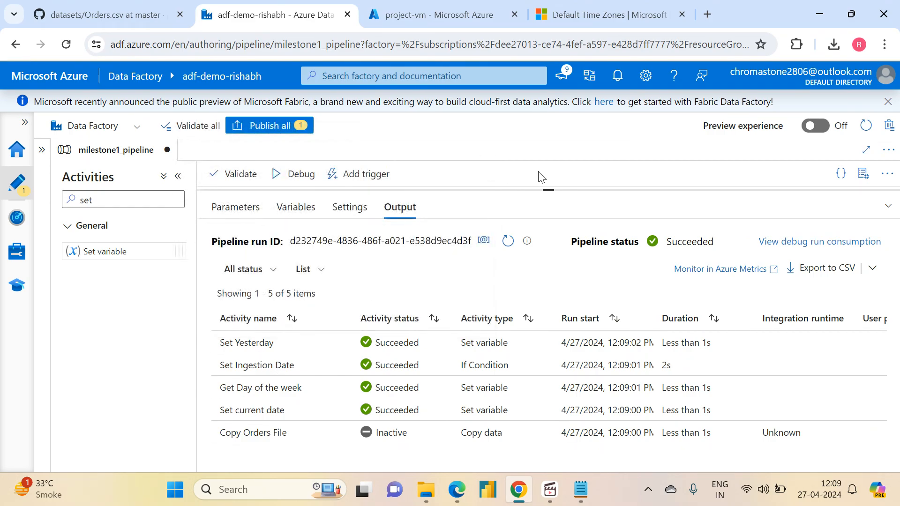
{"action": "left_click_drag", "start_coordinate": [553, 191], "coordinate": [544, 375]}
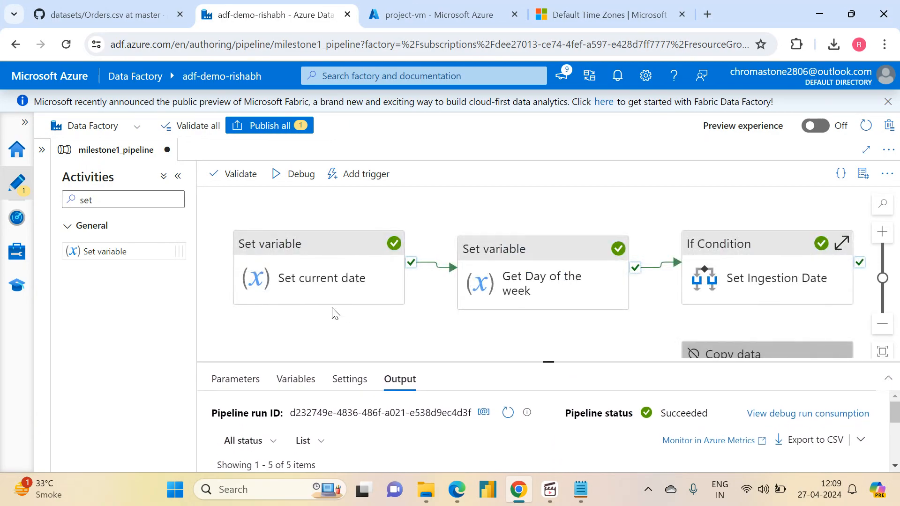
{"action": "left_click", "coordinate": [324, 284]}
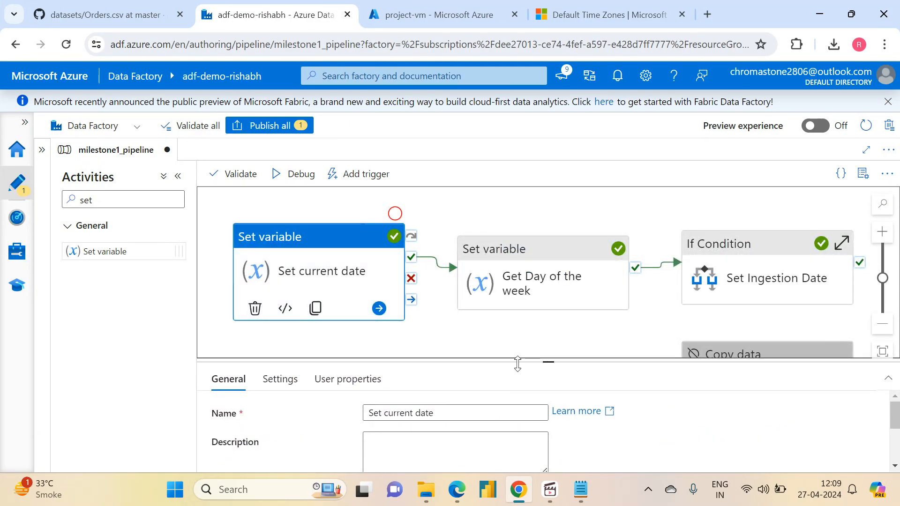
{"action": "left_click_drag", "start_coordinate": [547, 359], "coordinate": [546, 255]}
{"action": "left_click", "coordinate": [275, 272]}
{"action": "left_click", "coordinate": [423, 363]}
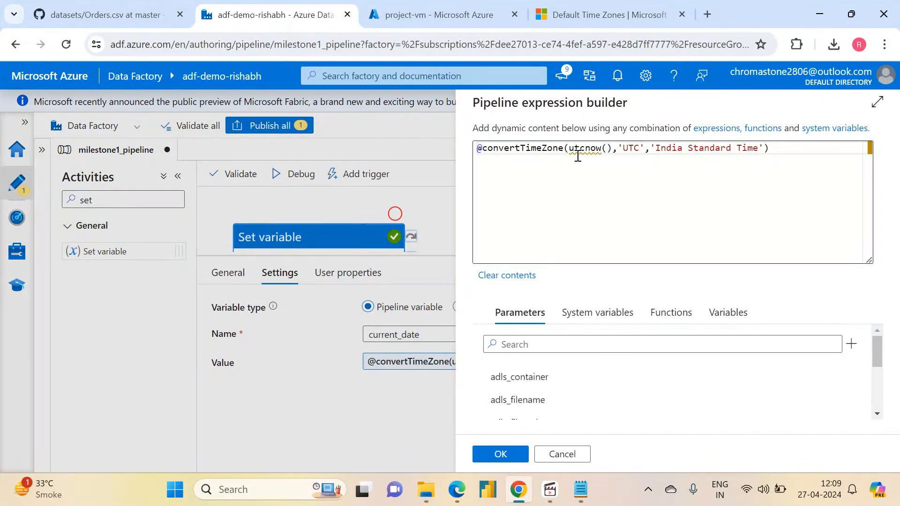
{"action": "left_click", "coordinate": [570, 149]}
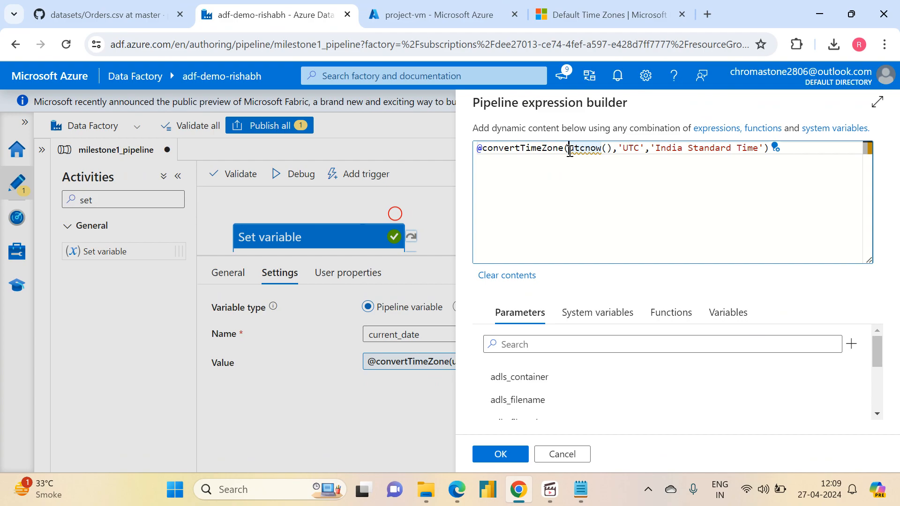
{"action": "type", "text": "addDays("}
{"action": "key", "text": "Right"}
{"action": "key", "text": "Right"}
{"action": "key", "text": "Right"}
{"action": "key", "text": "Right"}
{"action": "key", "text": "Right"}
{"action": "key", "text": "Right"}
{"action": "key", "text": "Right"}
{"action": "key", "text": "Right"}
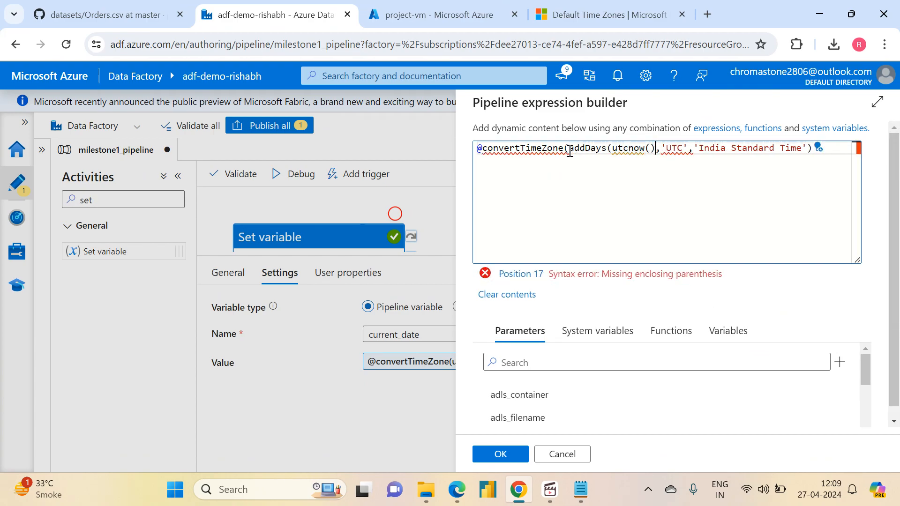
{"action": "type", "text": ",2)"}
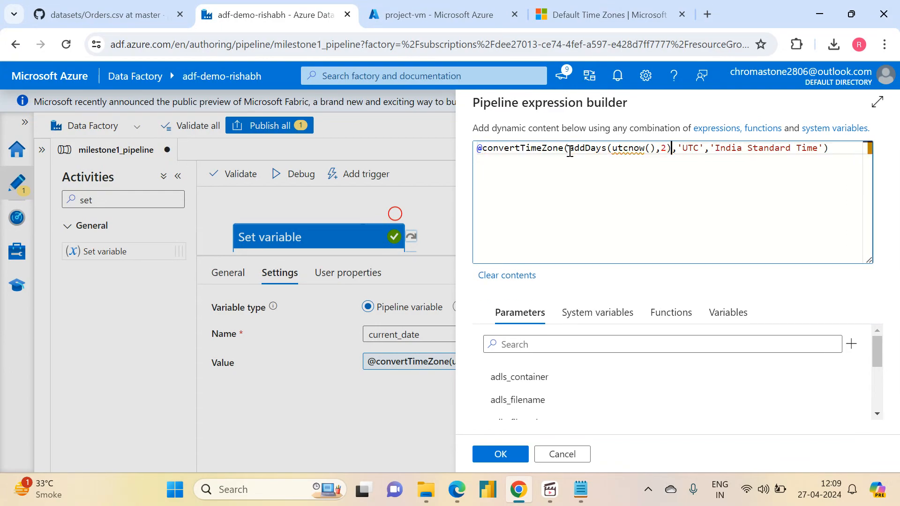
{"action": "left_click", "coordinate": [501, 456]}
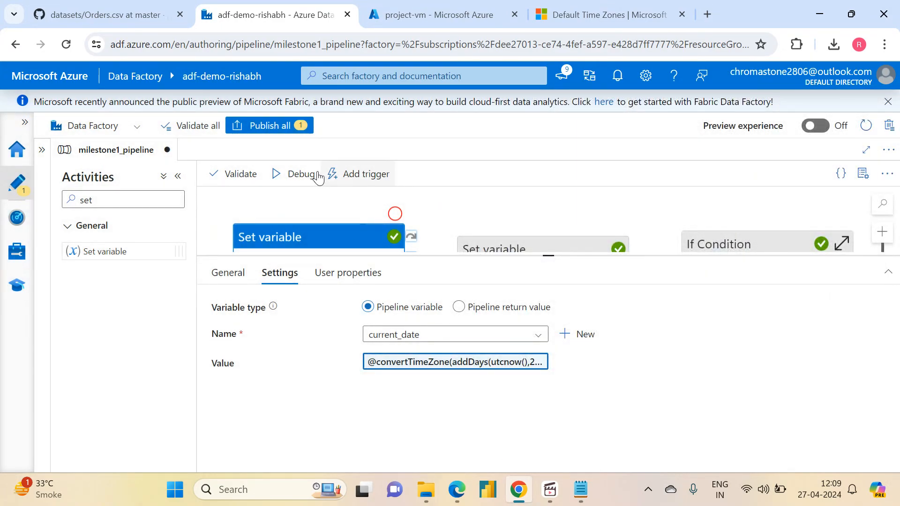
- Debug the pipeline again with the same parameters and examine the current_date output of Set current date
{"action": "left_click", "coordinate": [295, 174]}
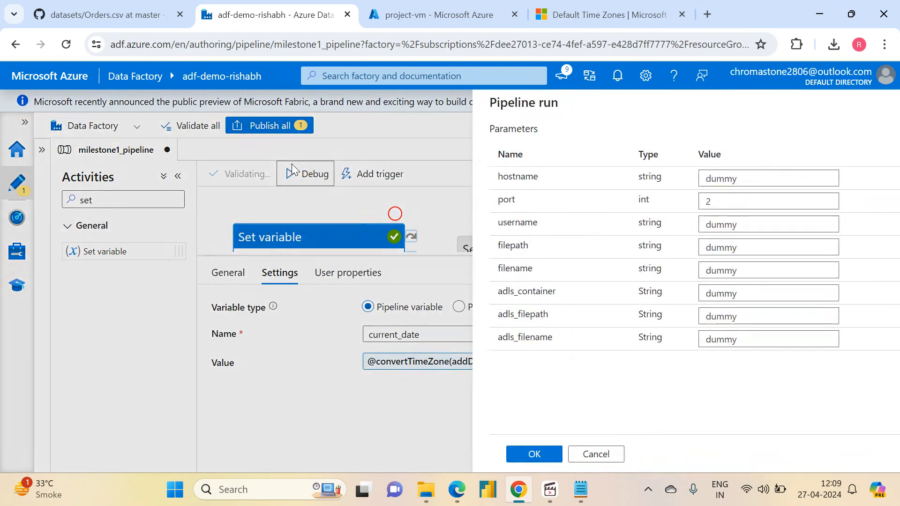
{"action": "left_click", "coordinate": [507, 454]}
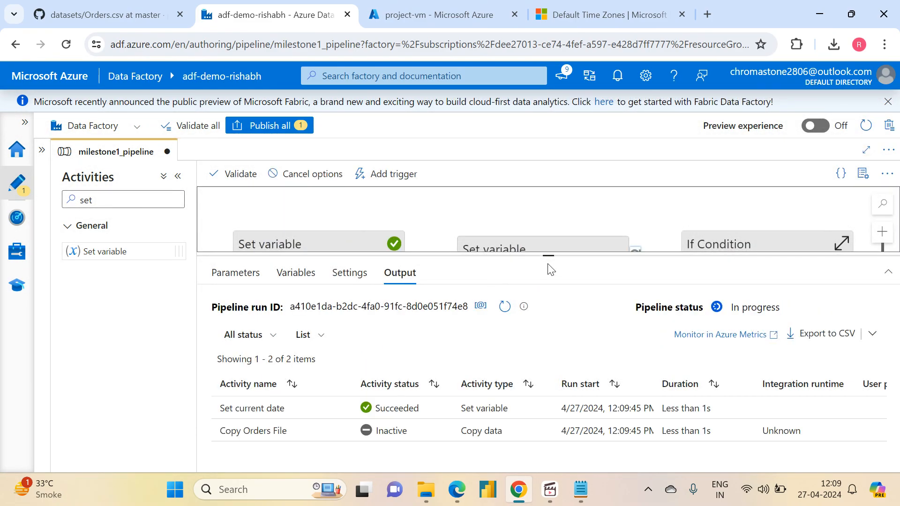
{"action": "left_click", "coordinate": [342, 409]}
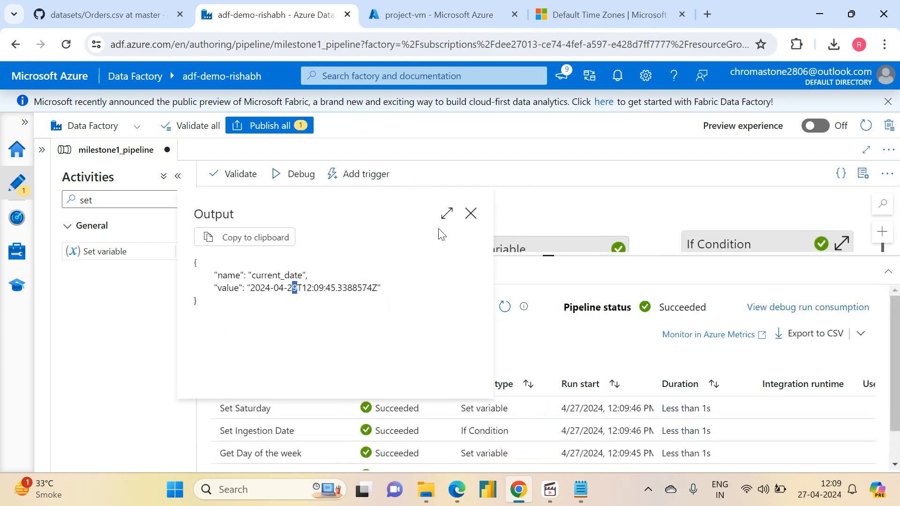
- Examine the ingestion_date output of the Set Saturday activity in the debug run
{"action": "left_click", "coordinate": [470, 214]}
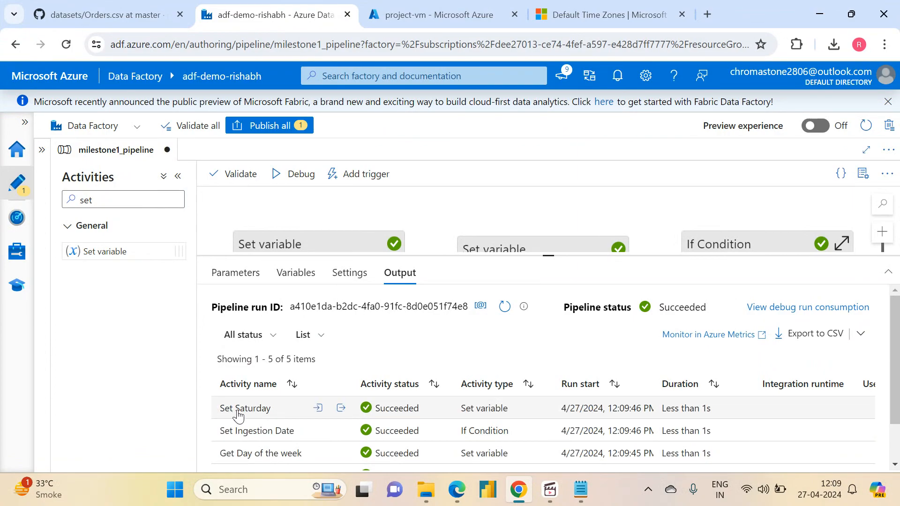
{"action": "left_click", "coordinate": [337, 407]}
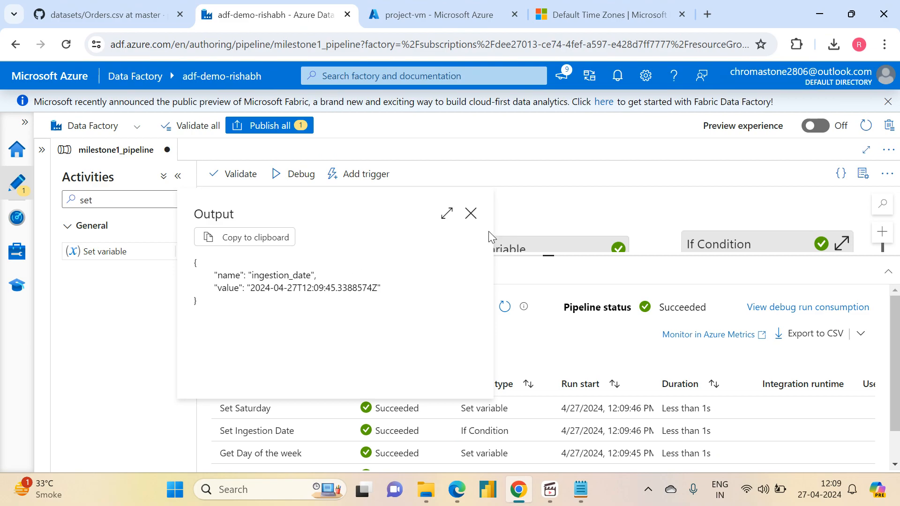
{"action": "left_click", "coordinate": [471, 213]}
{"action": "left_click", "coordinate": [318, 243]}
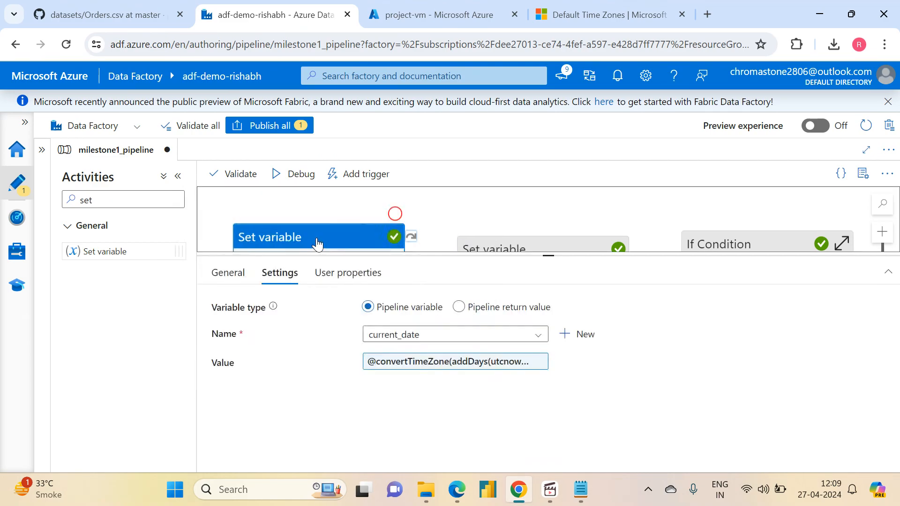
{"action": "left_click", "coordinate": [413, 361]}
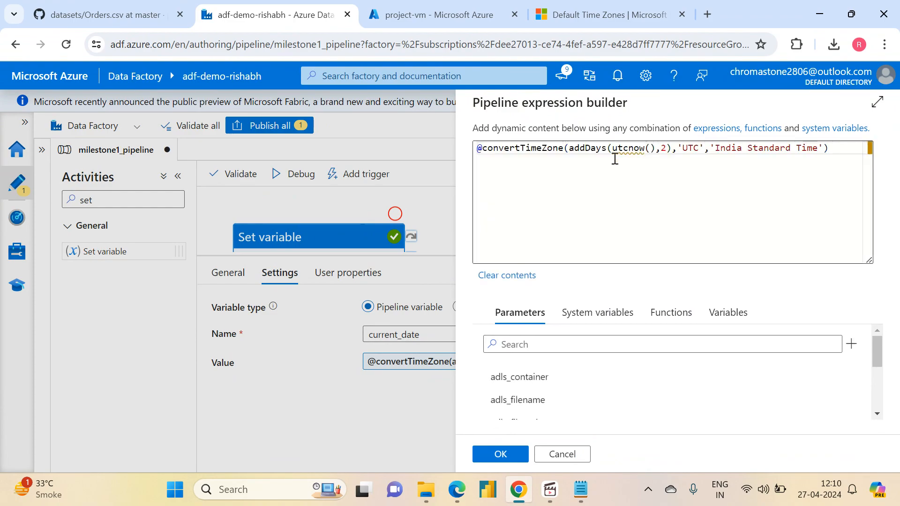
{"action": "left_click", "coordinate": [609, 148]}
{"action": "key", "text": "BackSpace"}
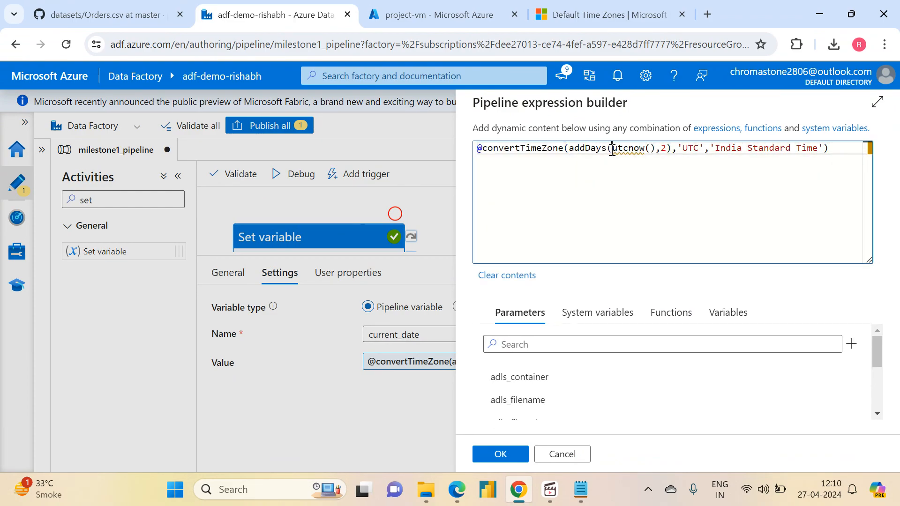
{"action": "key", "text": "BackSpace"}
{"action": "key", "text": "BackSpace"}
{"action": "key", "text": "BackSpace"}
{"action": "key", "text": "BackSpace"}
{"action": "key", "text": "BackSpace"}
{"action": "key", "text": "BackSpace"}
{"action": "key", "text": "BackSpace"}
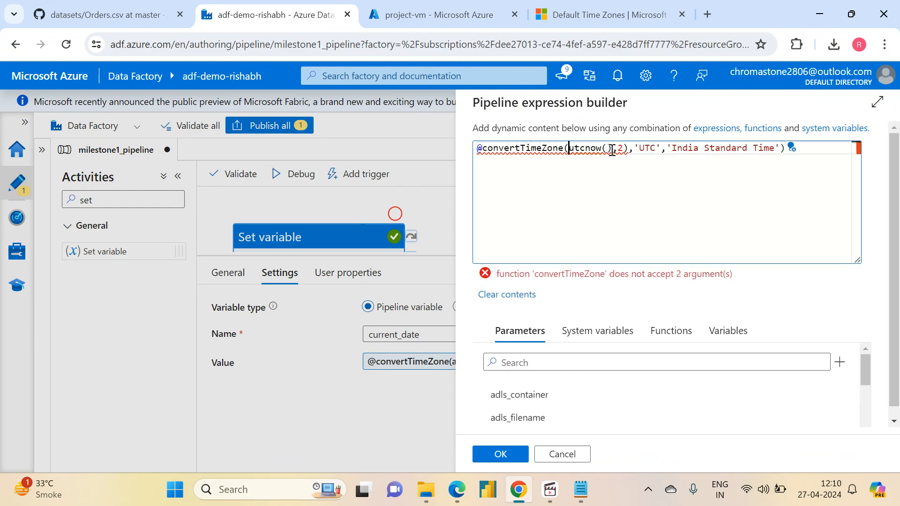
{"action": "left_click", "coordinate": [626, 149]}
{"action": "key", "text": "BackSpace"}
{"action": "key", "text": "BackSpace"}
{"action": "key", "text": "BackSpace"}
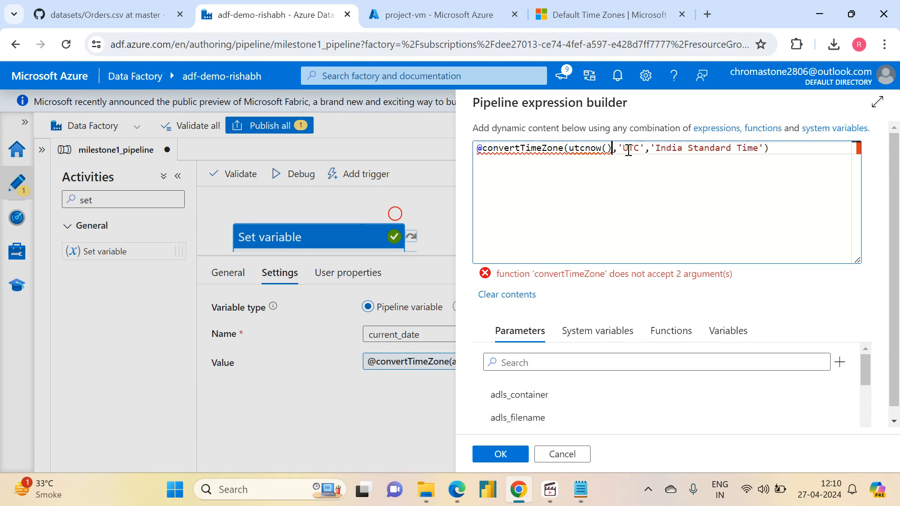
{"action": "left_click", "coordinate": [512, 451]}
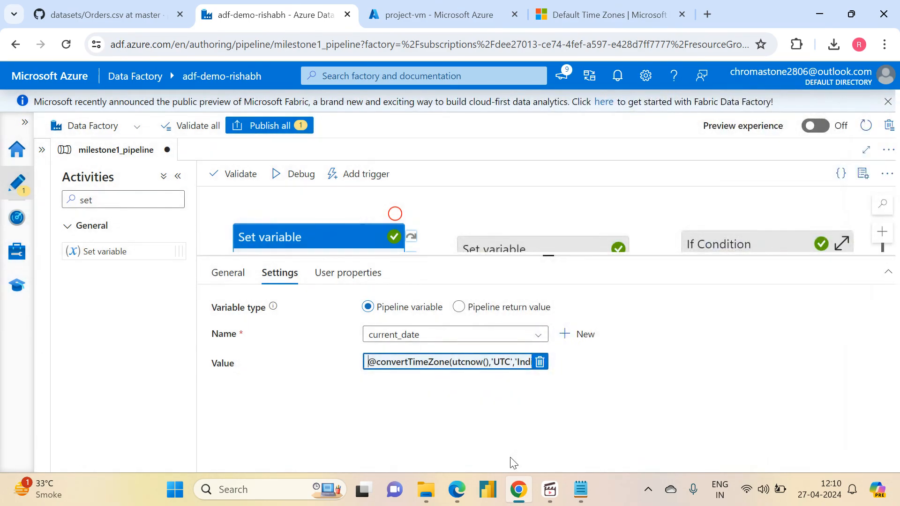
- Review the Set Ingestion Date condition's cases, and check the date format in the Set Saturday ingestion_date output
{"action": "left_click", "coordinate": [732, 245]}
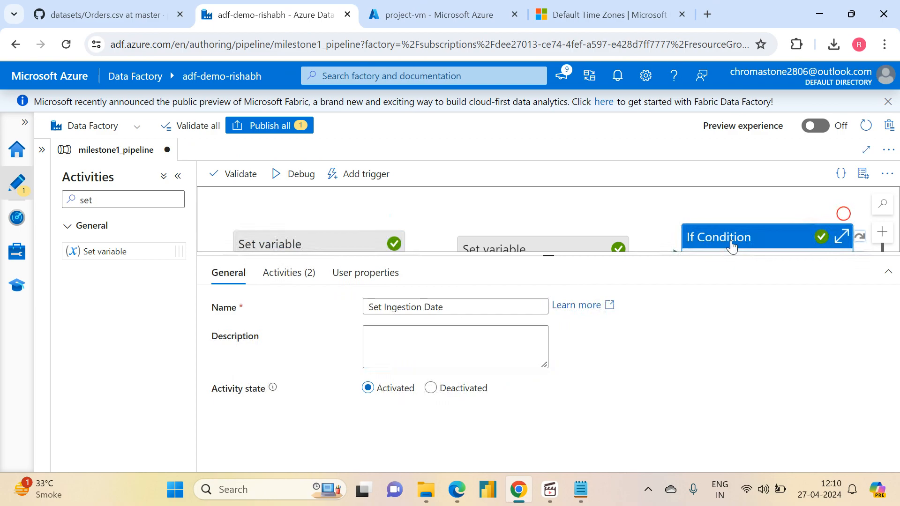
{"action": "left_click", "coordinate": [288, 270]}
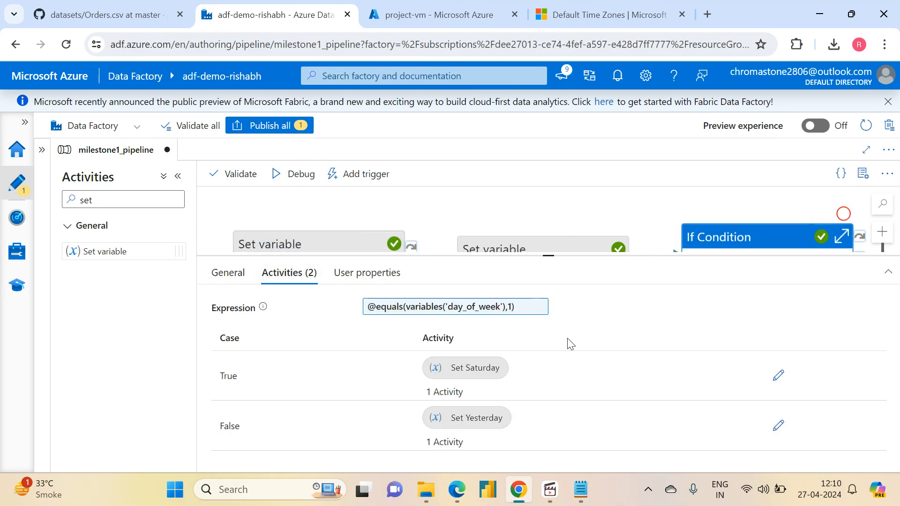
{"action": "left_click", "coordinate": [624, 202]}
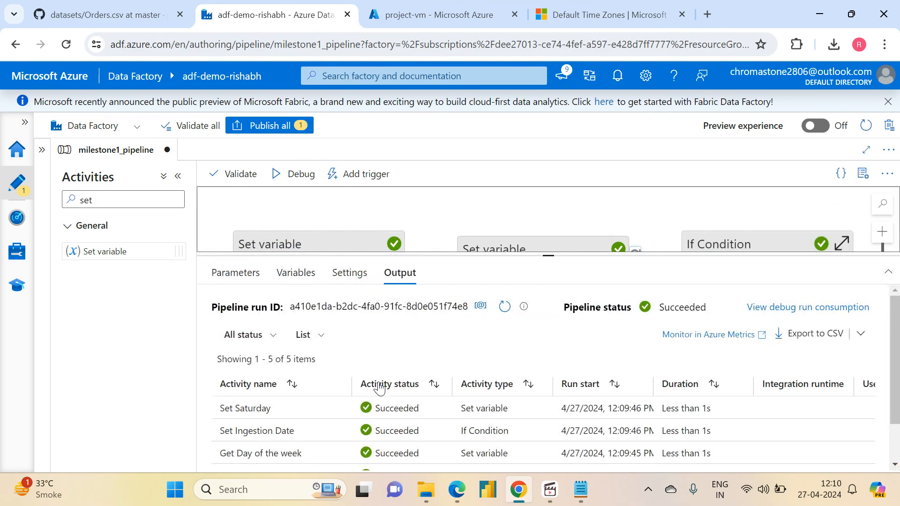
{"action": "left_click", "coordinate": [341, 408]}
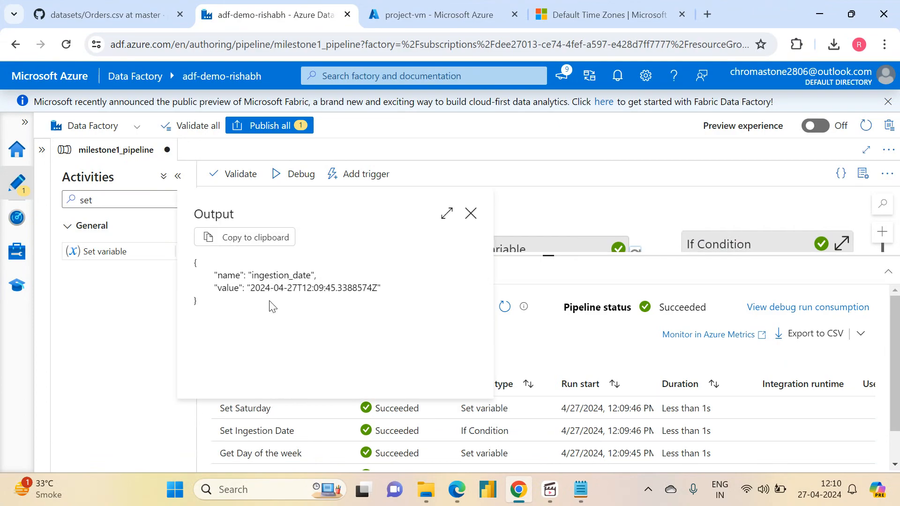
{"action": "left_click_drag", "start_coordinate": [251, 288], "coordinate": [298, 287]}
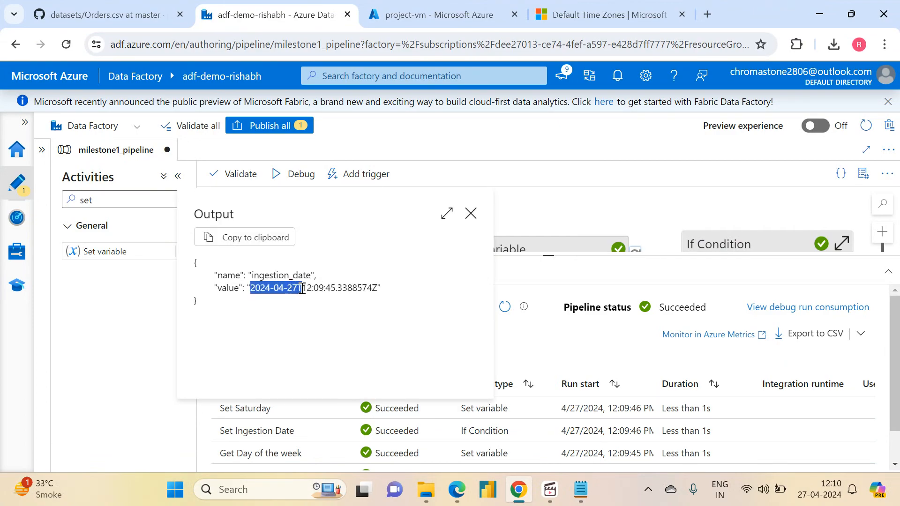
{"action": "left_click", "coordinate": [302, 288]}
{"action": "left_click_drag", "start_coordinate": [380, 288], "coordinate": [247, 287]}
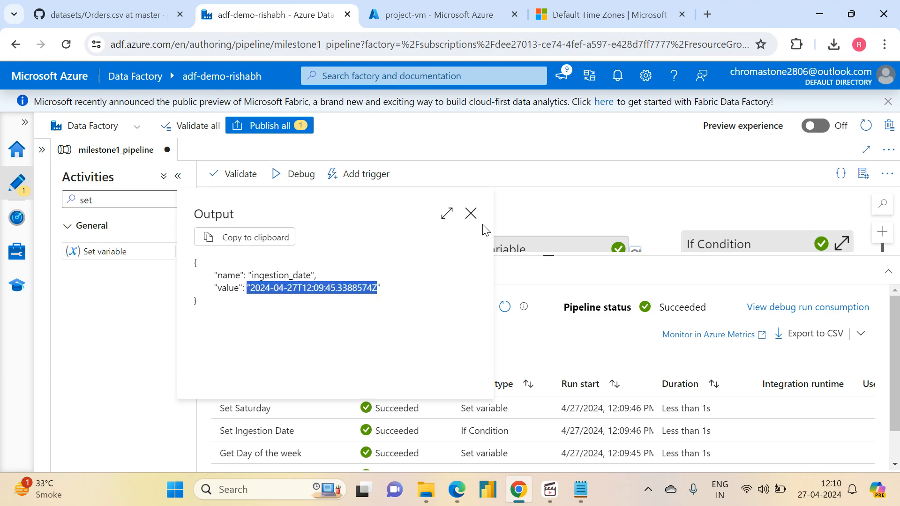
{"action": "left_click", "coordinate": [470, 218]}
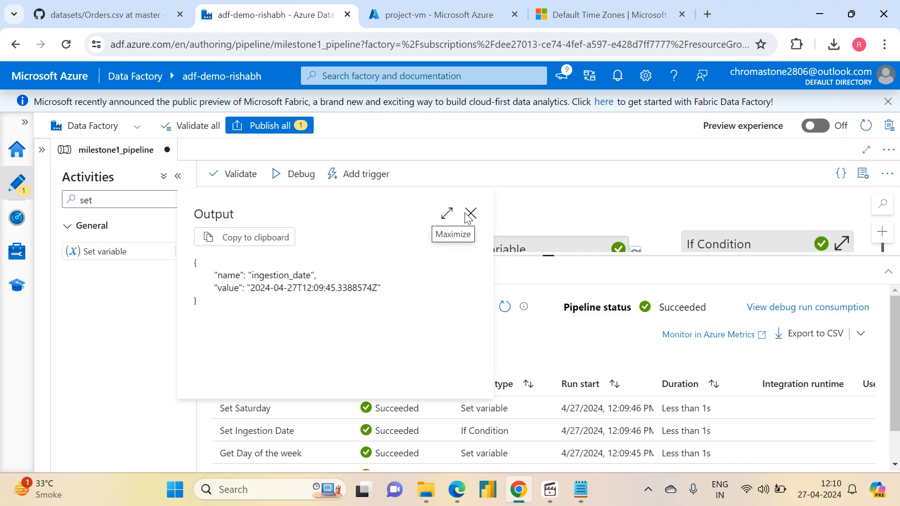
{"action": "left_click", "coordinate": [469, 216]}
- Open the Value expression of Set Saturday in the True case of Set Ingestion Date and list the date functions
{"action": "left_click", "coordinate": [751, 240]}
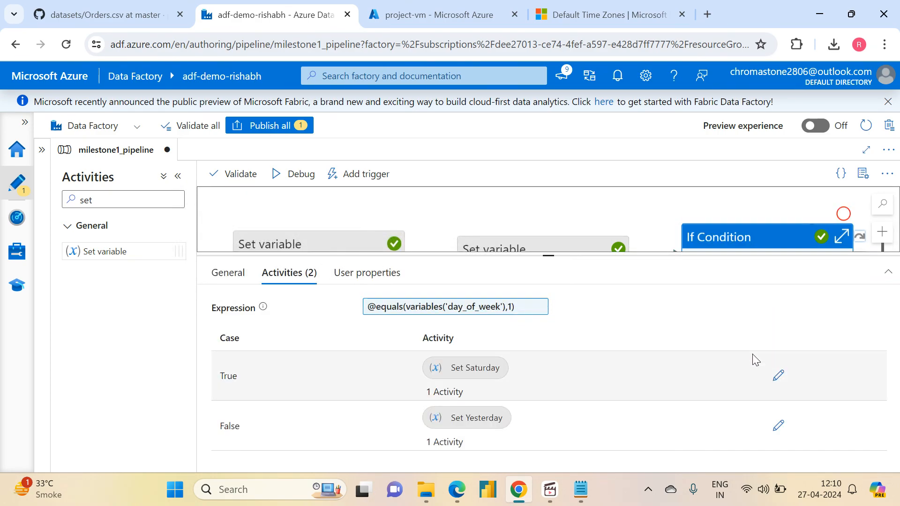
{"action": "left_click", "coordinate": [780, 378]}
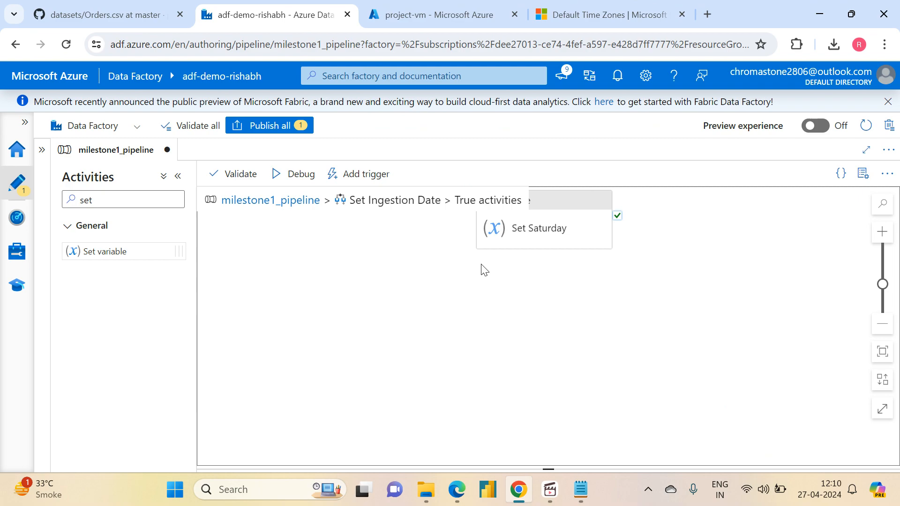
{"action": "left_click", "coordinate": [557, 218]}
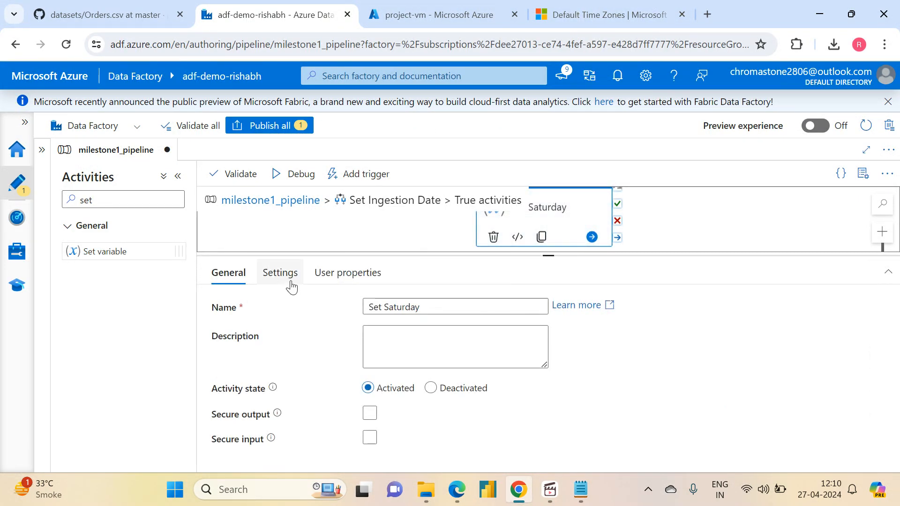
{"action": "left_click", "coordinate": [280, 273]}
{"action": "left_click", "coordinate": [412, 362]}
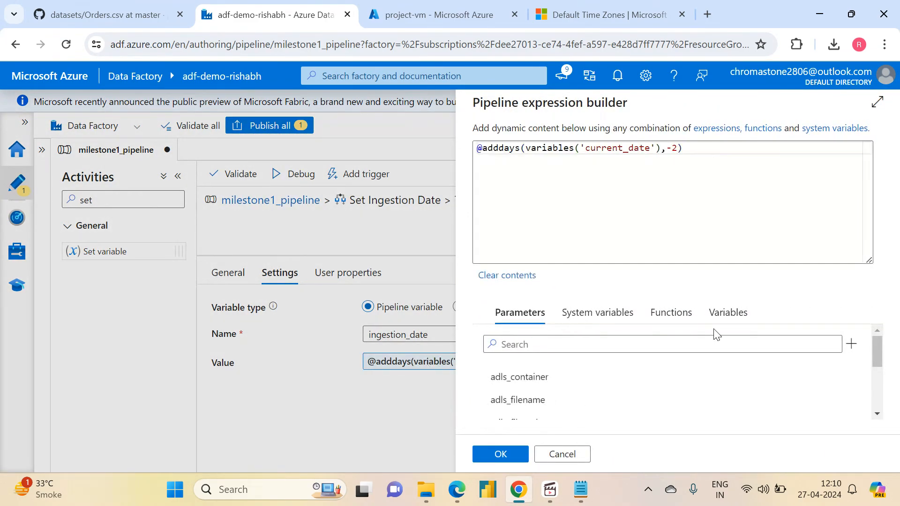
{"action": "left_click", "coordinate": [672, 312]}
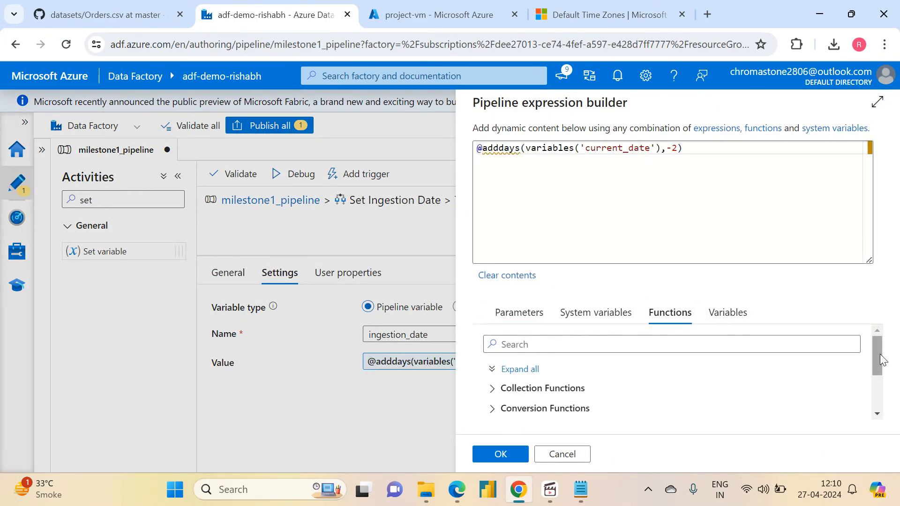
{"action": "left_click_drag", "start_coordinate": [880, 360], "coordinate": [886, 407]}
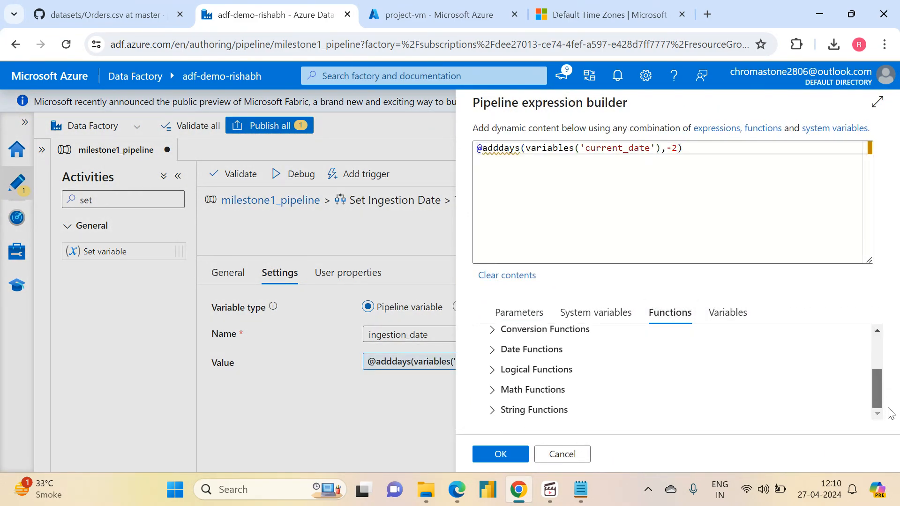
{"action": "left_click", "coordinate": [491, 351]}
- Insert formatDateTime( in front of the adddays call in the Set Saturday expression
{"action": "left_click", "coordinate": [483, 148]}
{"action": "type", "text": "formatDateTime("}
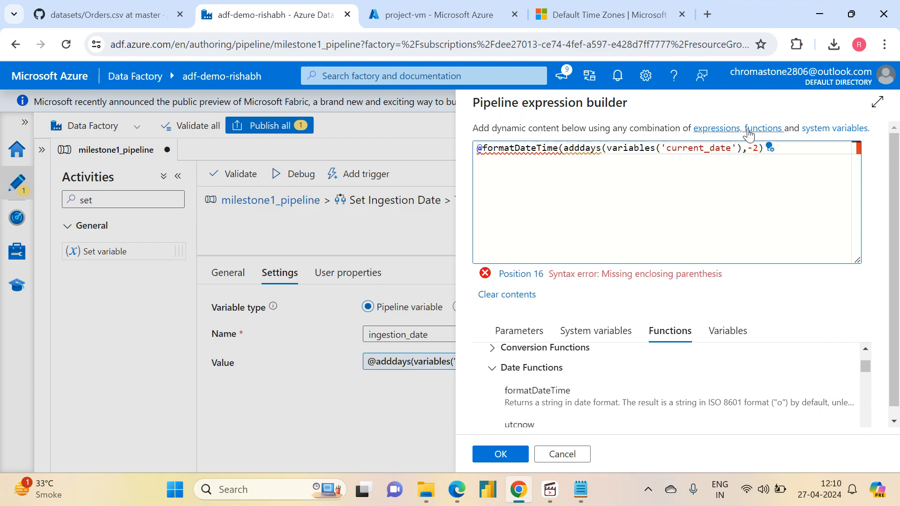
- Add 'YYYYMMDD' as the format argument after the adddays call and close the formatDateTime parenthesis
{"action": "key", "text": "Right"}
{"action": "key", "text": "Right"}
{"action": "key", "text": "Right"}
{"action": "key", "text": "Right"}
{"action": "key", "text": "Right"}
{"action": "key", "text": "Right"}
{"action": "key", "text": "Right"}
{"action": "key", "text": "Right"}
{"action": "key", "text": "Right"}
{"action": "key", "text": "Right"}
{"action": "key", "text": "Right"}
{"action": "key", "text": "Right"}
{"action": "key", "text": "Right"}
{"action": "key", "text": "Right"}
{"action": "key", "text": "Right"}
{"action": "key", "text": "Right"}
{"action": "key", "text": "Right"}
{"action": "key", "text": "Right"}
{"action": "key", "text": "Right"}
{"action": "key", "text": "Right"}
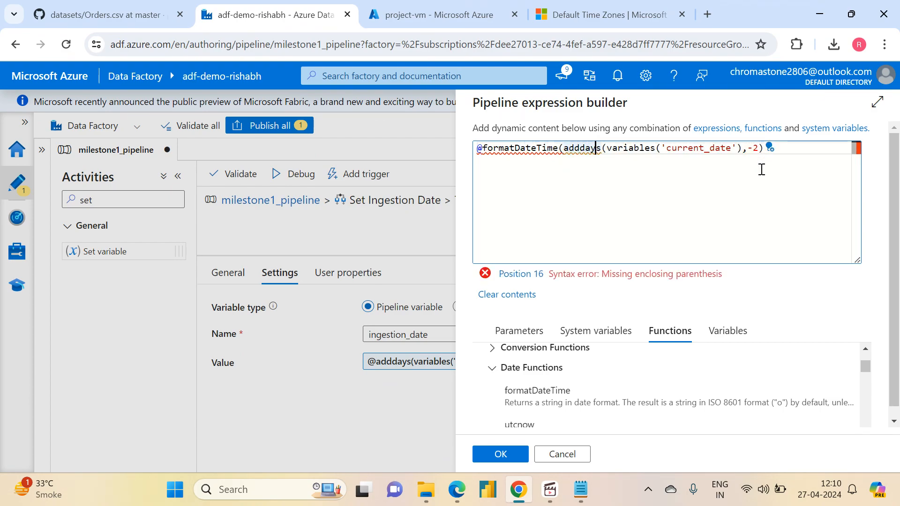
{"action": "key", "text": "Right"}
{"action": "type", "text": ",'YYYYMM"}
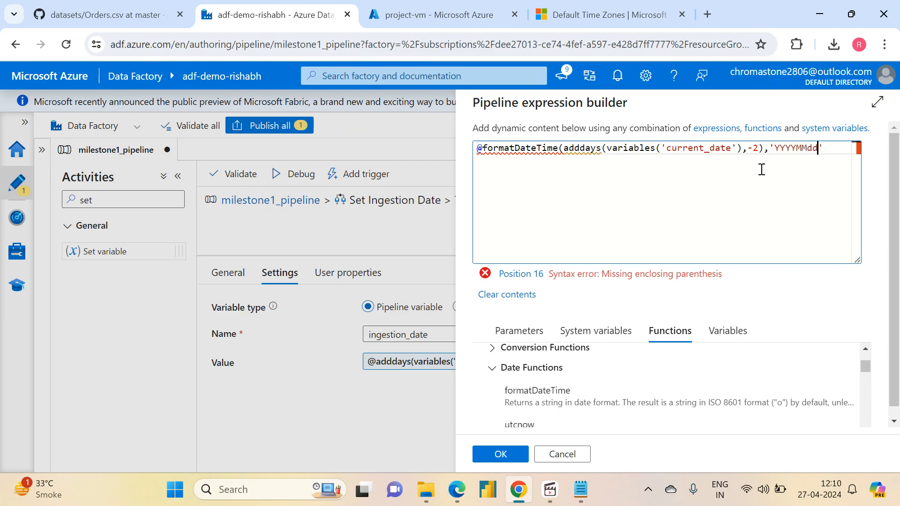
{"action": "type", "text": "dd)"}
{"action": "key", "text": "Left"}
{"action": "key", "text": "Left"}
{"action": "key", "text": "BackSpace"}
{"action": "key", "text": "BackSpace"}
{"action": "type", "text": "DD"}
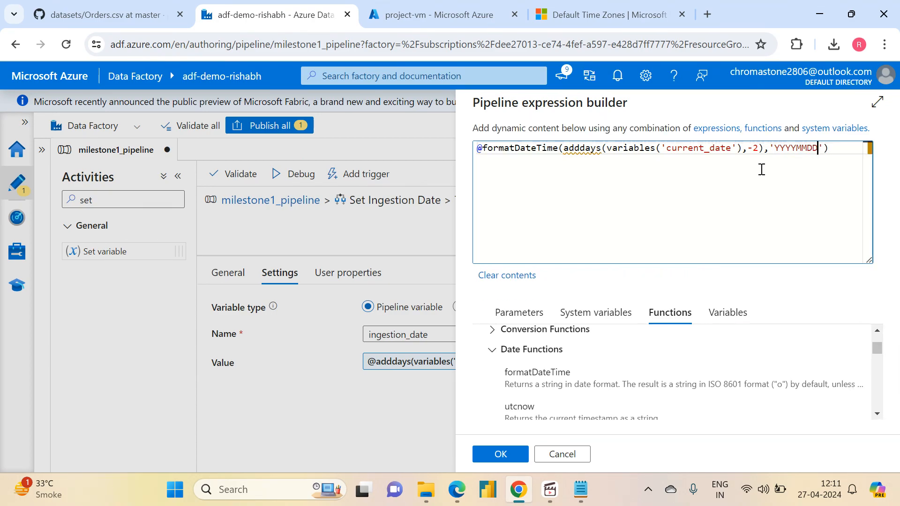
- Return to the Data Factory expression functions documentation and find formatDateTime to check its date format example
{"action": "left_click", "coordinate": [605, 14]}
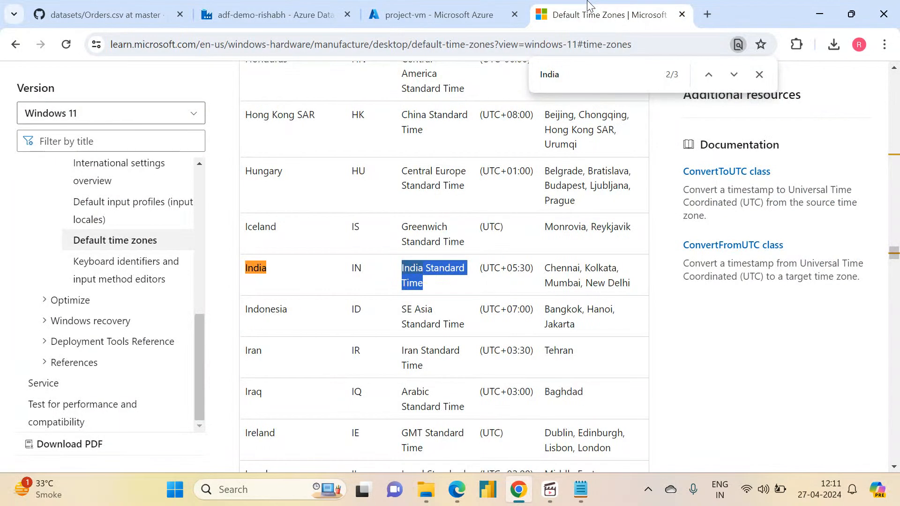
{"action": "left_click", "coordinate": [17, 46]}
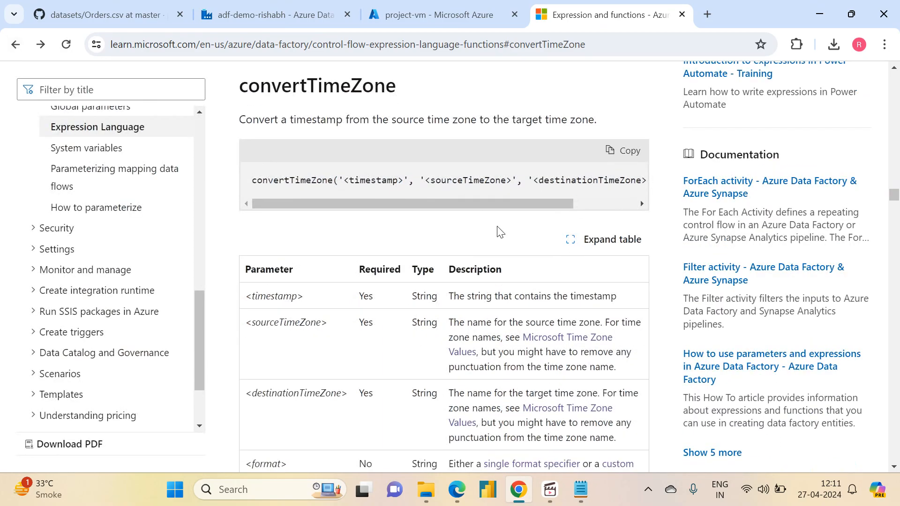
{"action": "key", "text": "ctrl+f"}
{"action": "type", "text": "forma"}
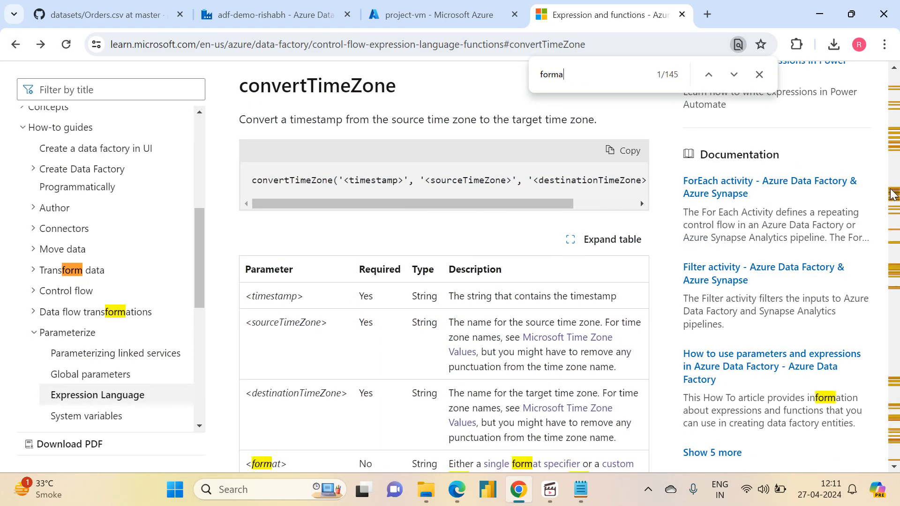
{"action": "type", "text": "tDateTime"}
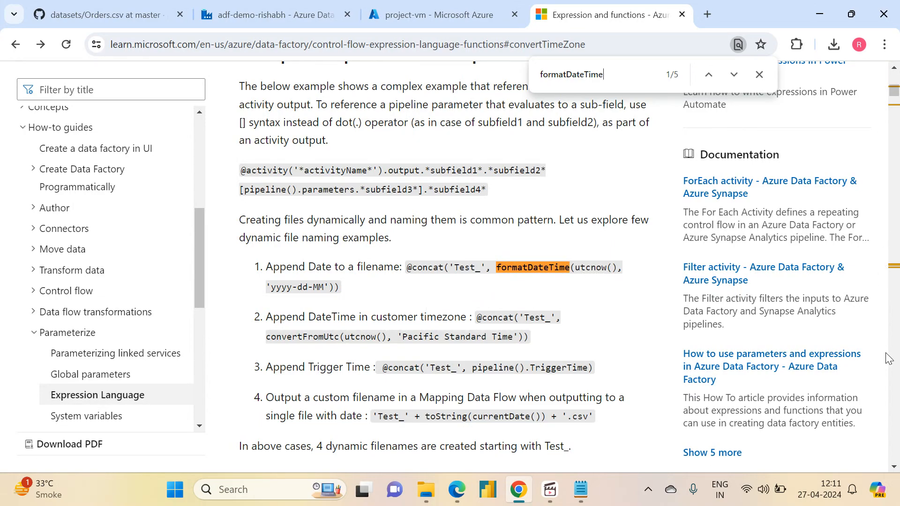
{"action": "double_click", "coordinate": [527, 269]}
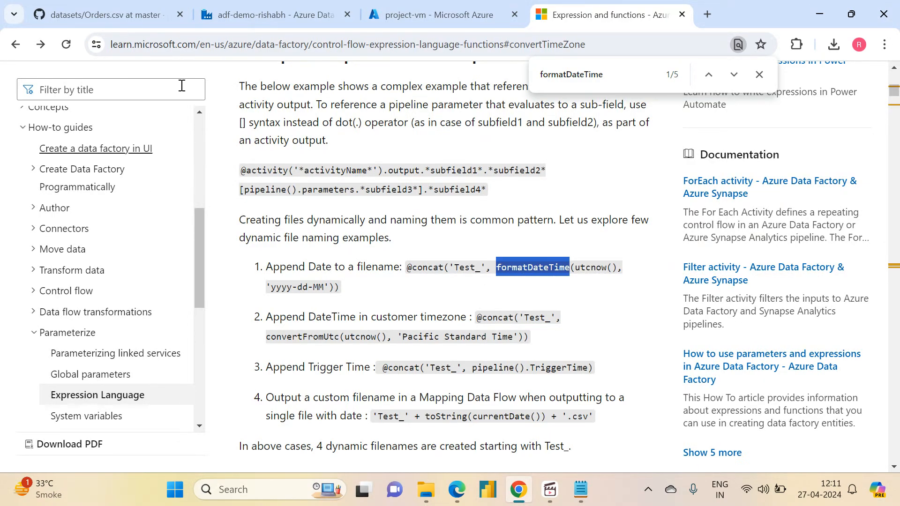
- Back in the Data Factory expression builder, change the formatDateTime format to 'yyyyMMdd', rechecking the documentation example
{"action": "left_click", "coordinate": [399, 14]}
{"action": "left_click", "coordinate": [271, 10]}
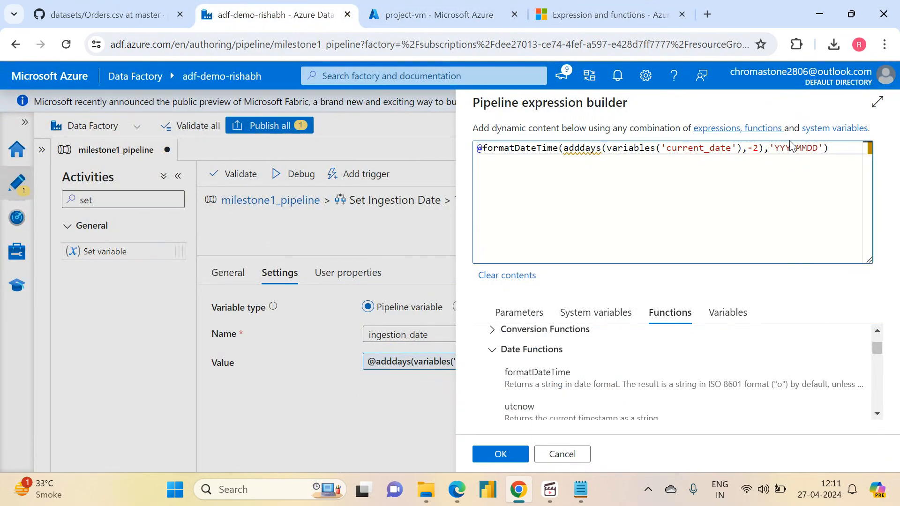
{"action": "double_click", "coordinate": [806, 147]}
{"action": "type", "text": "yyyy"}
{"action": "left_click", "coordinate": [605, 14]}
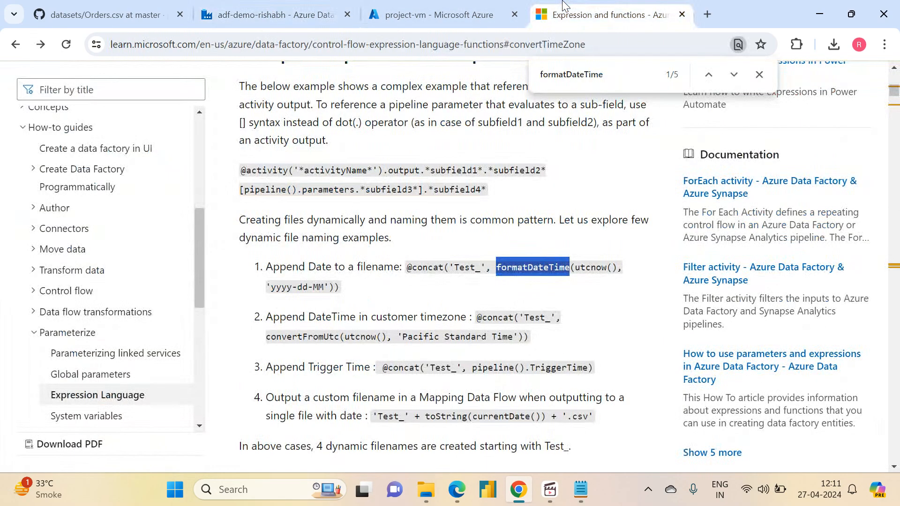
{"action": "left_click", "coordinate": [312, 6]}
{"action": "type", "text": "dd"}
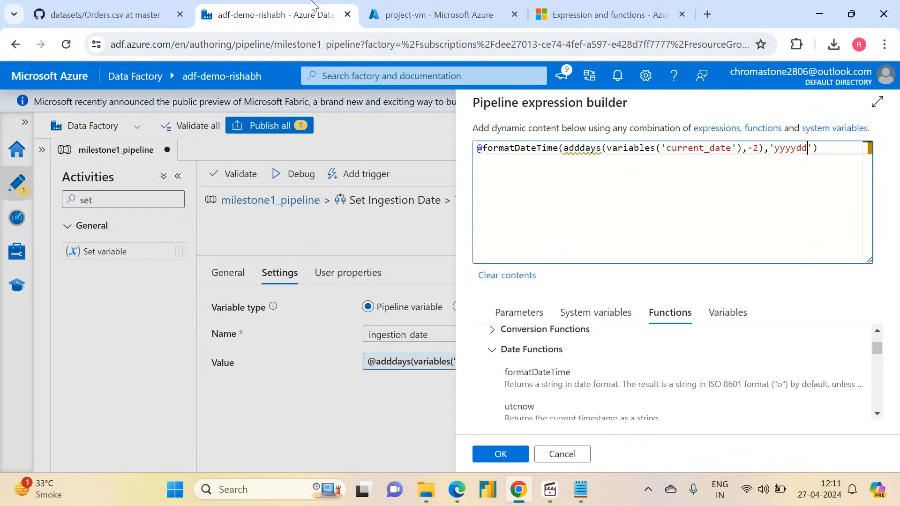
{"action": "key", "text": "BackSpace"}
{"action": "key", "text": "BackSpace"}
{"action": "type", "text": "MMdd"}
{"action": "double_click", "coordinate": [790, 147]}
{"action": "left_click", "coordinate": [793, 148]}
{"action": "left_click_drag", "start_coordinate": [797, 148], "coordinate": [808, 148]}
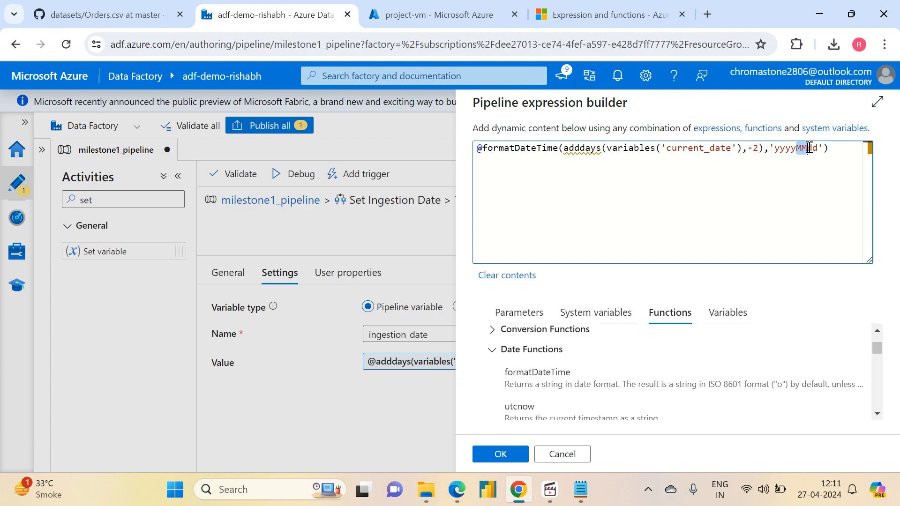
{"action": "left_click", "coordinate": [816, 149]}
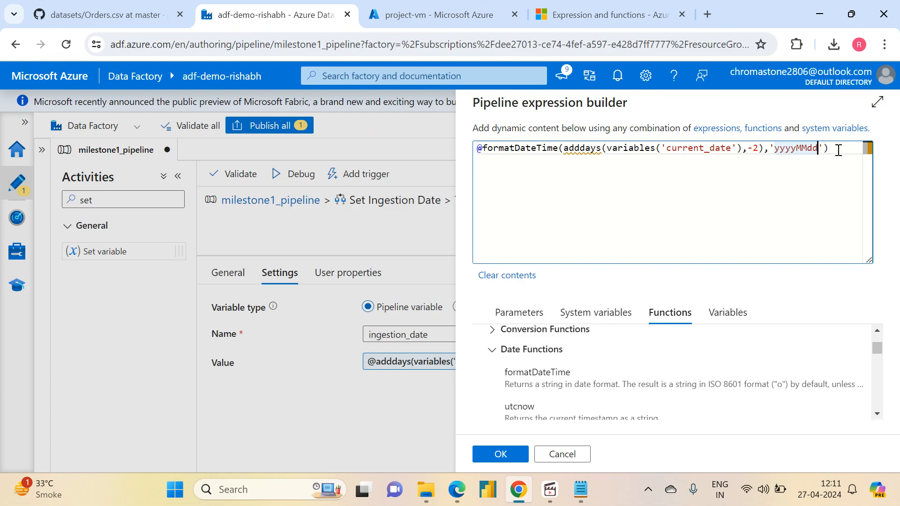
- Apply the formatted date expression to Set Saturday and return to the main milestone1_pipeline canvas
{"action": "left_click_drag", "start_coordinate": [843, 147], "coordinate": [446, 145]}
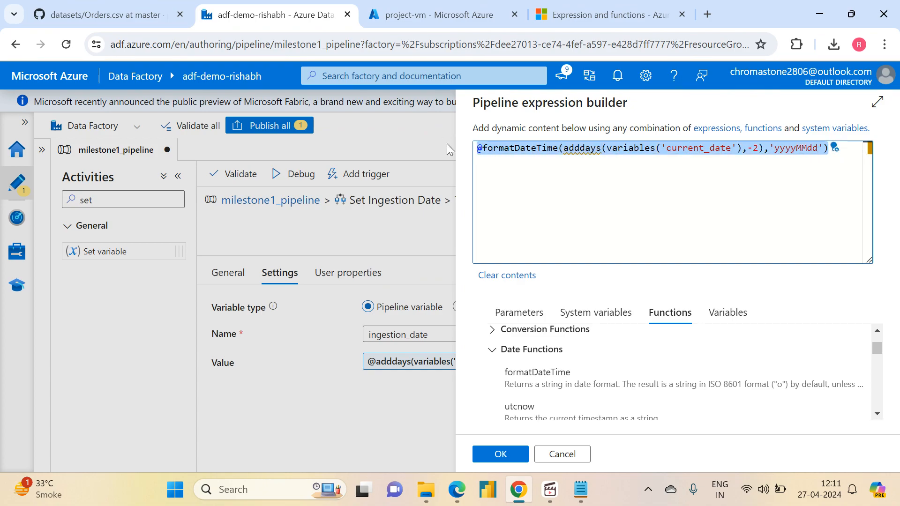
{"action": "left_click", "coordinate": [500, 454]}
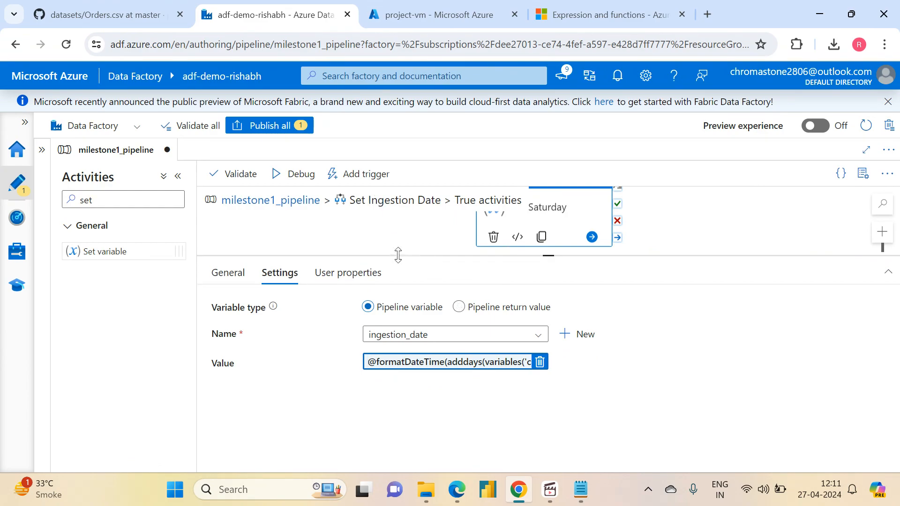
{"action": "left_click", "coordinate": [239, 281]}
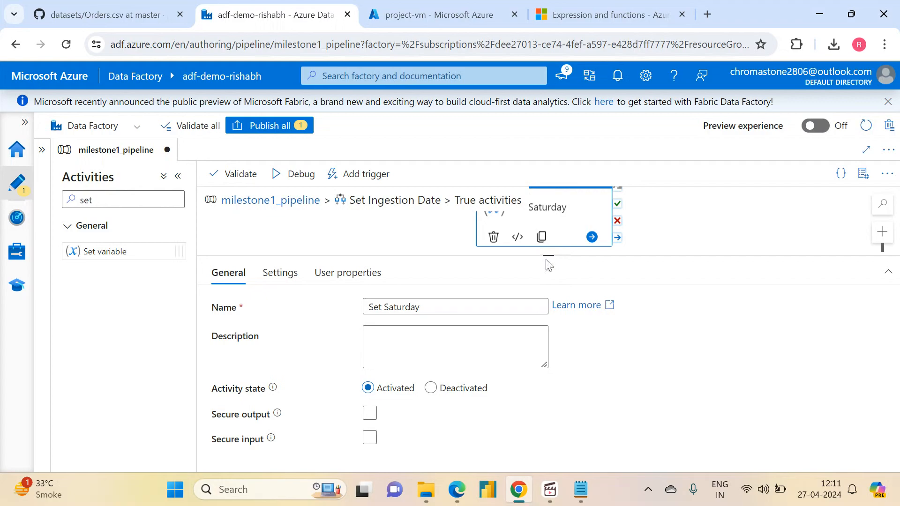
{"action": "left_click_drag", "start_coordinate": [547, 256], "coordinate": [552, 412]}
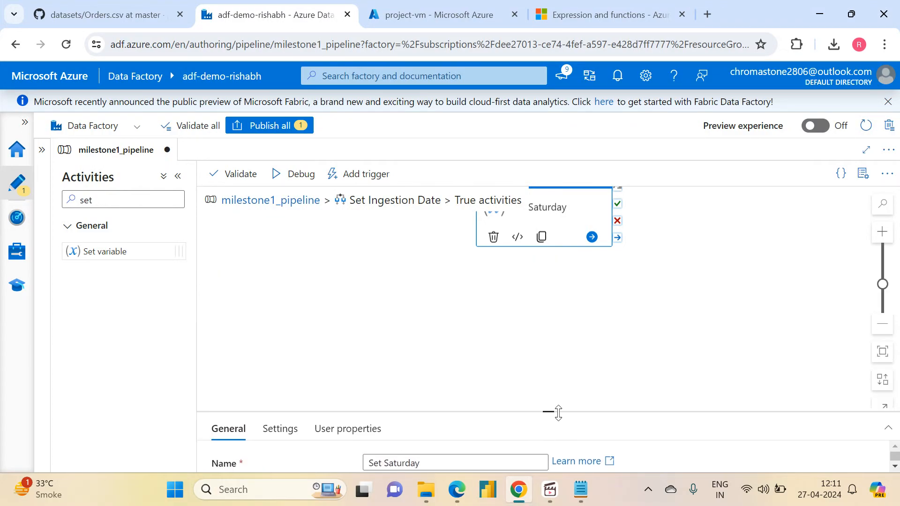
{"action": "left_click", "coordinate": [288, 201]}
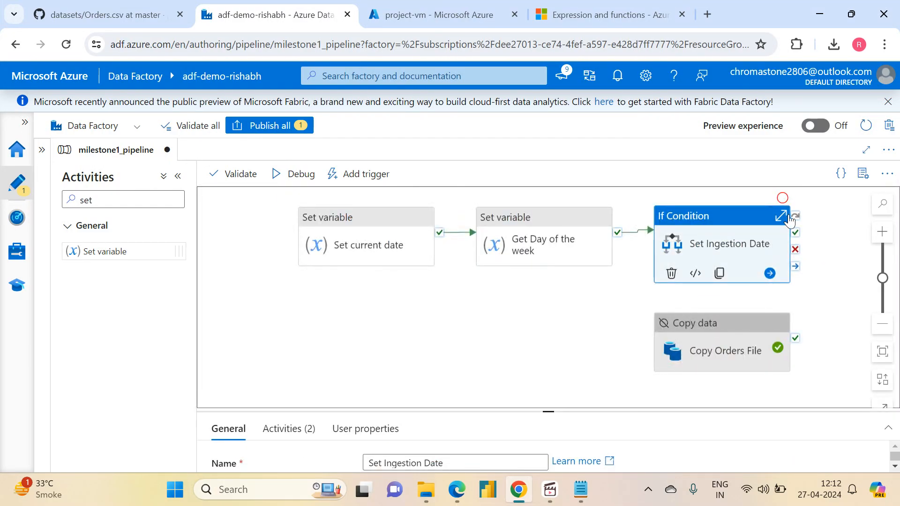
- Open the value expression of the variable activity in Set Ingestion Date's False branch and insert formatDateTime( in front of adddays
{"action": "left_click", "coordinate": [786, 216]}
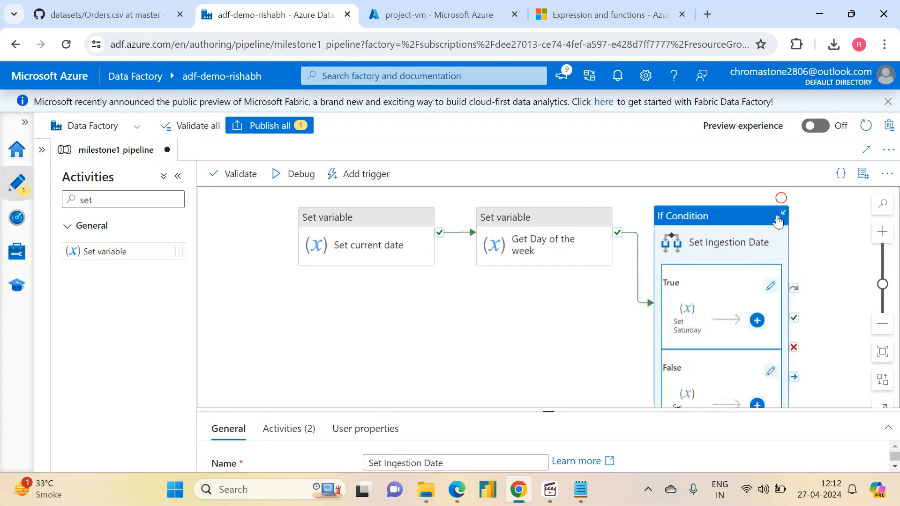
{"action": "left_click", "coordinate": [688, 398]}
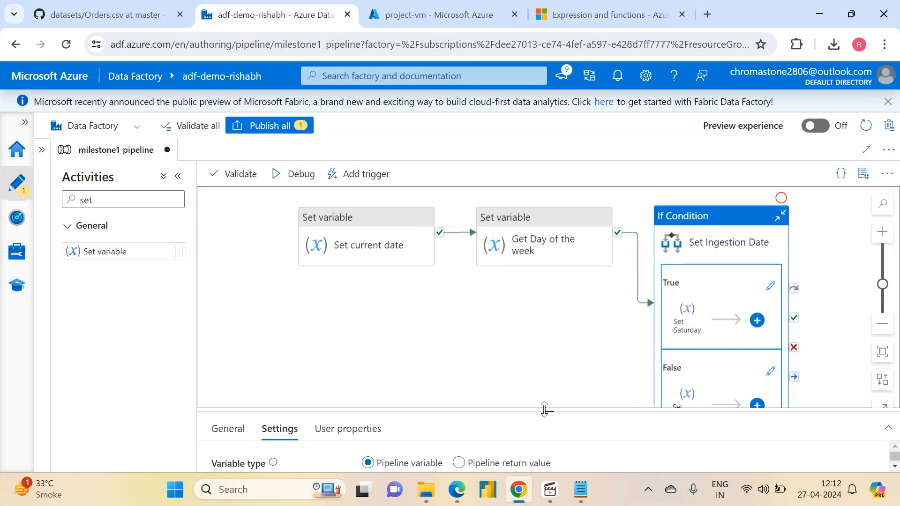
{"action": "left_click_drag", "start_coordinate": [543, 412], "coordinate": [543, 272]}
{"action": "left_click", "coordinate": [415, 378]}
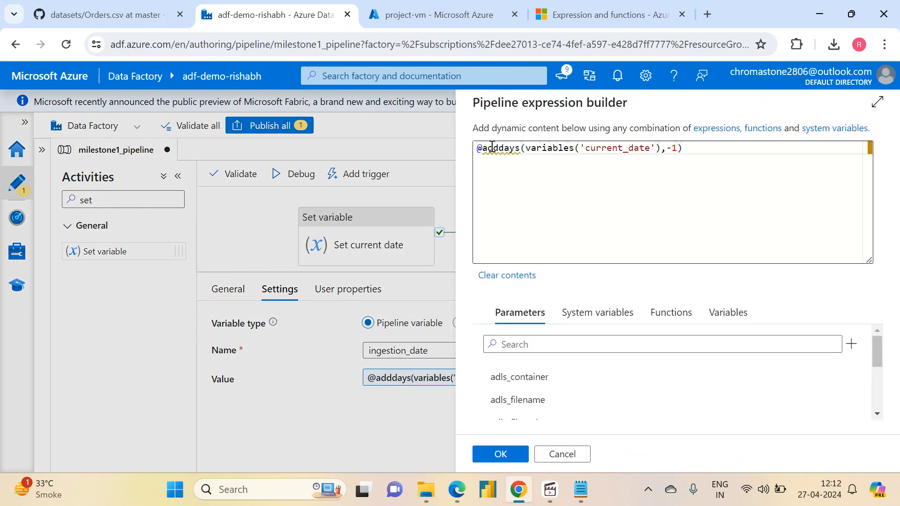
{"action": "left_click", "coordinate": [488, 149]}
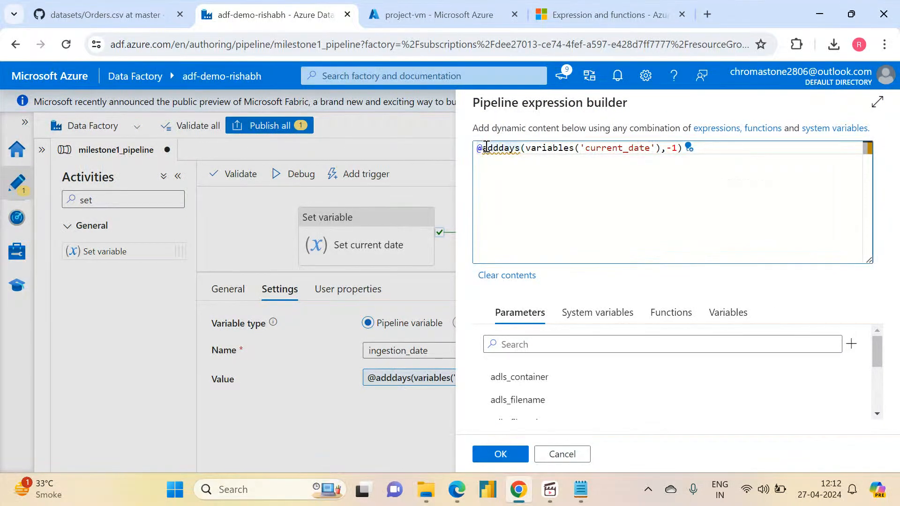
{"action": "type", "text": "formatM"}
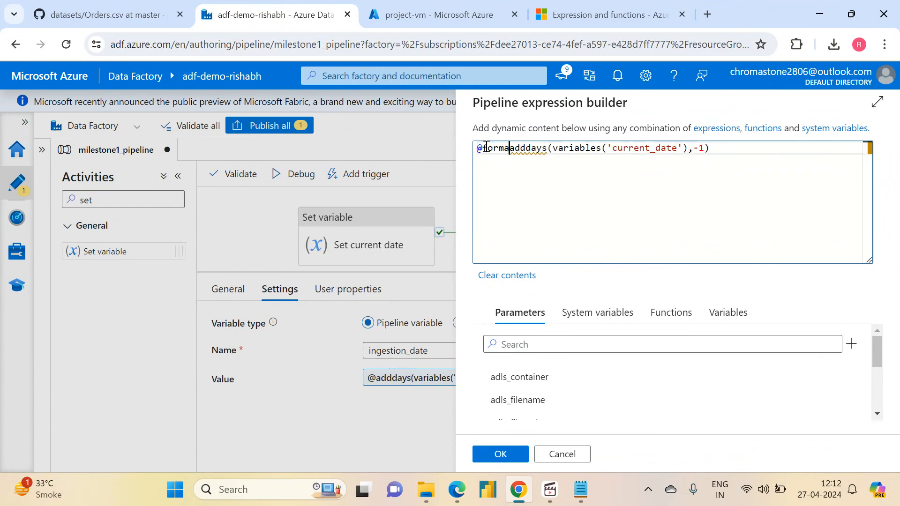
{"action": "key", "text": "BackSpace"}
{"action": "type", "text": "Dats"}
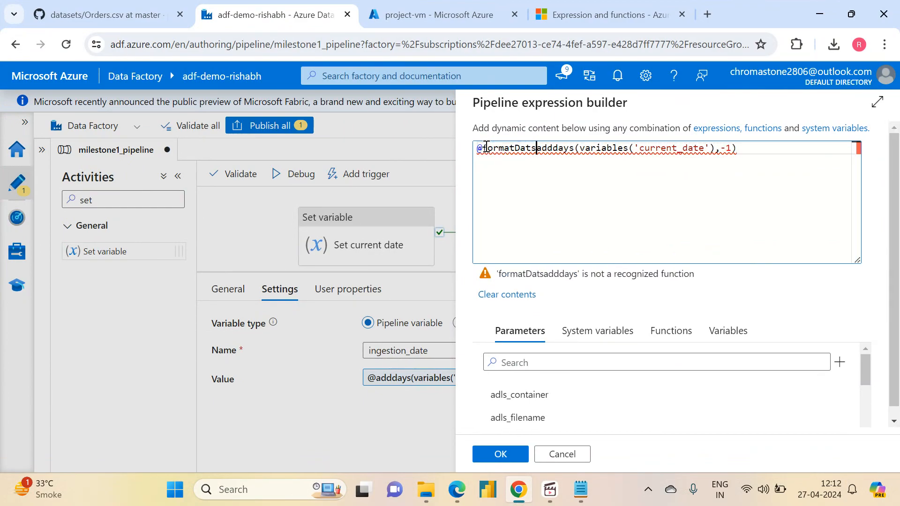
{"action": "type", "text": "Time("}
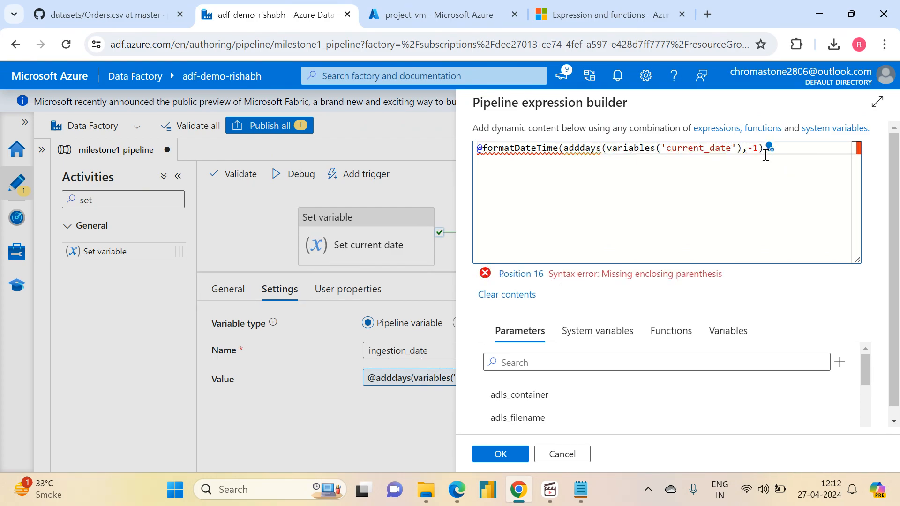
{"action": "type", "text": "'yyy"}
{"action": "type", "text": "yMM"}
{"action": "type", "text": "dd"}
- Add 'yyyyMMdd' as the format argument after the adddays call, close the formatDateTime parenthesis, and apply the expression
{"action": "left_click", "coordinate": [504, 455]}
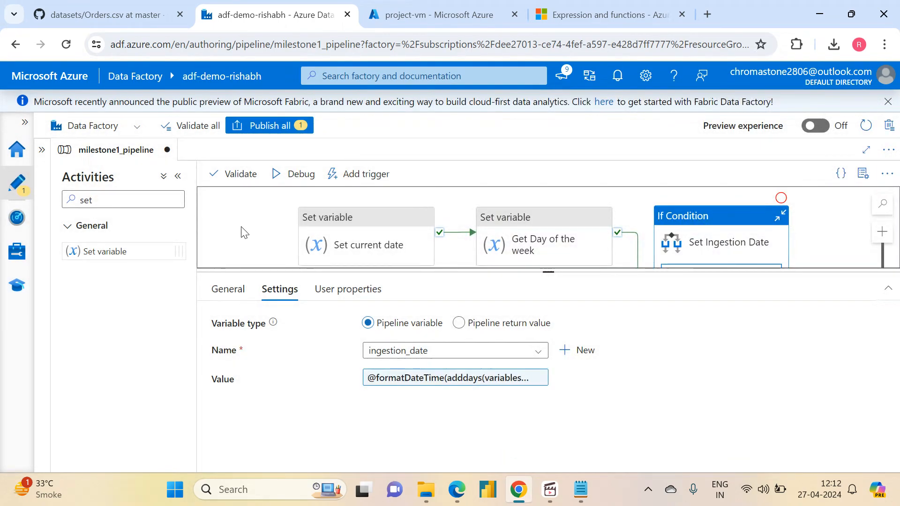
- Start a debug run of milestone1_pipeline with the prefilled dummy parameter values
{"action": "left_click", "coordinate": [242, 229]}
{"action": "left_click", "coordinate": [297, 183]}
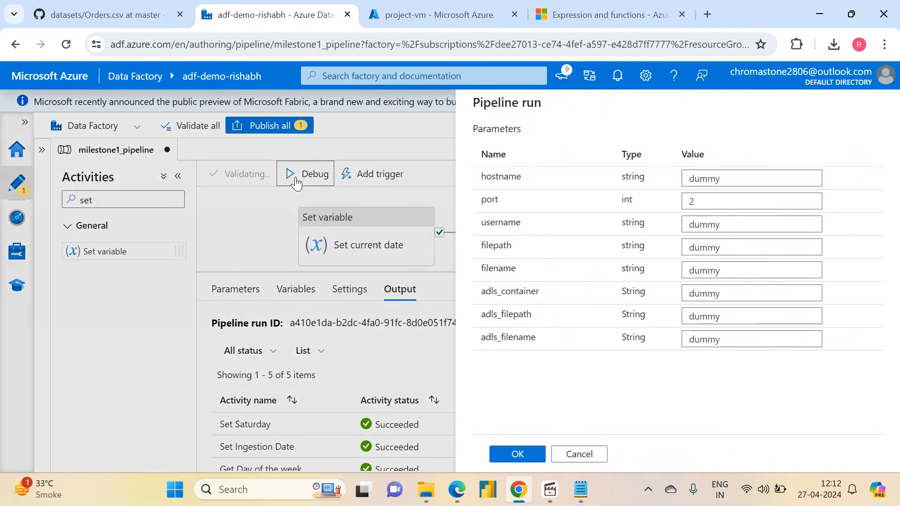
{"action": "left_click", "coordinate": [507, 455]}
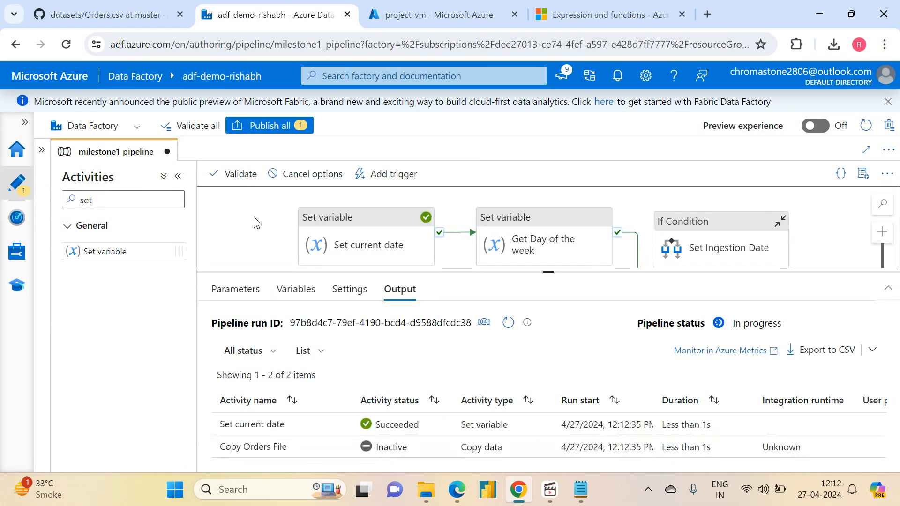
- Inspect the Set Yesterday activity's output in the debug run to check the ingestion_date value and its format
{"action": "left_click_drag", "start_coordinate": [551, 274], "coordinate": [549, 215]}
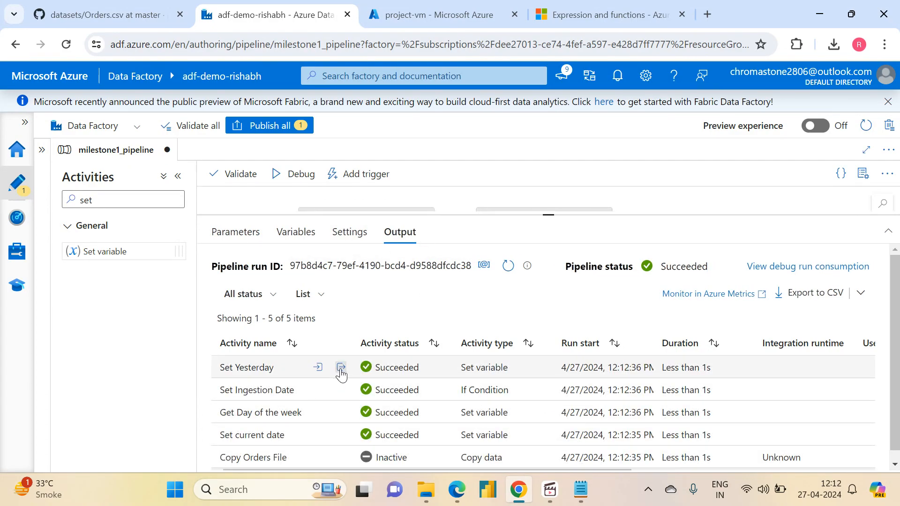
{"action": "left_click", "coordinate": [341, 367]}
{"action": "left_click_drag", "start_coordinate": [251, 247], "coordinate": [291, 249]}
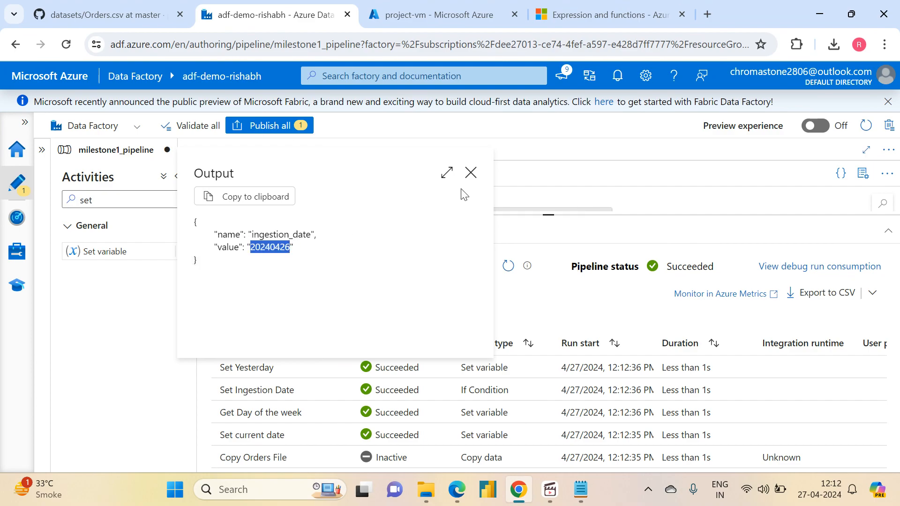
{"action": "left_click", "coordinate": [470, 173]}
{"action": "left_click_drag", "start_coordinate": [549, 215], "coordinate": [559, 342]}
- Switch to the ADF Milestone 1 notes in Notepad and review task 1 on copying yesterday's or Saturday's sales files
{"action": "left_click", "coordinate": [581, 490]}
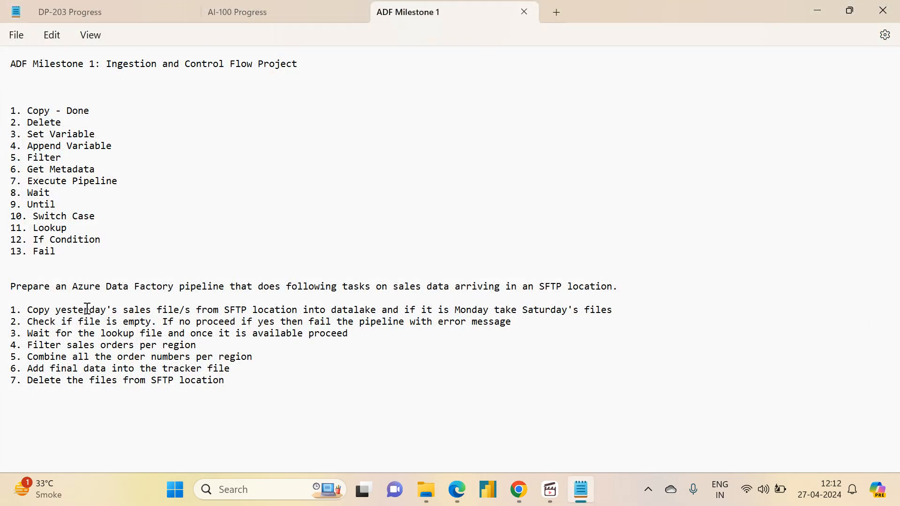
{"action": "left_click_drag", "start_coordinate": [225, 305], "coordinate": [298, 312]}
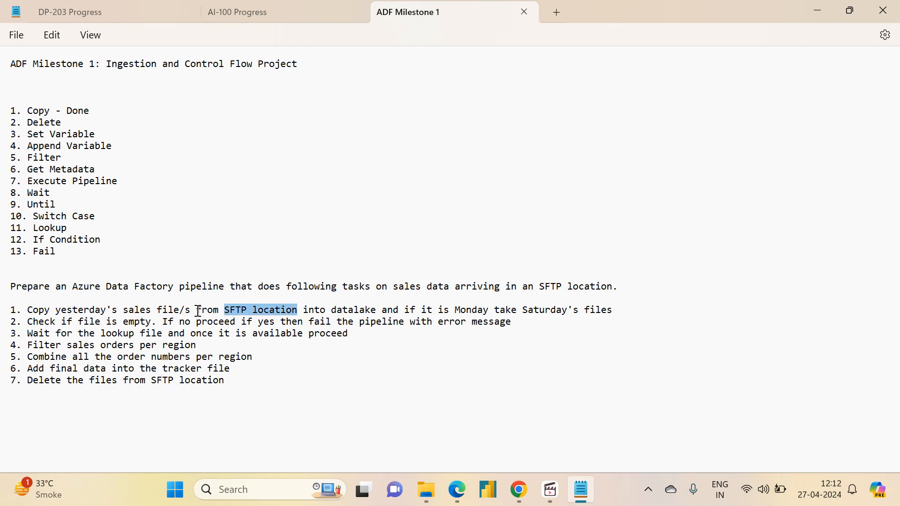
{"action": "double_click", "coordinate": [341, 311]}
{"action": "left_click_drag", "start_coordinate": [225, 310], "coordinate": [281, 311]}
{"action": "double_click", "coordinate": [356, 310]}
{"action": "left_click_drag", "start_coordinate": [451, 310], "coordinate": [660, 319]}
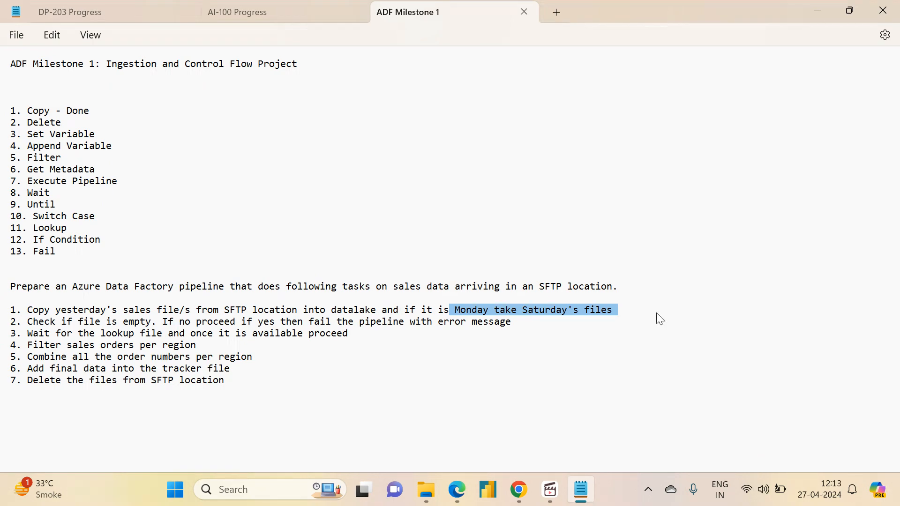
{"action": "left_click", "coordinate": [656, 313]}
{"action": "left_click_drag", "start_coordinate": [614, 312], "coordinate": [400, 316]}
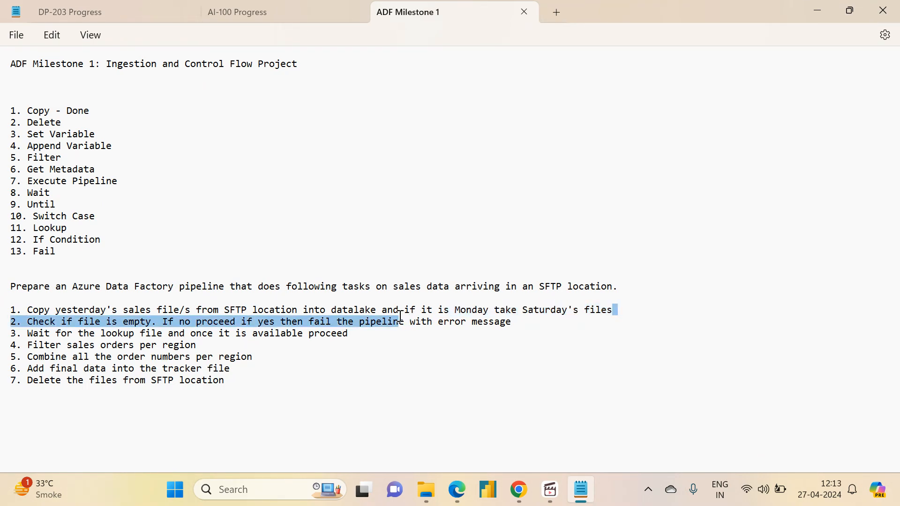
- Append "- Done" to the Set Variable and If Condition entries in the activity list and save the notes
{"action": "left_click", "coordinate": [103, 135]}
{"action": "type", "text": "- Done"}
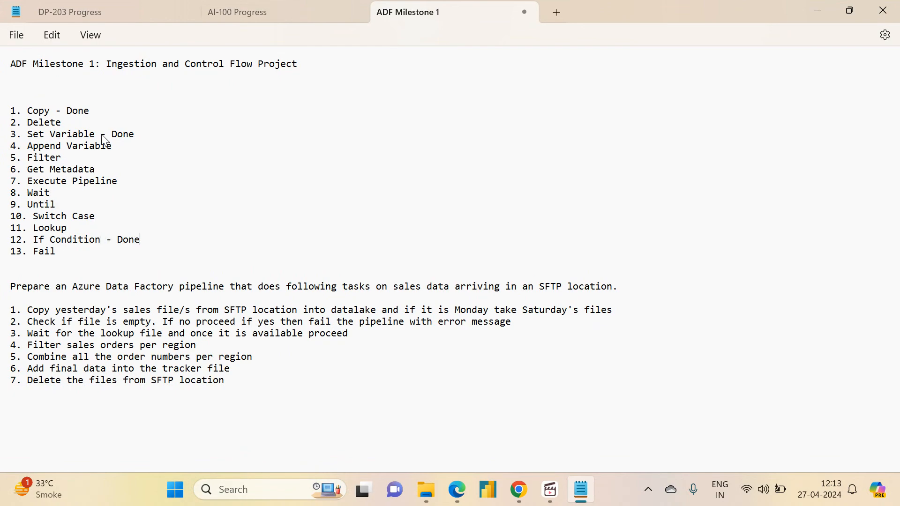
{"action": "key", "text": "ctrl+s"}
- List the functions used below the task list: utcNow(), covertTimeZone(), dayOfWeek, addDays and formatDateTime(), each on its own line
{"action": "key", "text": "Return"}
{"action": "type", "text": "meZone("}
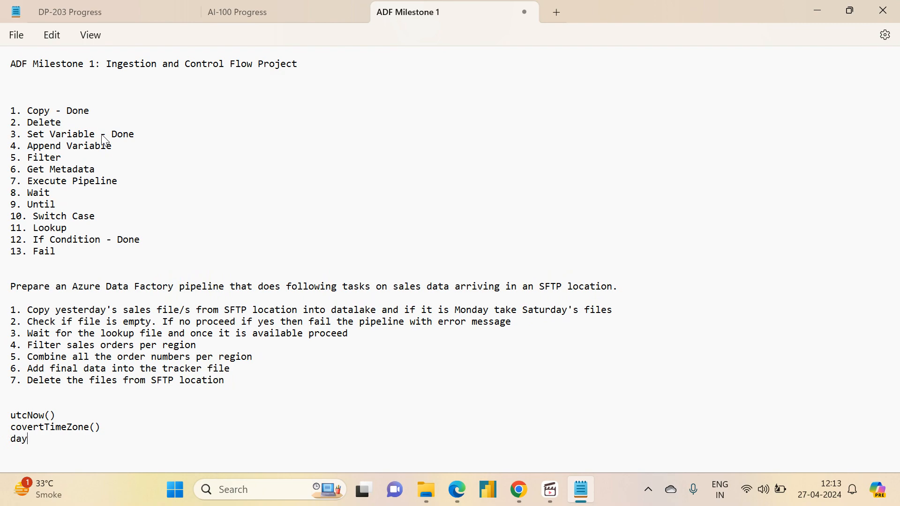
{"action": "type", "text": "ek"}
{"action": "key", "text": "Return"}
{"action": "type", "text": "formatDateTi"}
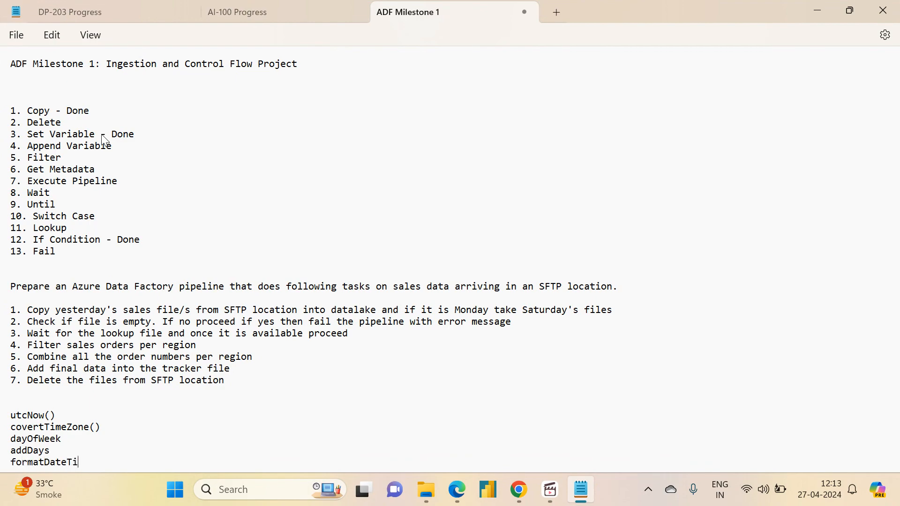
{"action": "type", "text": "me()"}
{"action": "key", "text": "Return"}
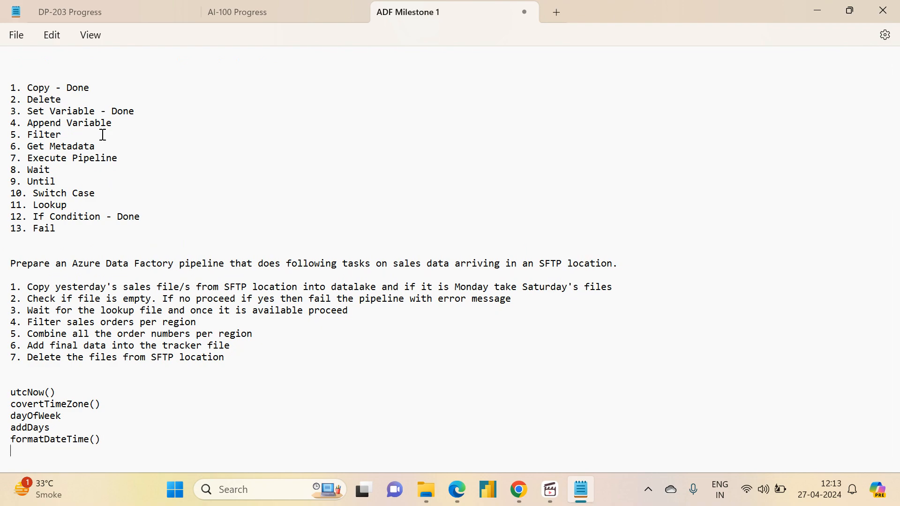
- Add equals() under a "Logical Functions" heading and place a "Date Functions" heading above the date function list
{"action": "key", "text": "Return"}
{"action": "type", "text": "equa"}
{"action": "type", "text": "Functions"}
{"action": "key", "text": "Return"}
{"action": "type", "text": "Logical Functions"}
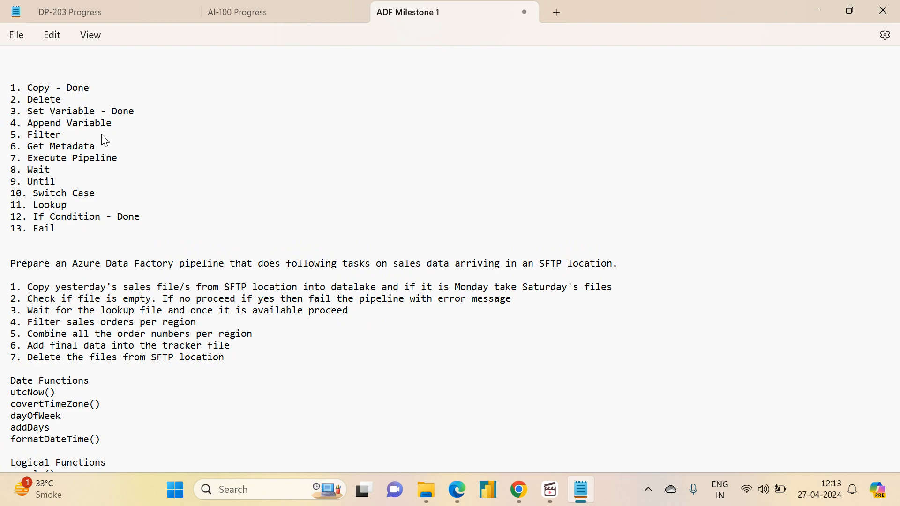
{"action": "key", "text": "Down"}
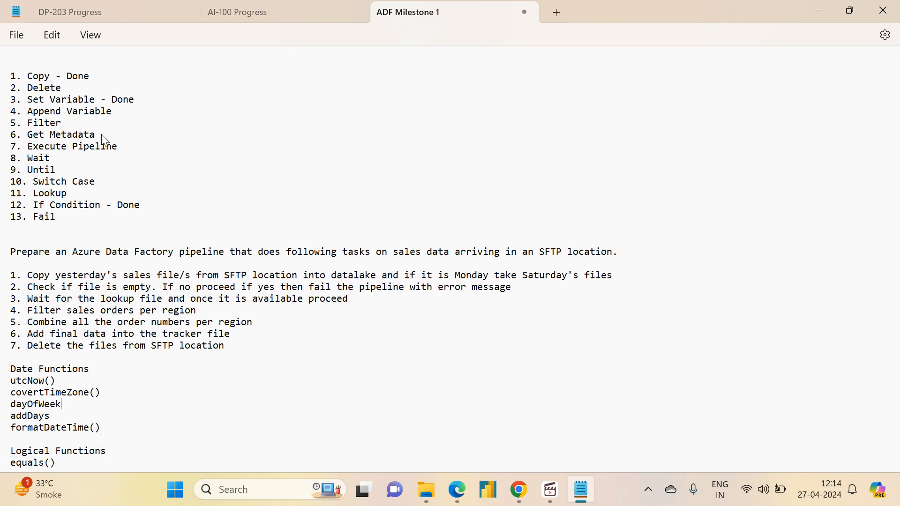
{"action": "key", "text": "Up"}
{"action": "key", "text": "Up"}
{"action": "scroll", "coordinate": [104, 139], "scroll_direction": "up", "scroll_amount": 1}
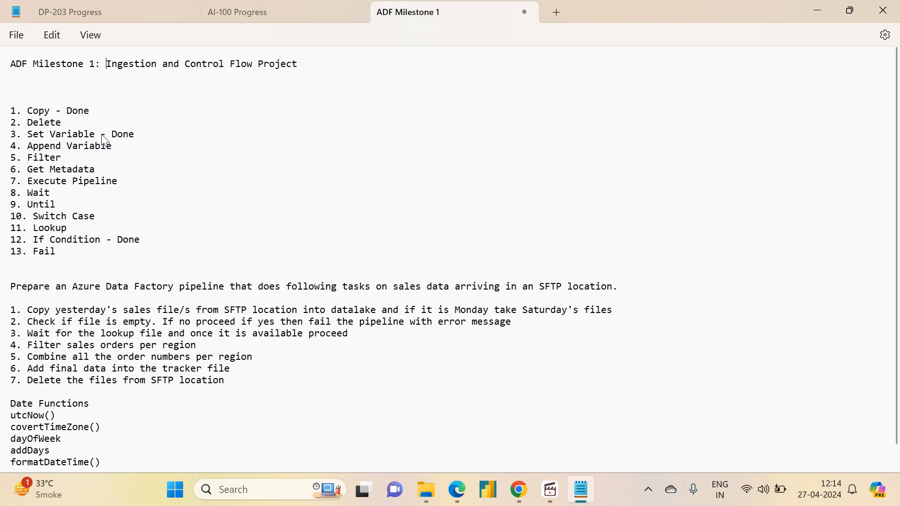
- Switch back to Data Factory in Chrome and publish the pending milestone1_pipeline changes
{"action": "left_click", "coordinate": [524, 498]}
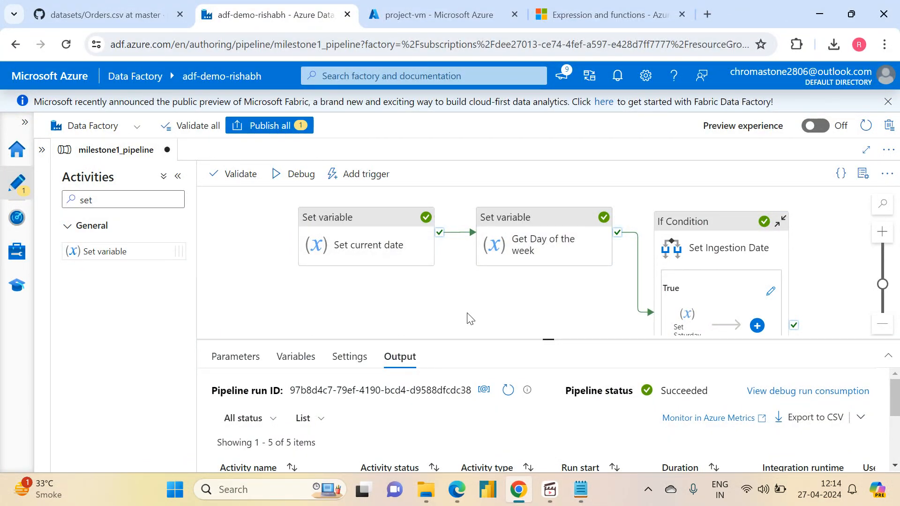
{"action": "left_click", "coordinate": [282, 128]}
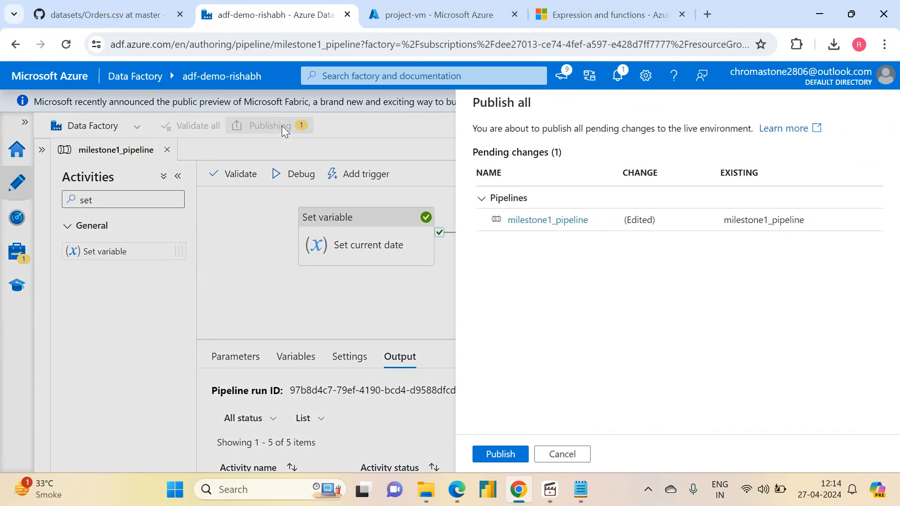
{"action": "left_click", "coordinate": [508, 454]}
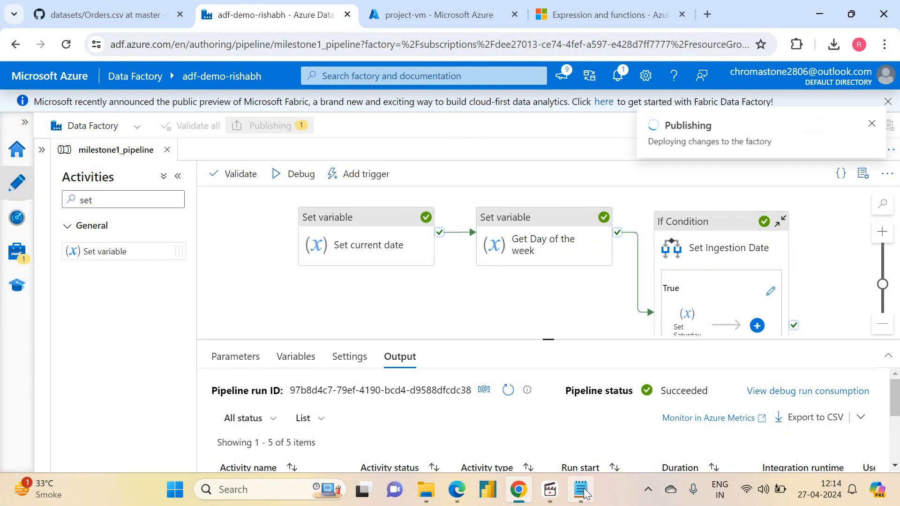
- Review the seven pipeline tasks in the ADF Milestone 1 notes in Notepad and return to the Data Factory canvas
{"action": "left_click", "coordinate": [583, 493]}
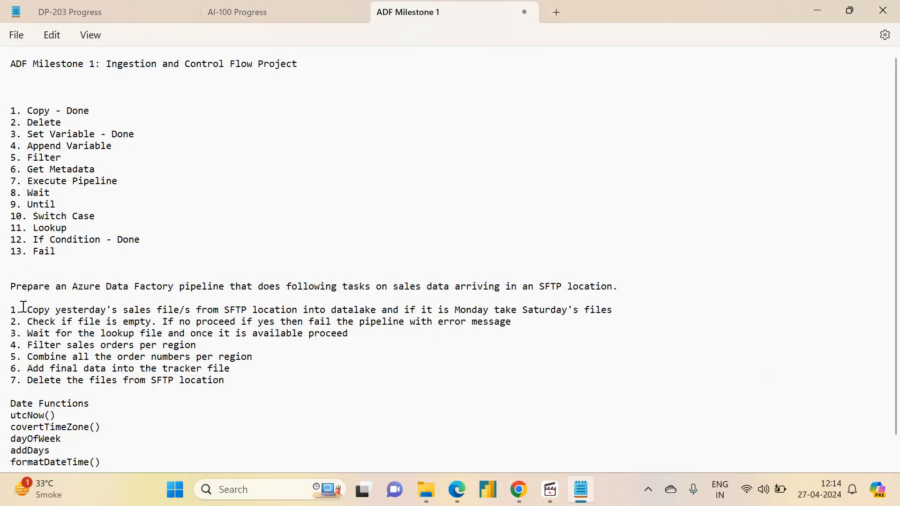
{"action": "left_click_drag", "start_coordinate": [28, 310], "coordinate": [615, 316]}
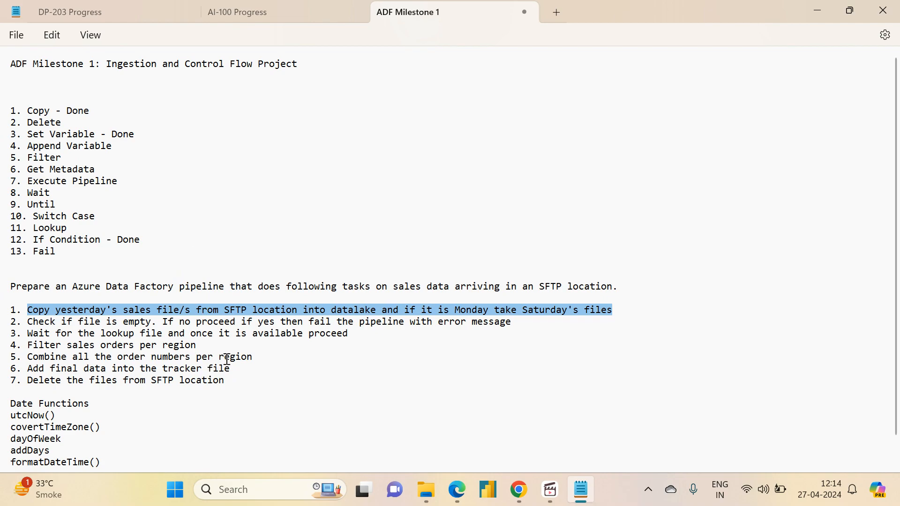
{"action": "left_click_drag", "start_coordinate": [225, 380], "coordinate": [5, 313]}
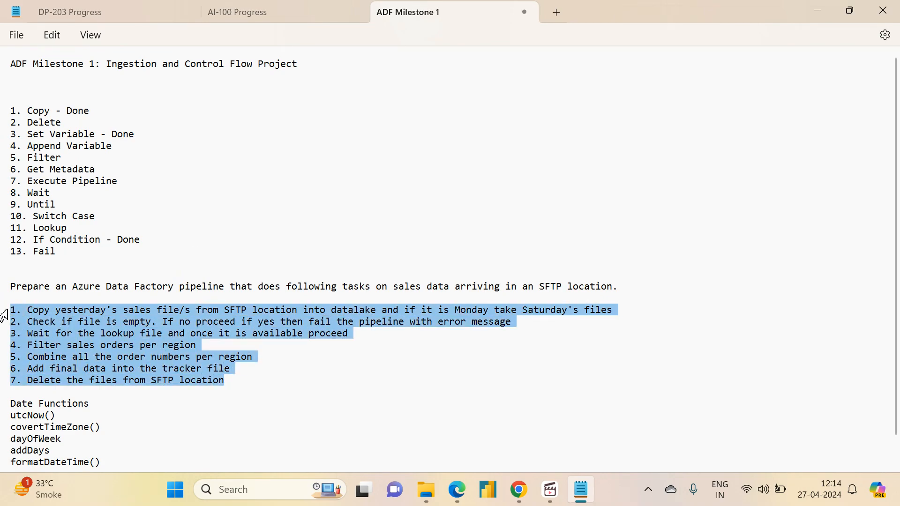
{"action": "left_click", "coordinate": [520, 497]}
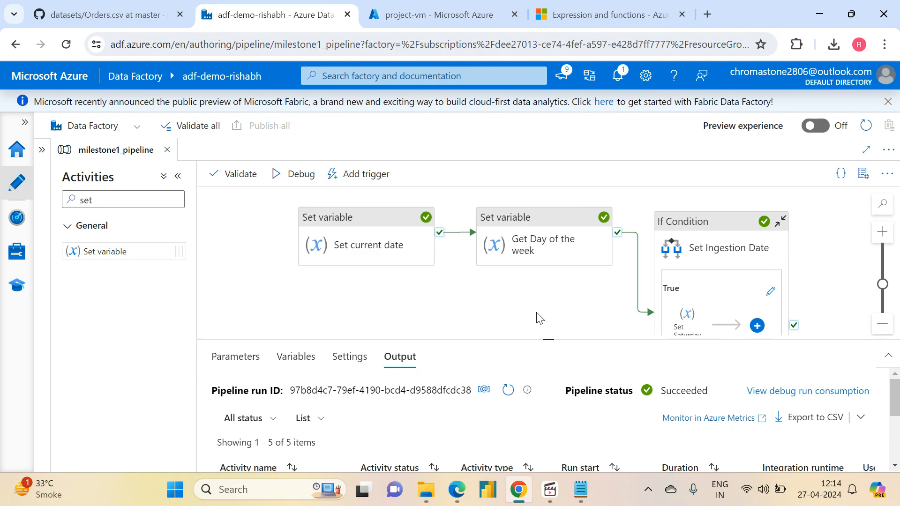
{"action": "left_click_drag", "start_coordinate": [538, 317], "coordinate": [478, 329]}
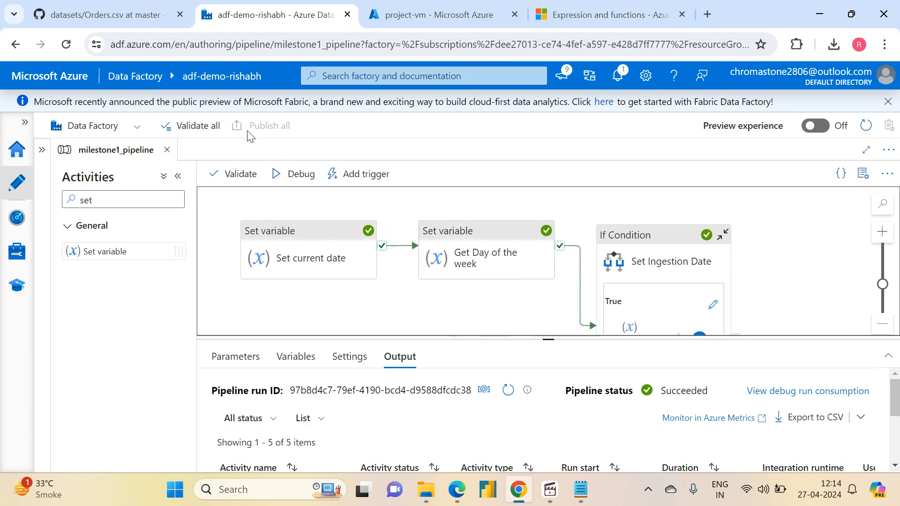
{"action": "left_click_drag", "start_coordinate": [346, 306], "coordinate": [404, 295]}
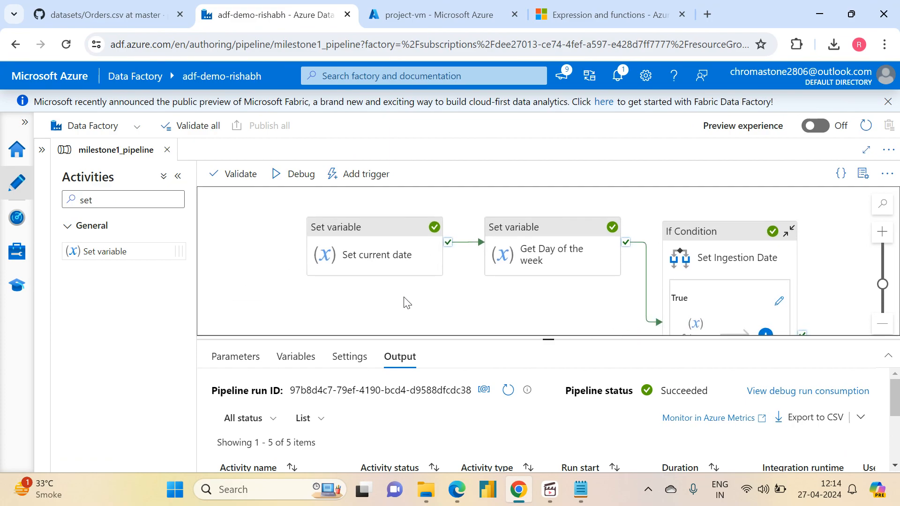